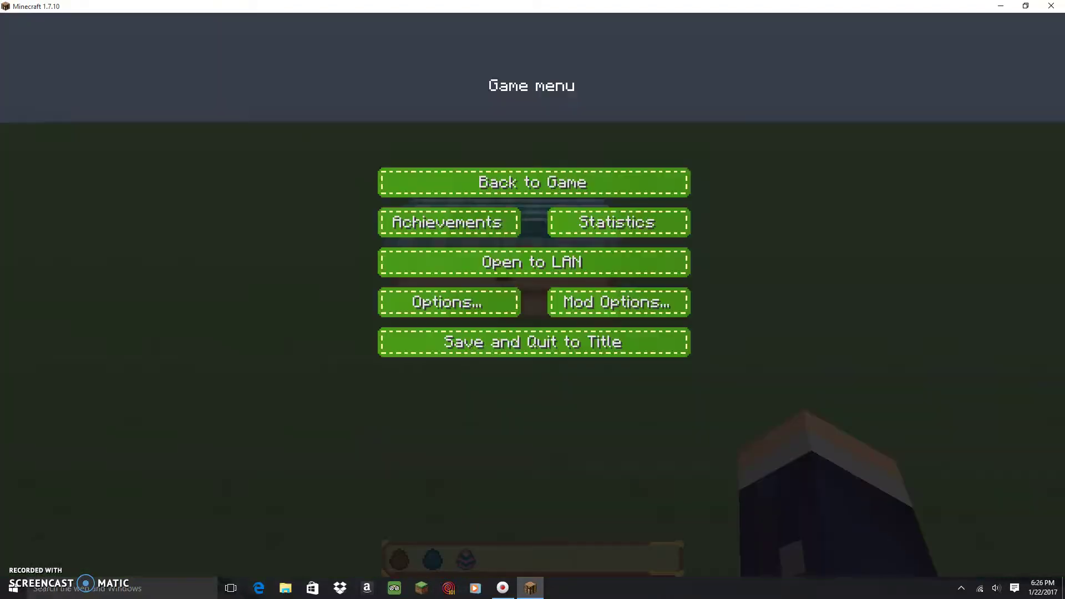
# Open the game Options, then return to playing.
pyautogui.click(449, 302)
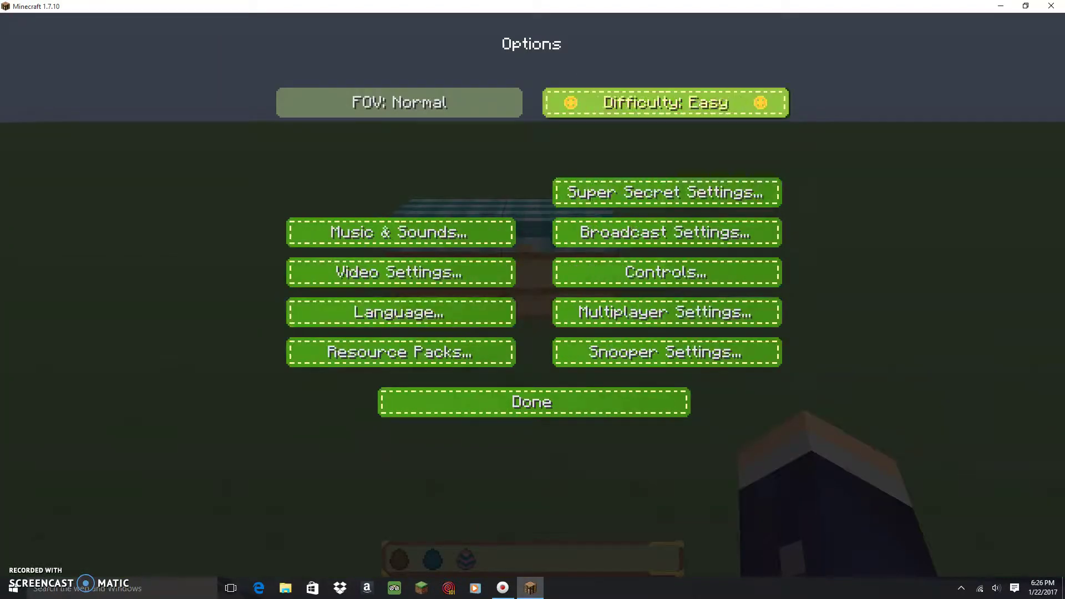
pyautogui.click(533, 403)
pyautogui.press('Escape')
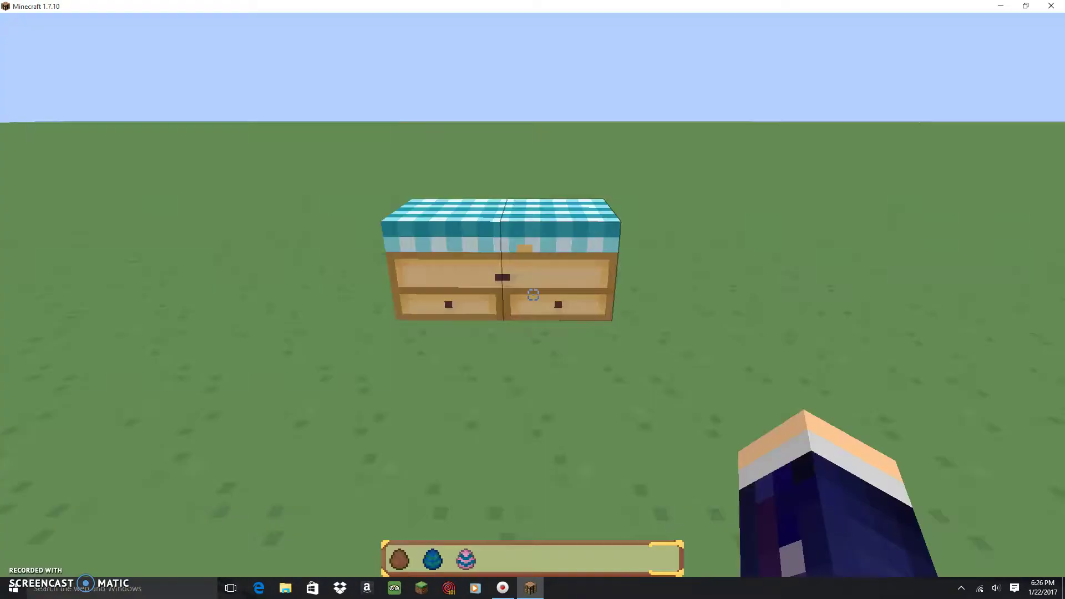
# Move spawn eggs from the large chest into the hotbar.
pyautogui.rightClick(534, 296)
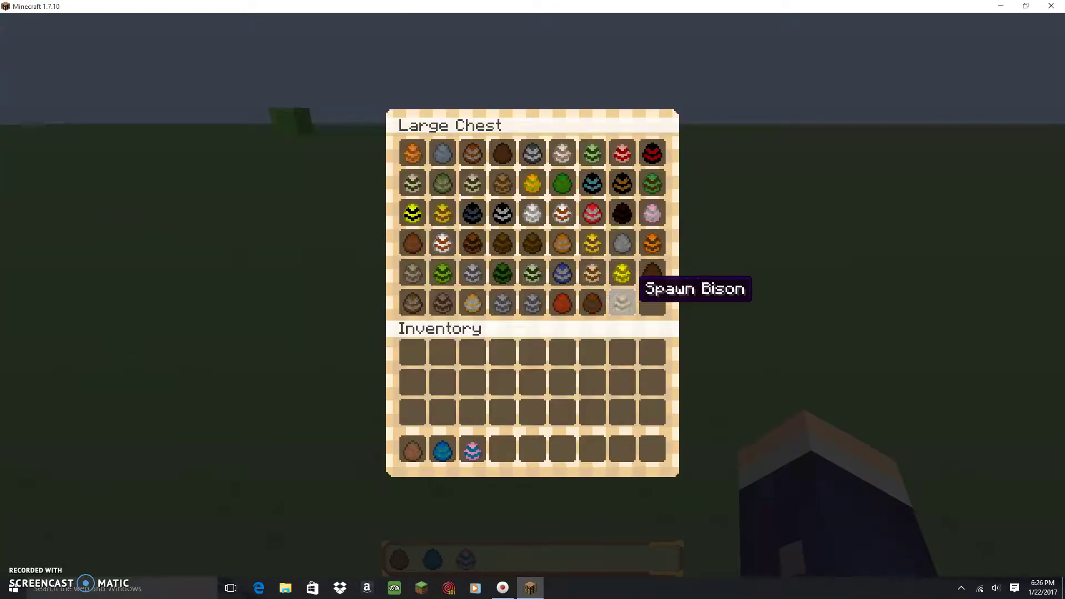
pyautogui.keyDown('shift'); pyautogui.click(592, 304); pyautogui.keyUp('shift')
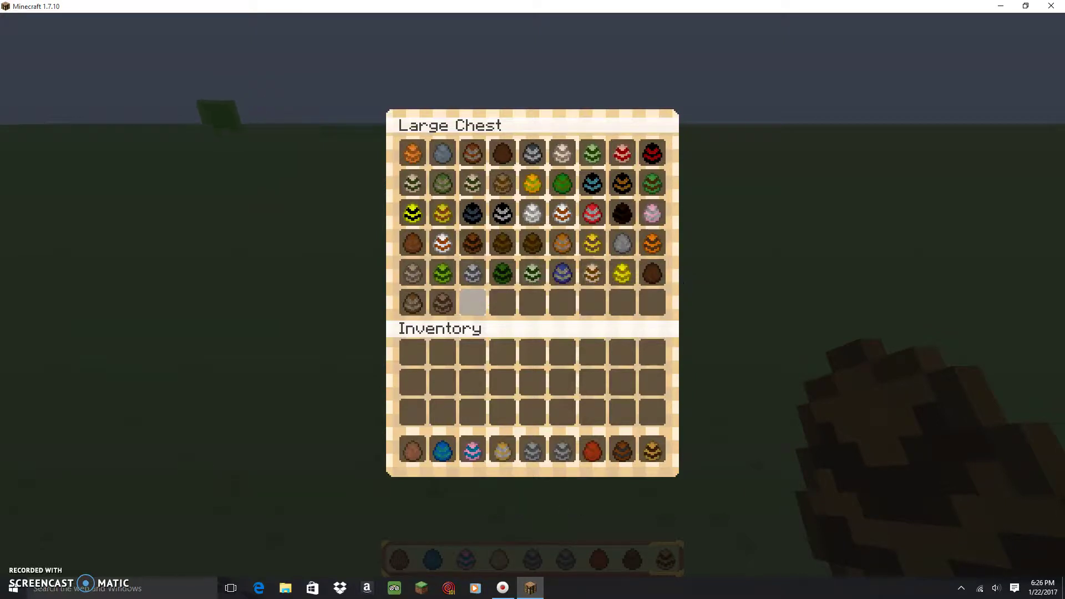
pyautogui.press('Escape')
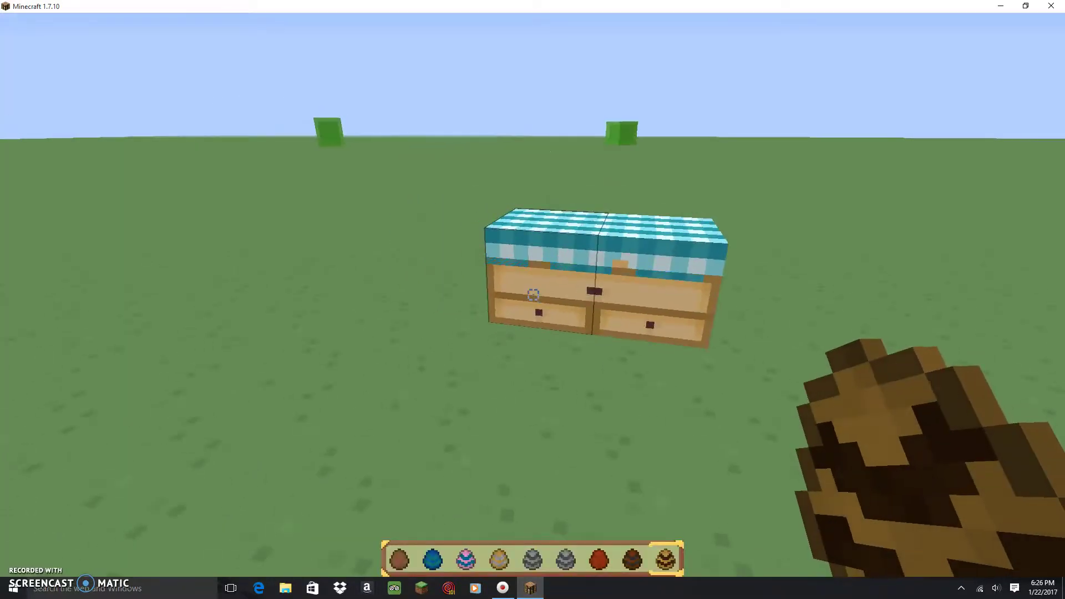
# Check the game Options again, then resume playing.
pyautogui.press('Escape')
pyautogui.click(450, 305)
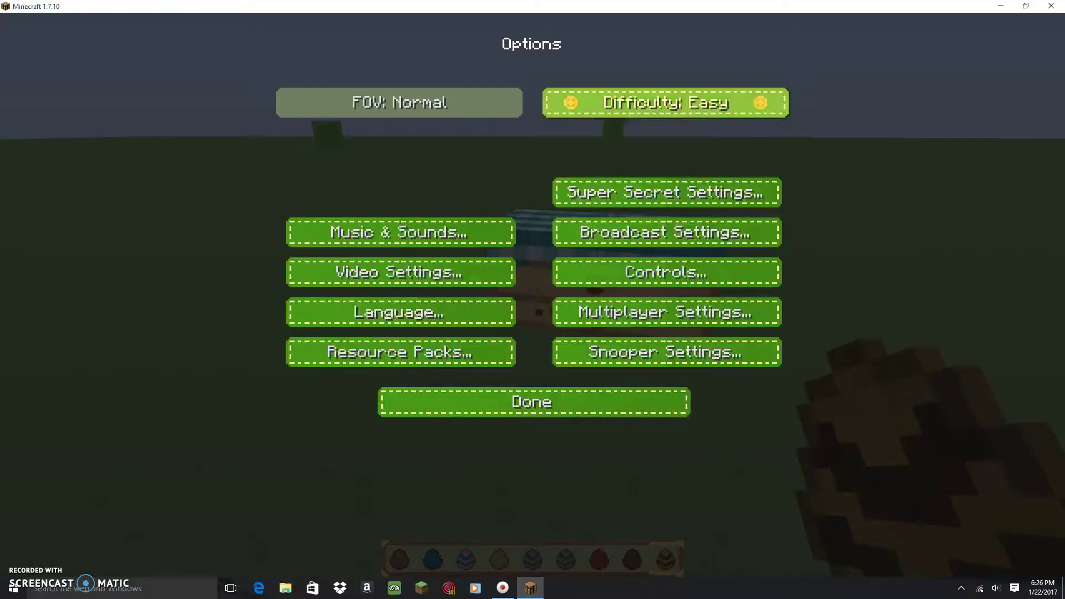
pyautogui.press('Escape')
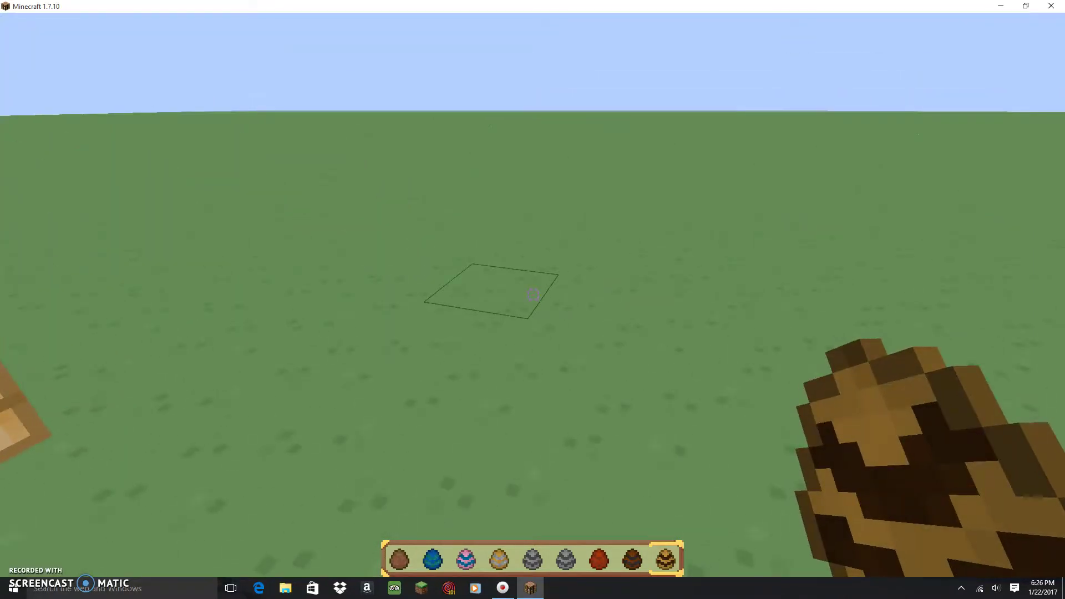
# Spawn a bison, then a mole beside it, and hit the mole so it burrows.
pyautogui.rightClick(533, 294)
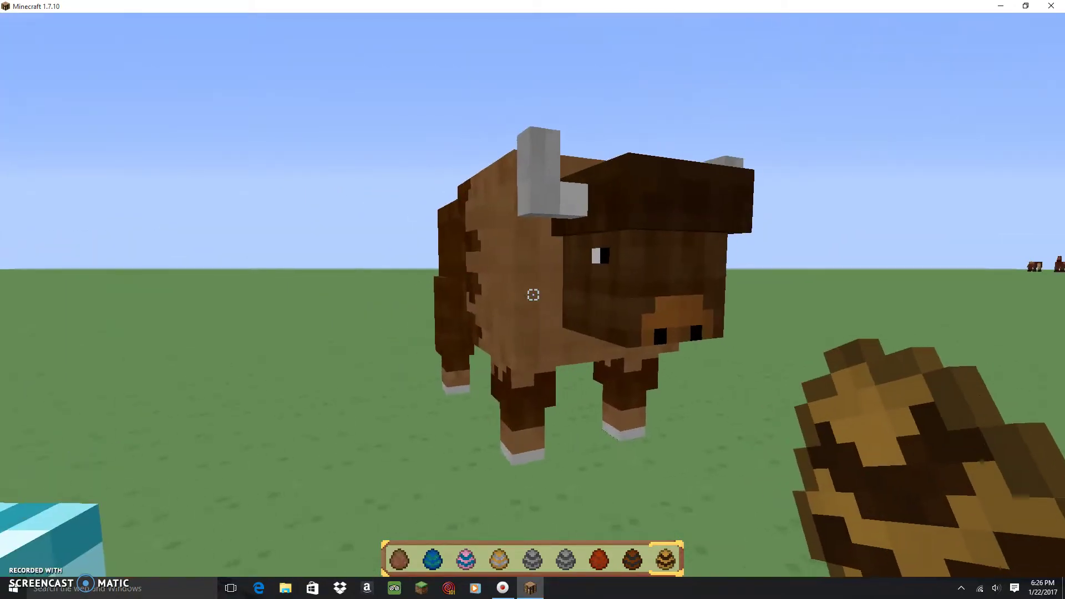
pyautogui.scroll(1, 533, 294)
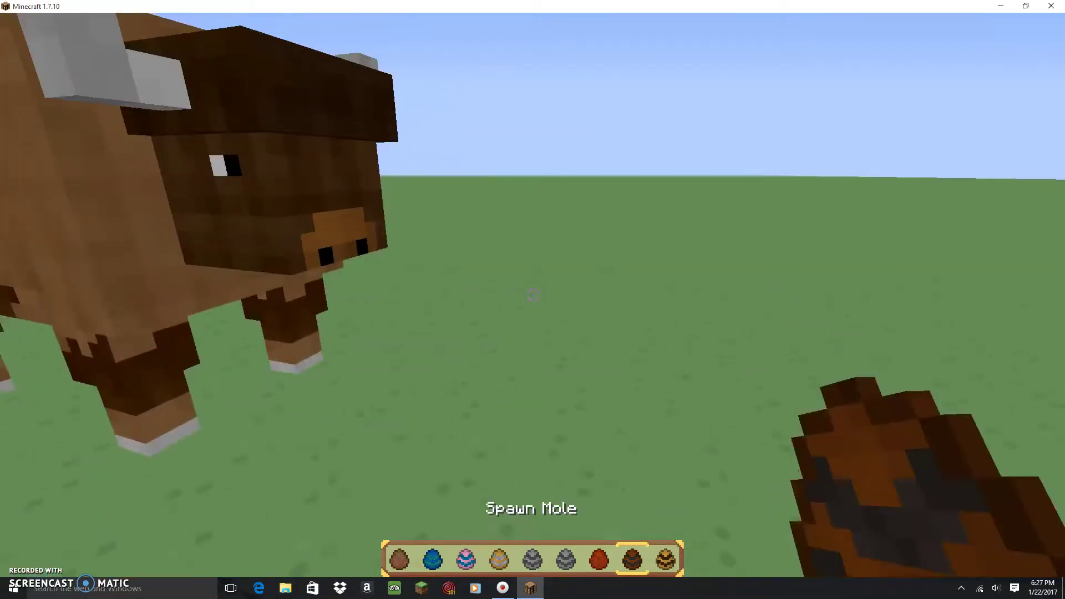
pyautogui.rightClick(533, 294)
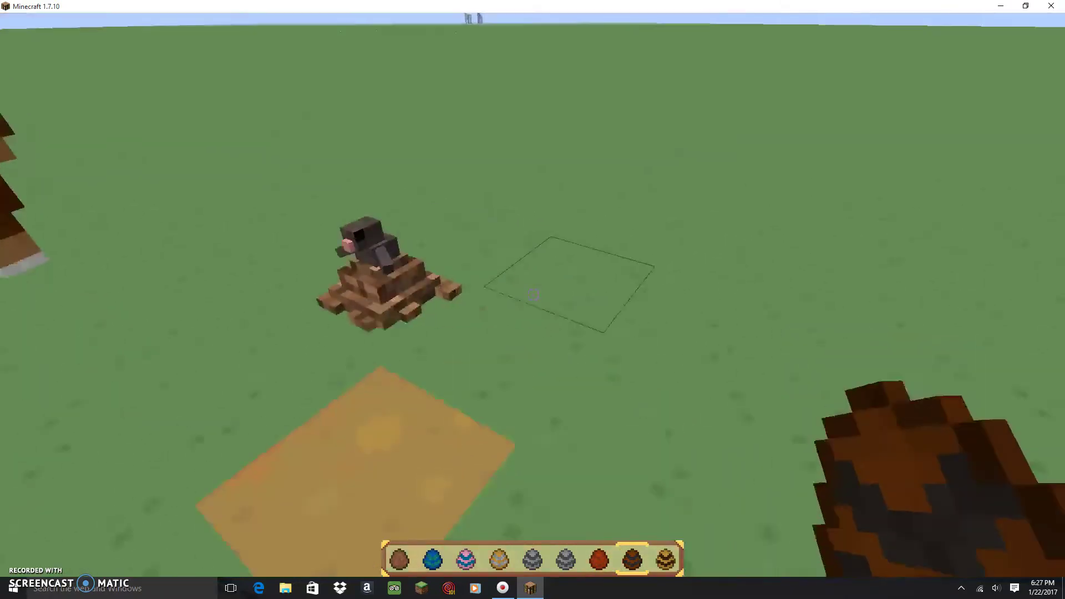
pyautogui.click(533, 295)
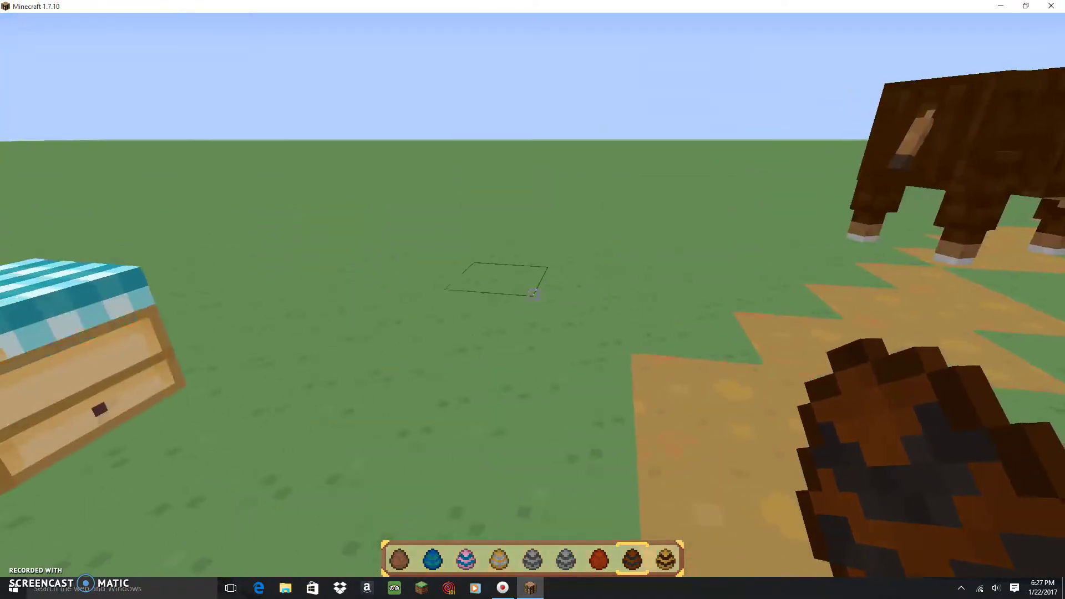
pyautogui.scroll(1, 533, 294)
# Spawn a crab and a shark, hit the shark twice and back away.
pyautogui.rightClick(532, 293)
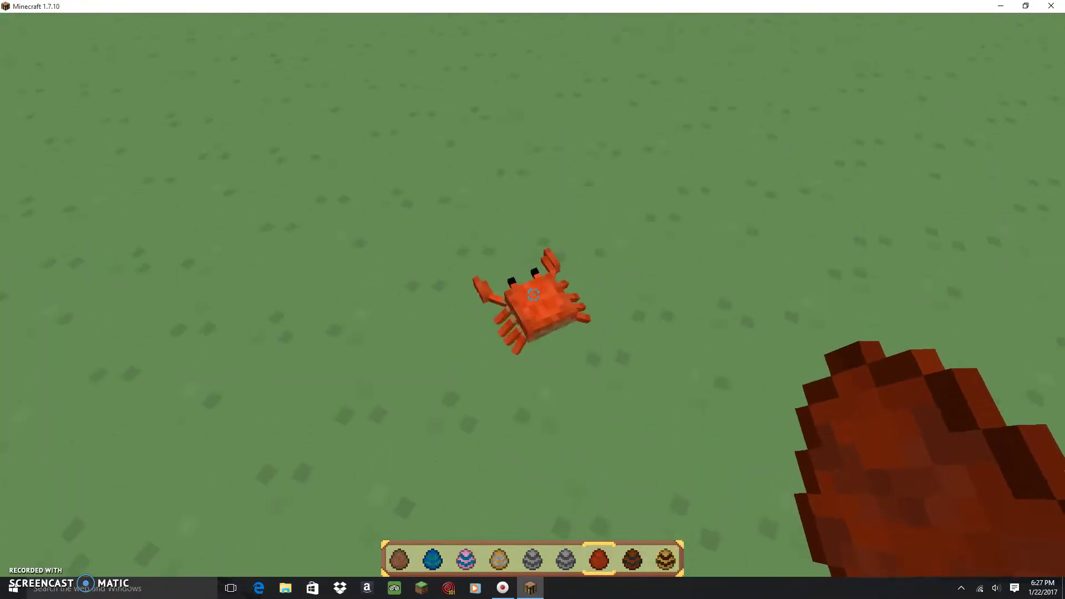
pyautogui.scroll(1, 532, 295)
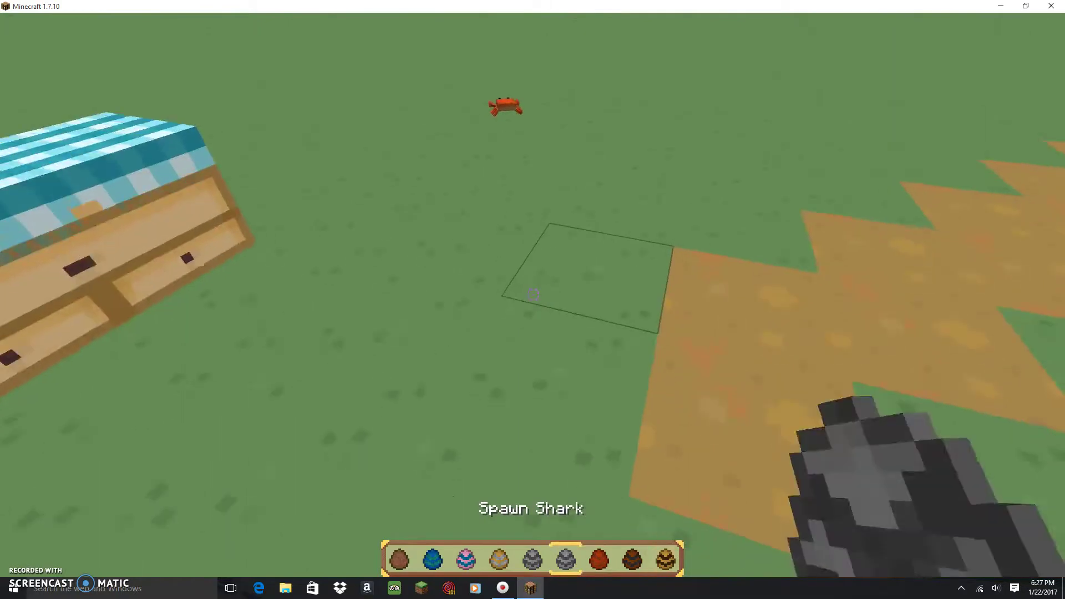
pyautogui.rightClick(533, 294)
pyautogui.click(533, 295)
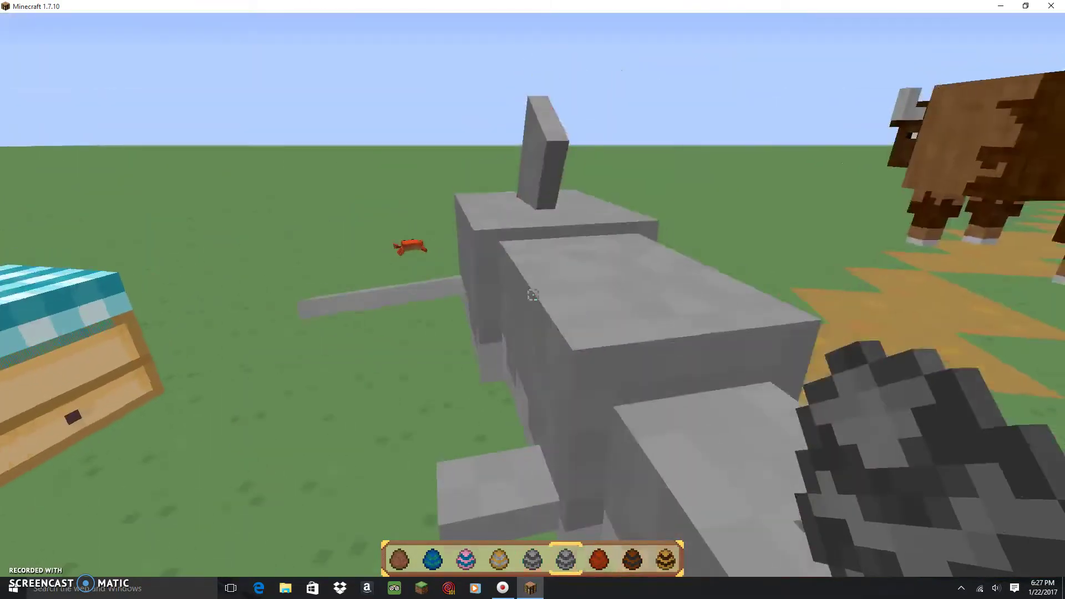
pyautogui.click(533, 295)
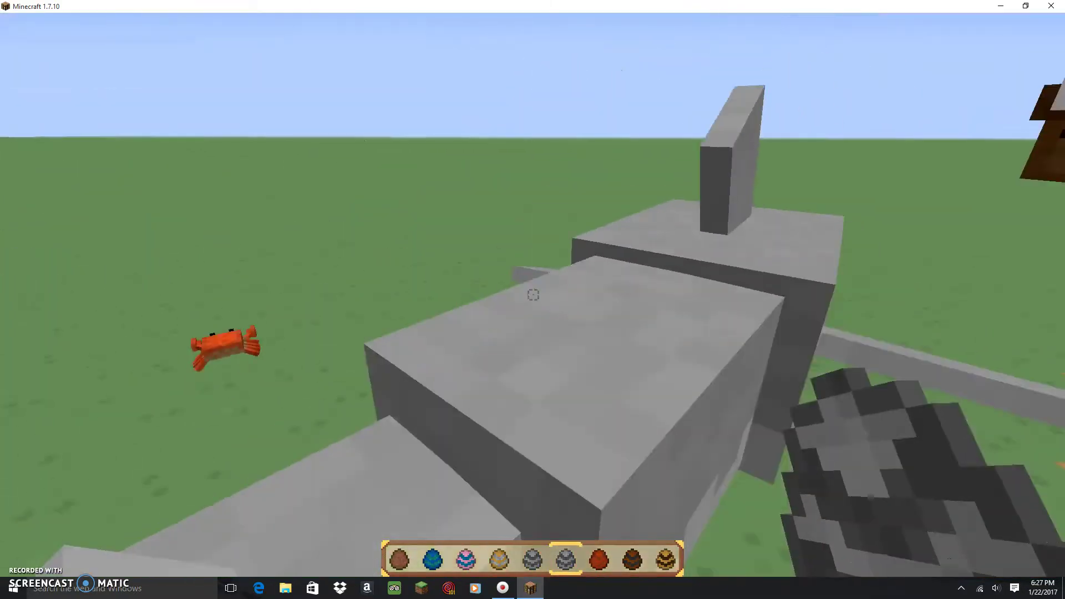
pyautogui.press('s')
pyautogui.scroll(1, 533, 295)
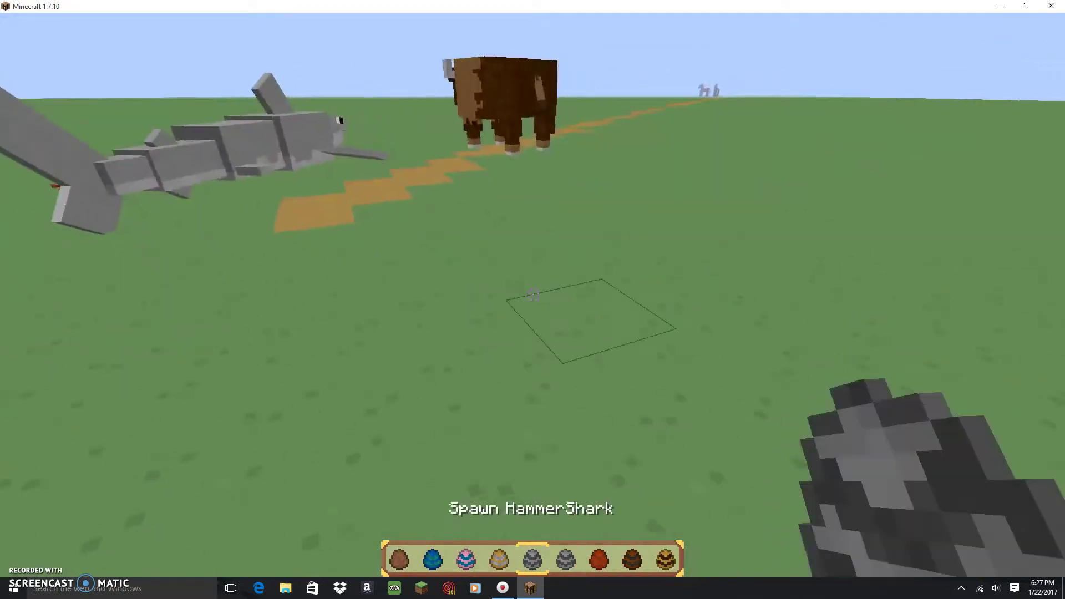
pyautogui.scroll(1, 533, 295)
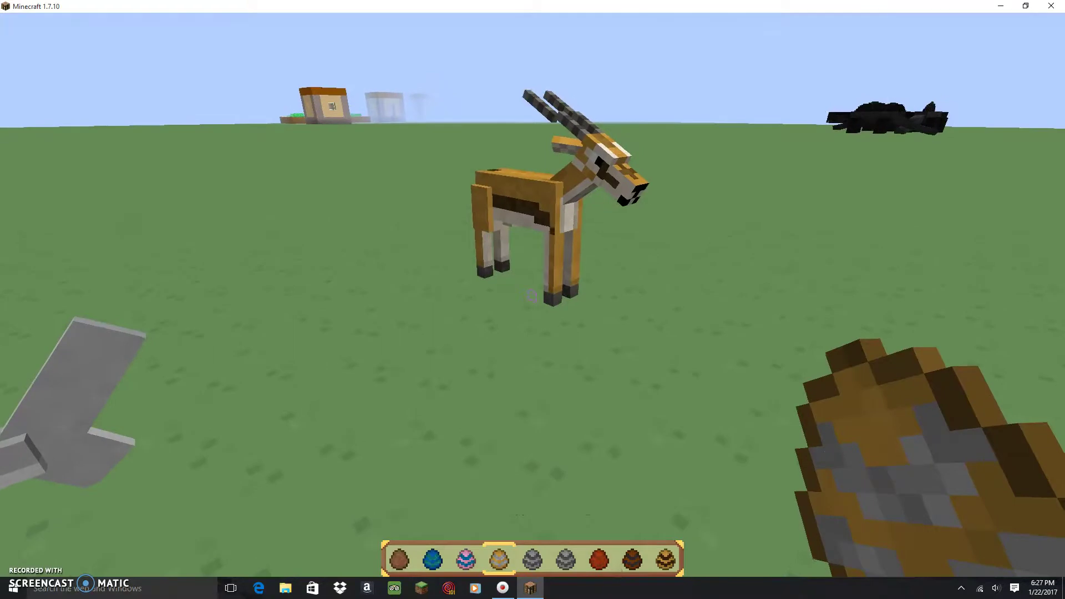
pyautogui.scroll(1, 533, 295)
# Spawn a seahorse, a BigFishy fish and an ammonite on the grass.
pyautogui.rightClick(533, 295)
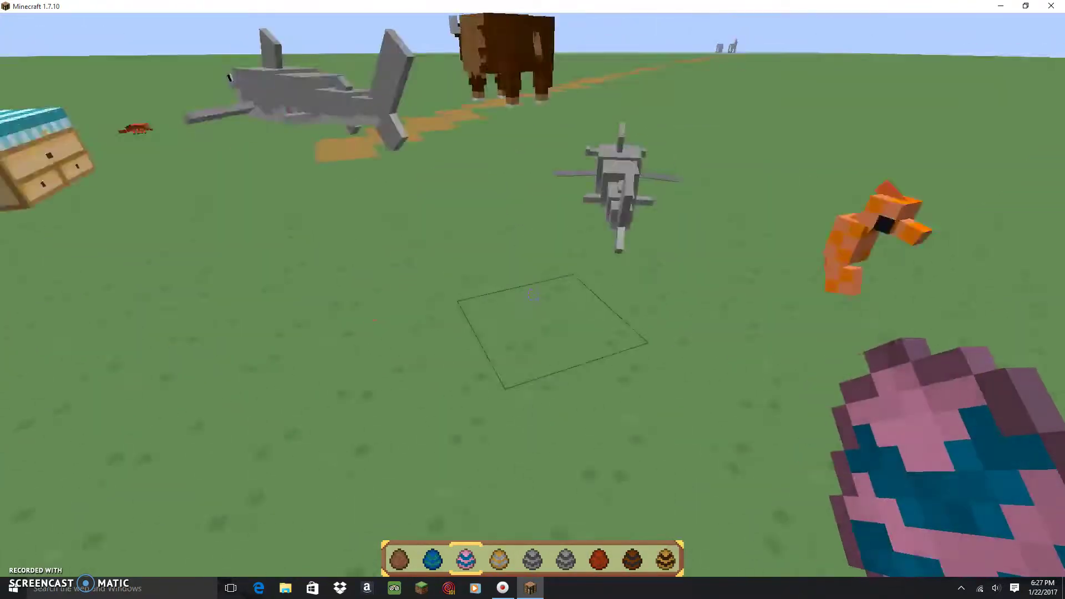
pyautogui.scroll(1, 533, 295)
pyautogui.rightClick(533, 295)
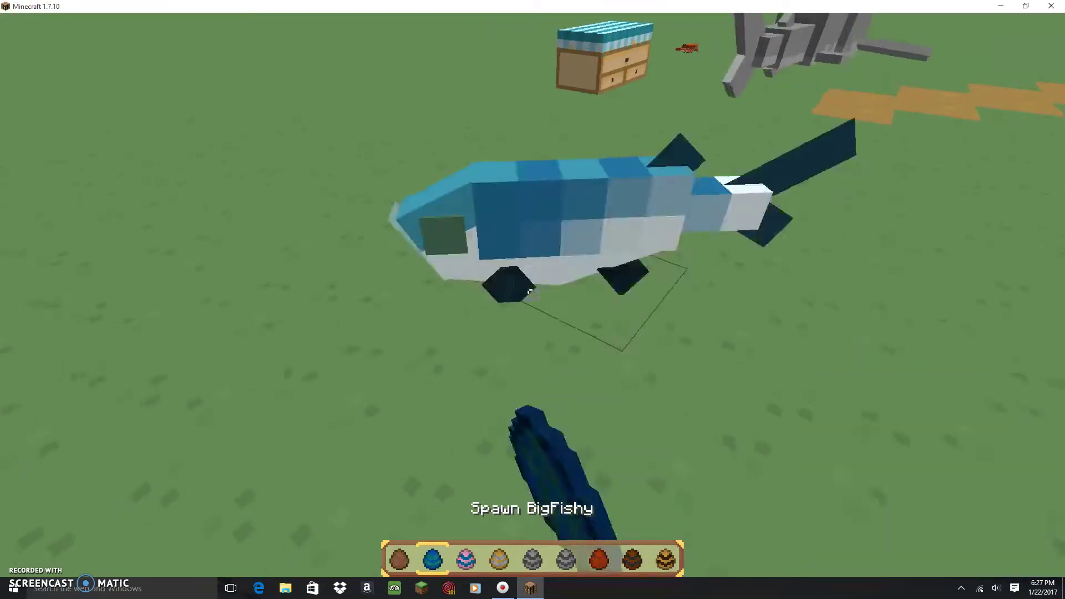
pyautogui.scroll(1, 533, 296)
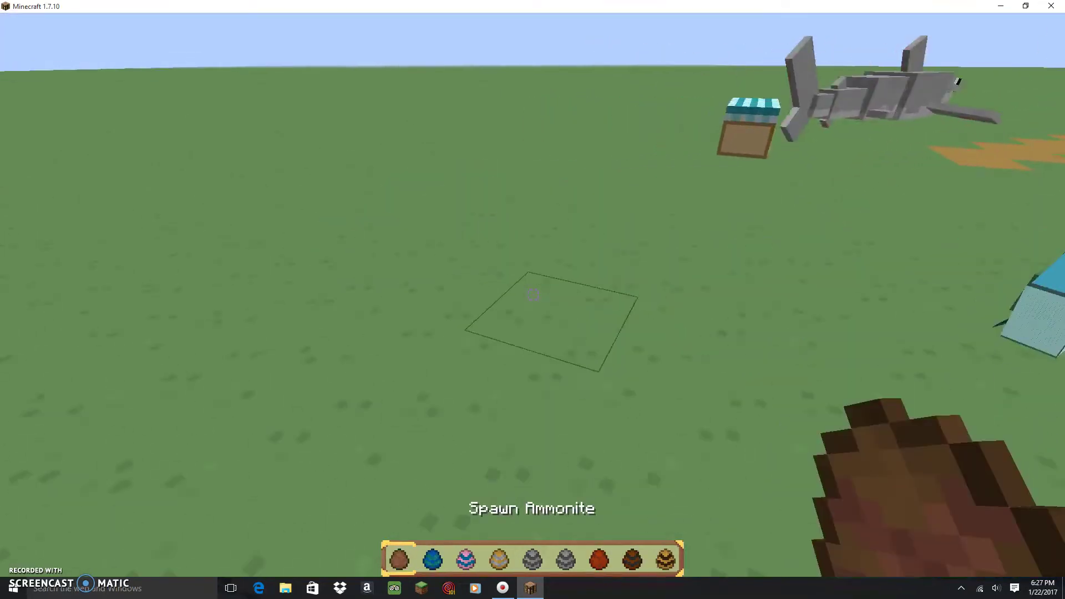
pyautogui.rightClick(533, 295)
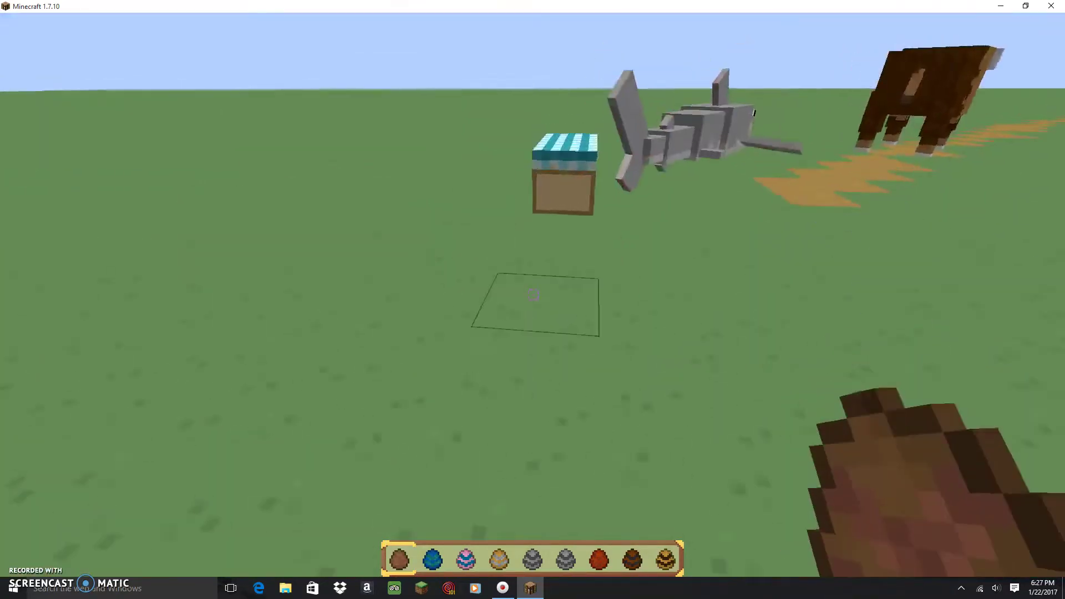
# Store used eggs in a new double chest, then take musk ox, T-rex and raptor eggs.
pyautogui.middleClick(533, 295)
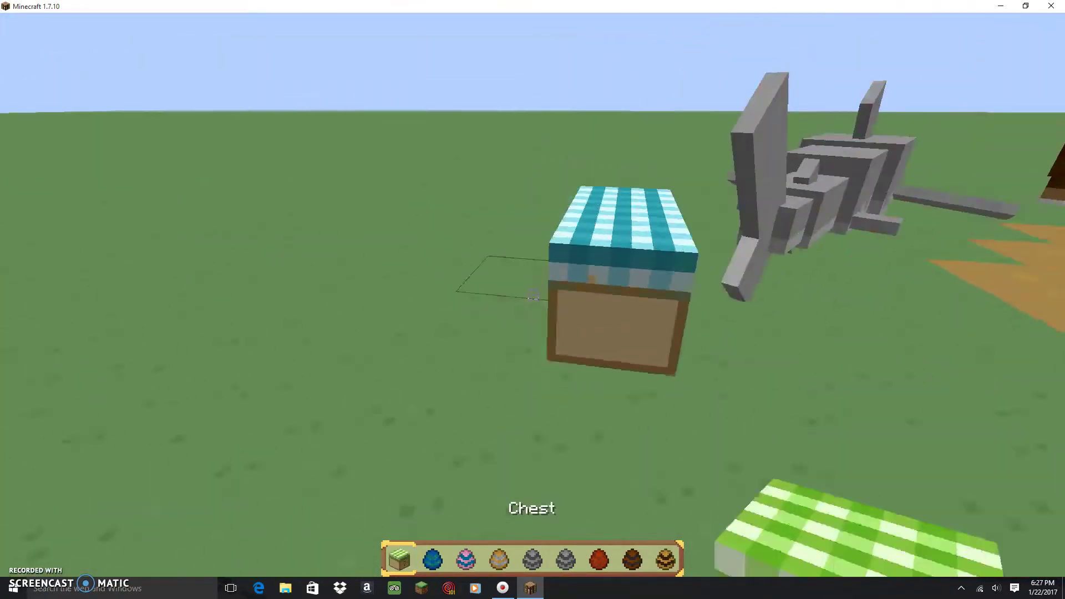
pyautogui.rightClick(534, 295)
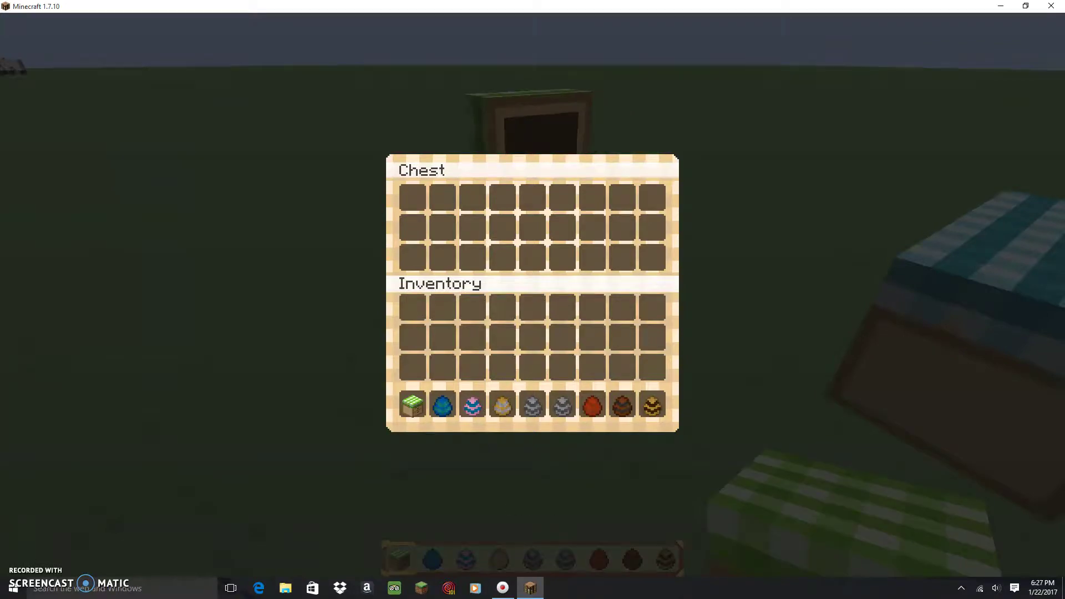
pyautogui.press('Escape')
pyautogui.rightClick(533, 299)
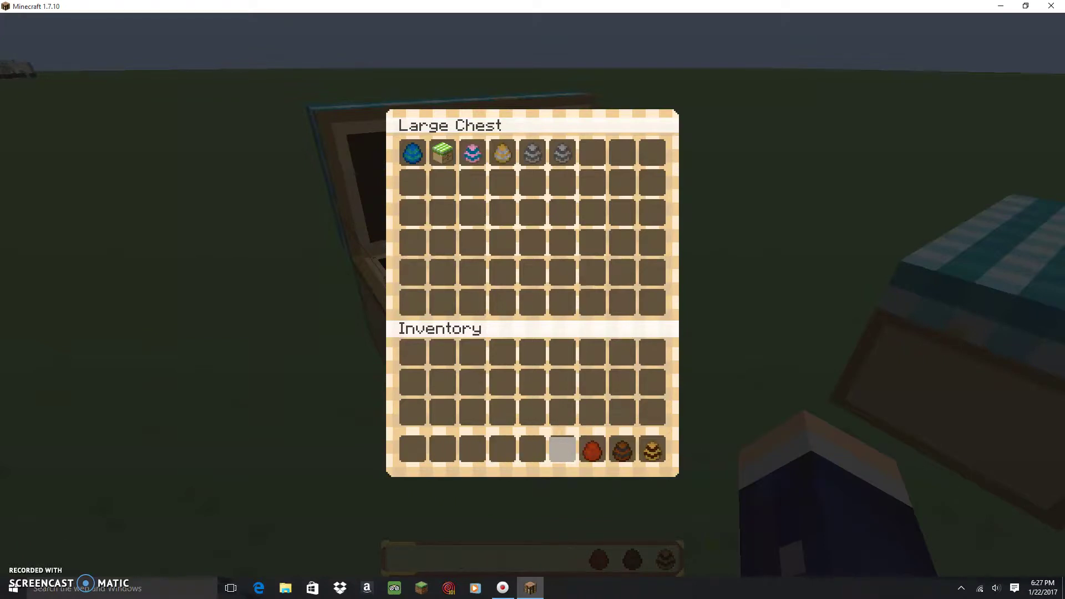
pyautogui.press('Escape')
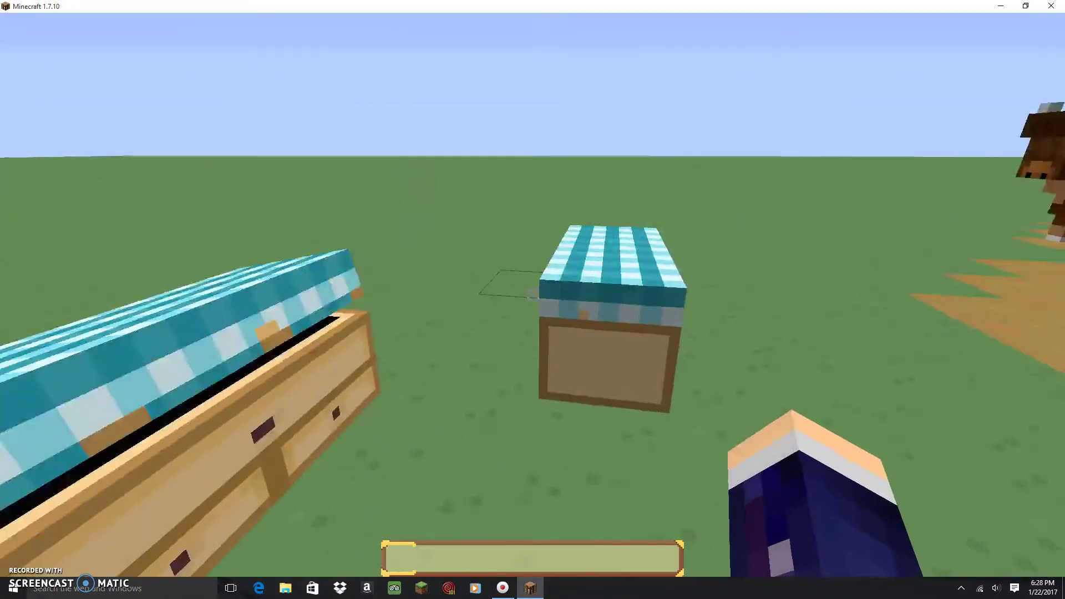
pyautogui.rightClick(533, 300)
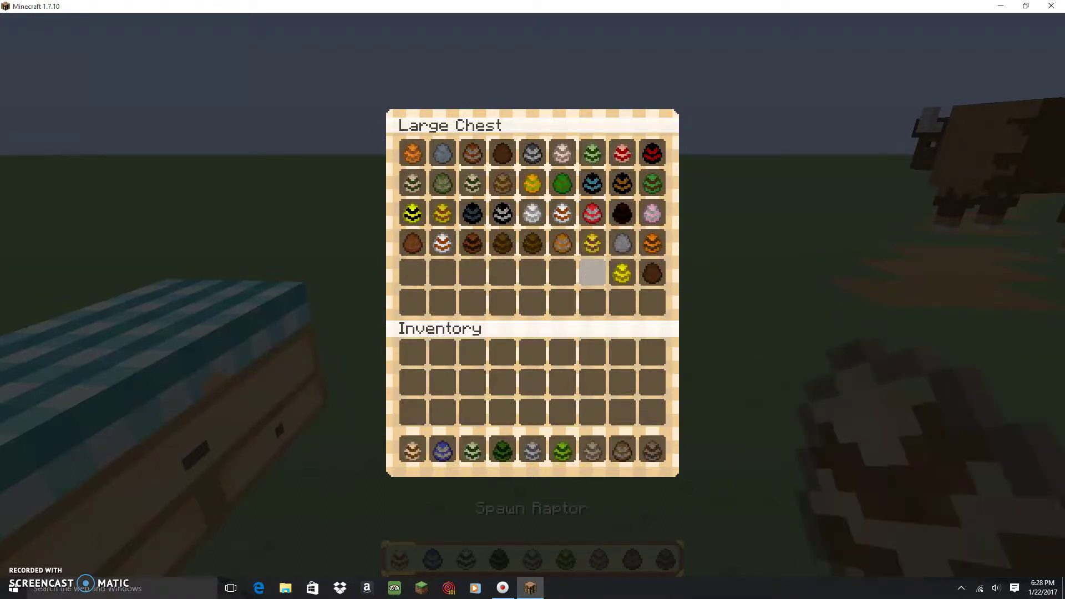
pyautogui.press('Escape')
pyautogui.scroll(1, 533, 299)
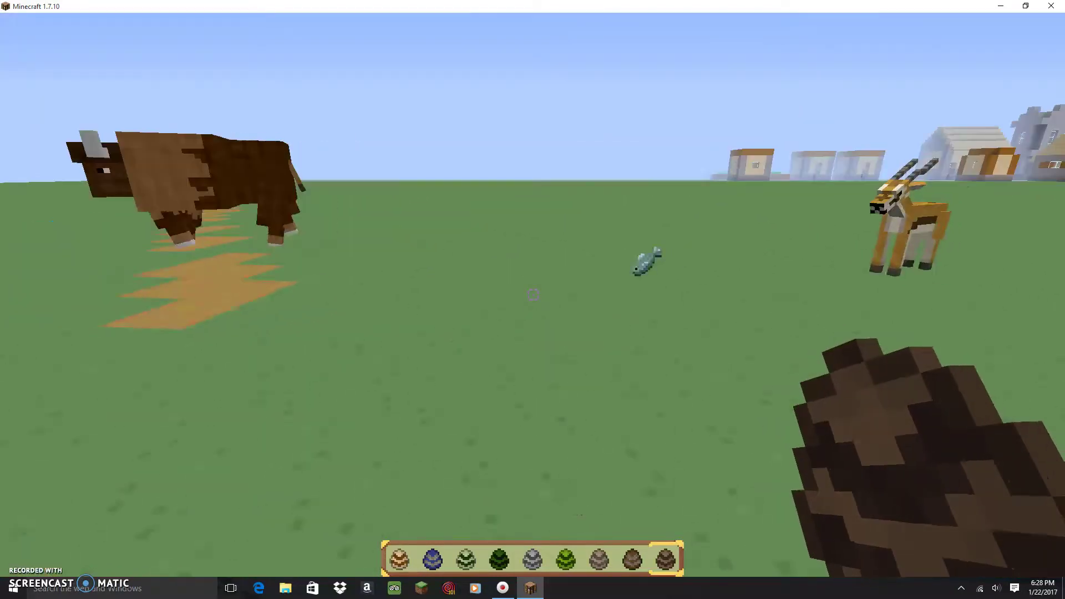
# Kill the brown finned mob, then spawn a musk ox and a sabertooth.
pyautogui.click(533, 299)
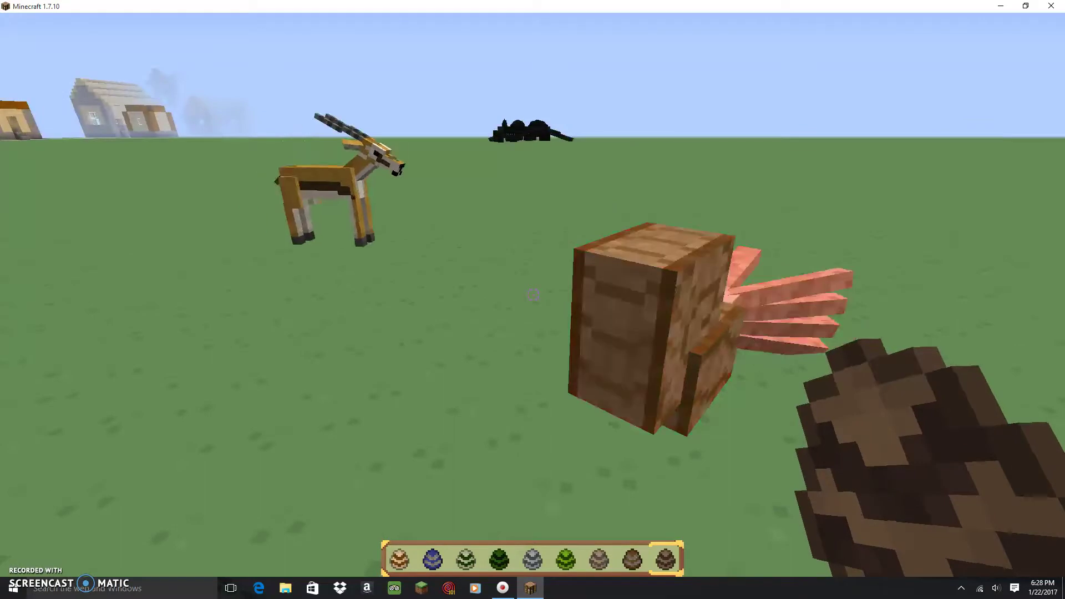
pyautogui.click(533, 300)
pyautogui.click(533, 295)
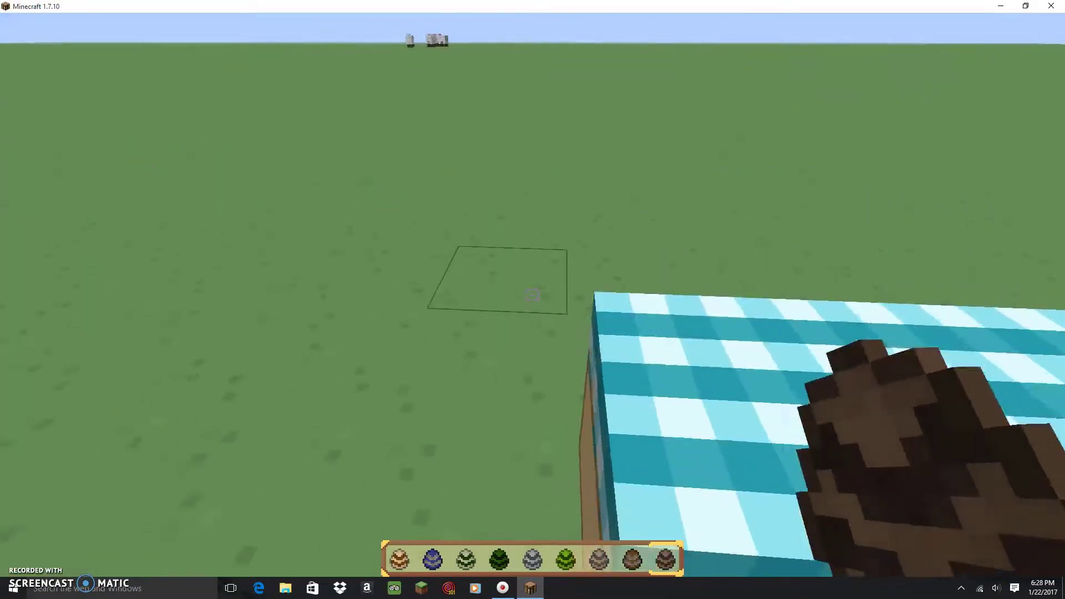
pyautogui.scroll(1, 533, 295)
pyautogui.scroll(-1, 532, 296)
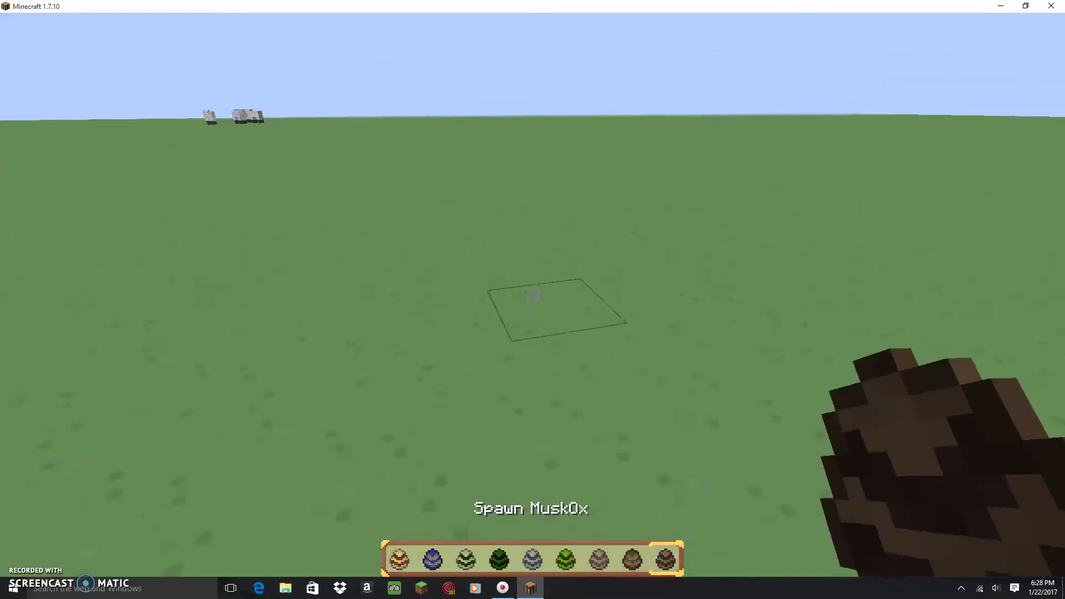
pyautogui.rightClick(533, 295)
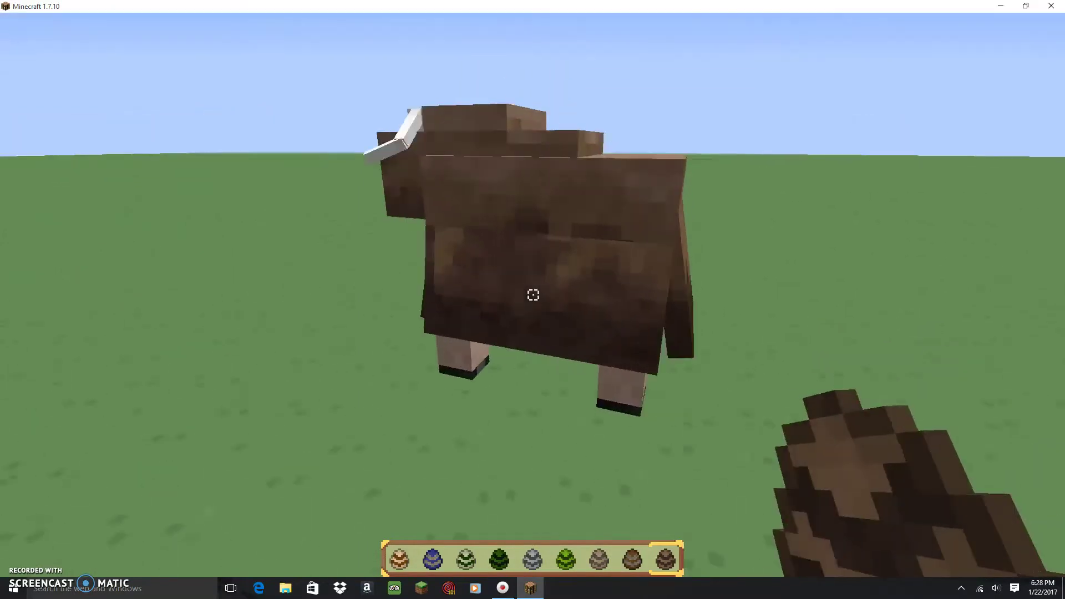
pyautogui.scroll(1, 532, 295)
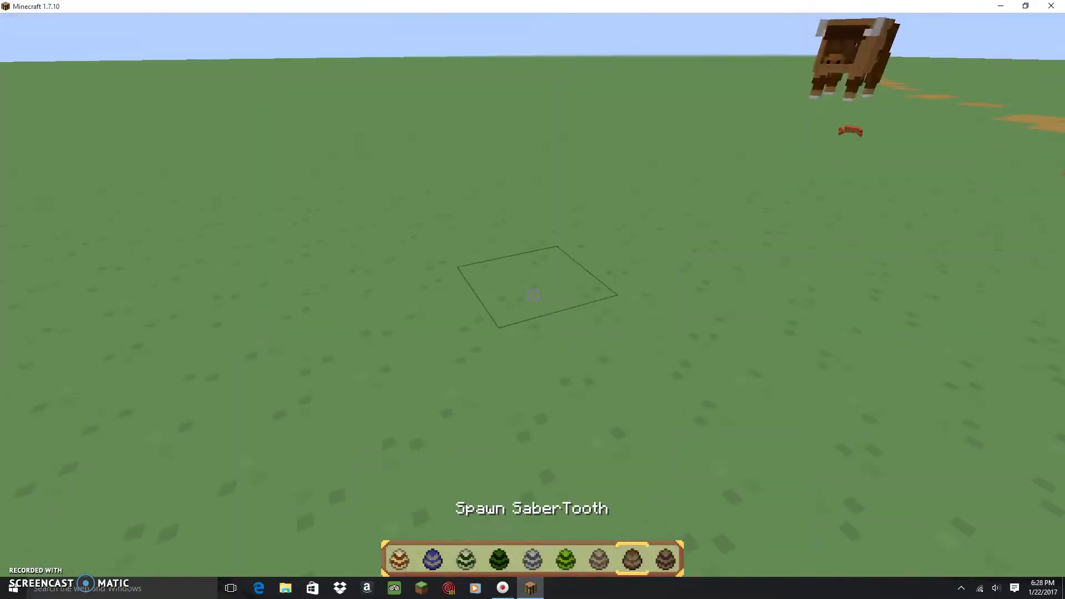
pyautogui.rightClick(533, 295)
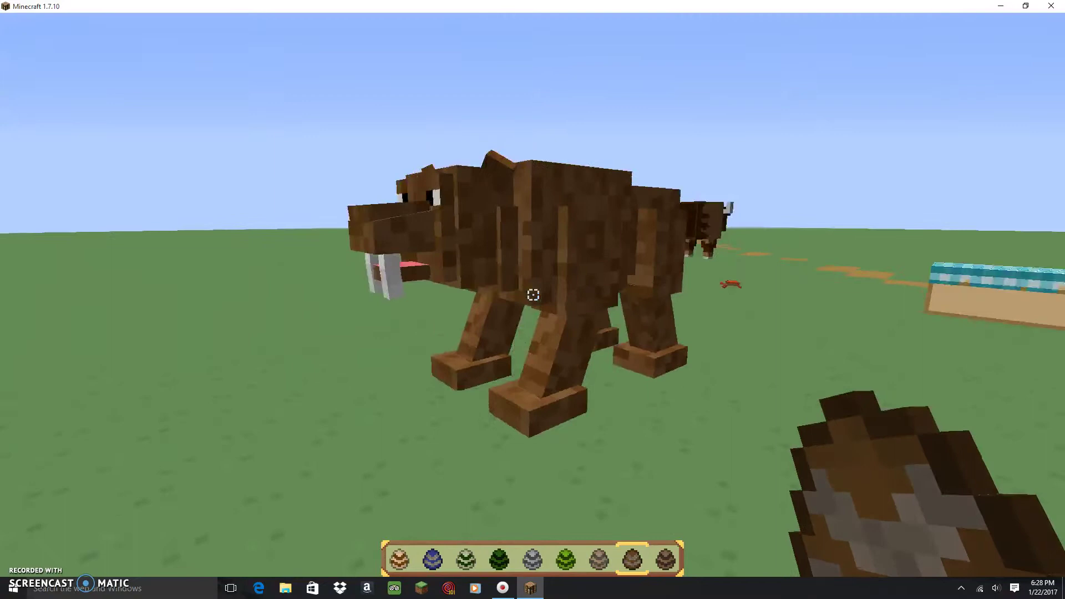
pyautogui.scroll(1, 533, 295)
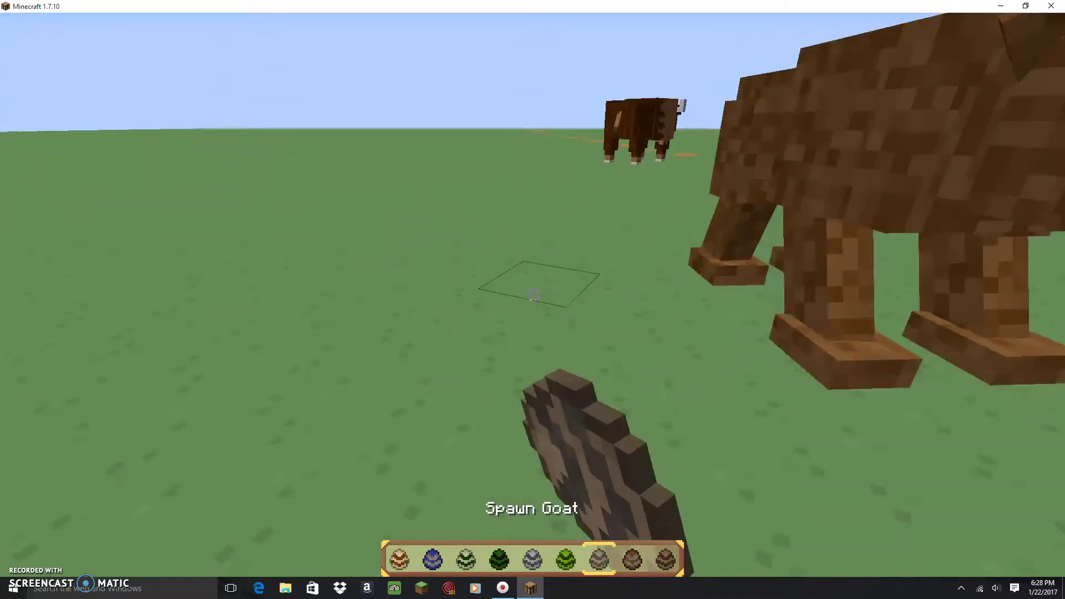
pyautogui.scroll(1, 533, 294)
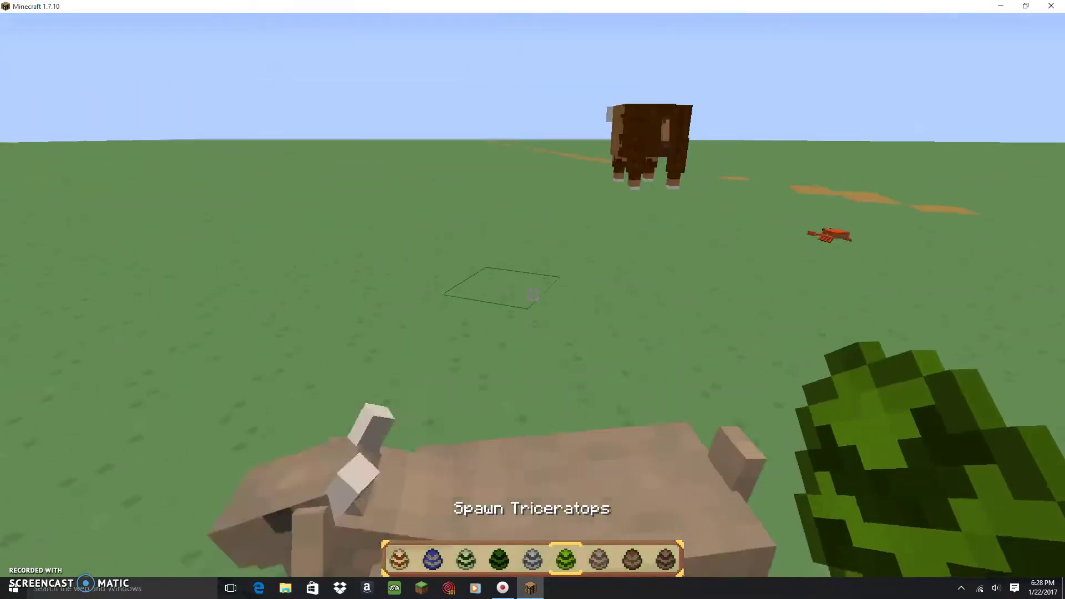
# Spawn a triceratops, a brontosaurus and a T-Rex on the grass.
pyautogui.rightClick(533, 294)
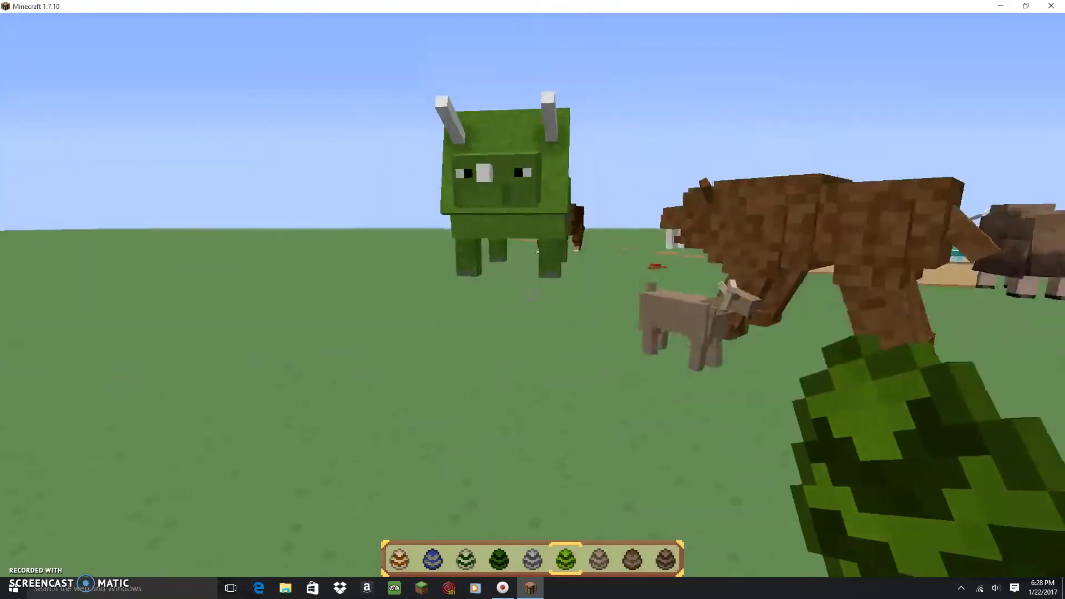
pyautogui.scroll(1, 533, 294)
pyautogui.rightClick(533, 294)
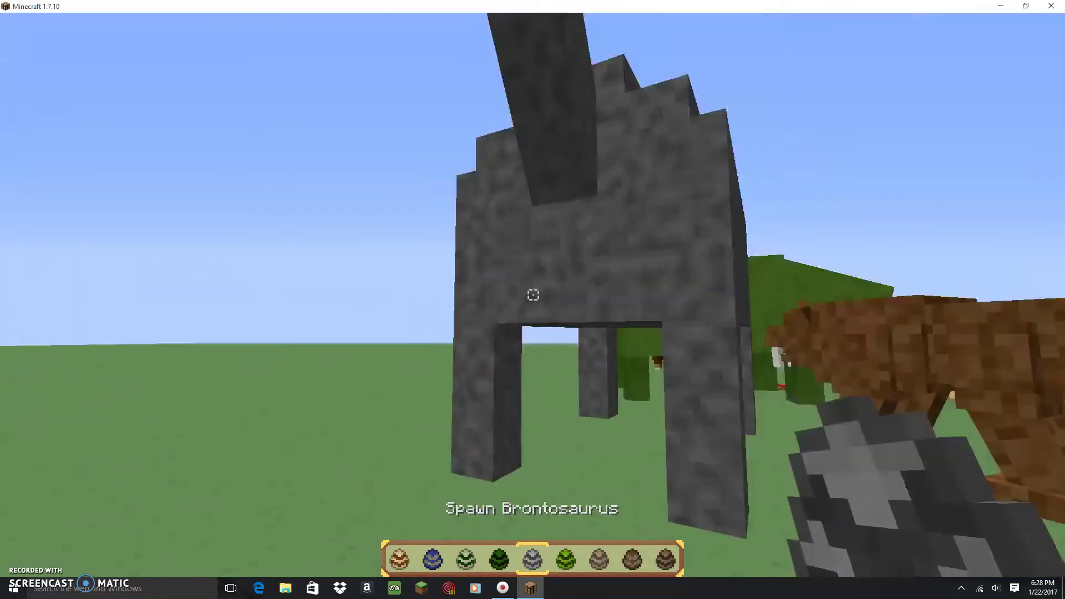
pyautogui.press('s')
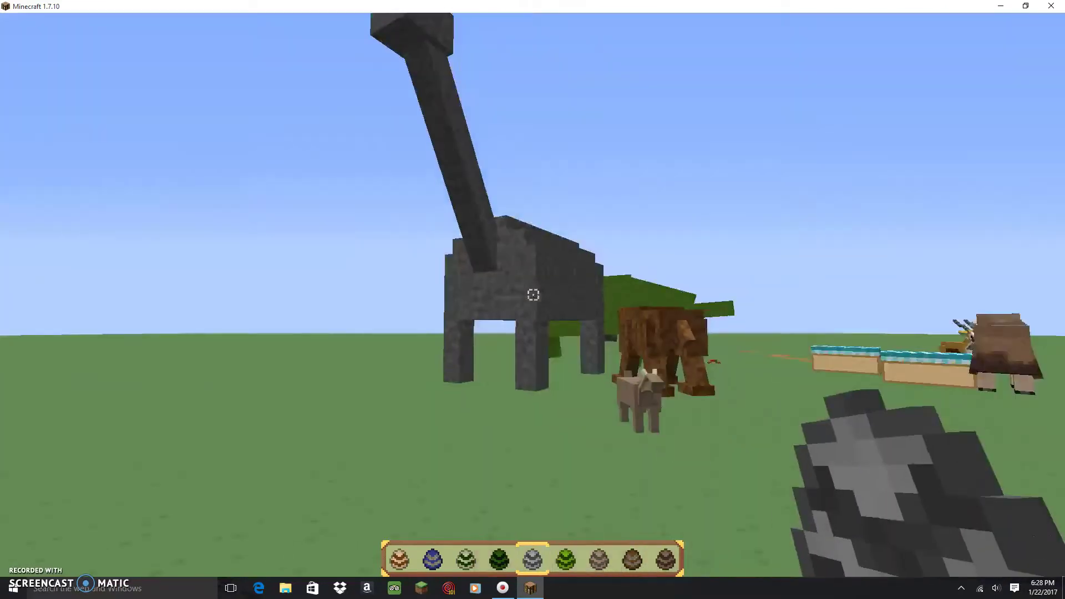
pyautogui.scroll(1, 533, 295)
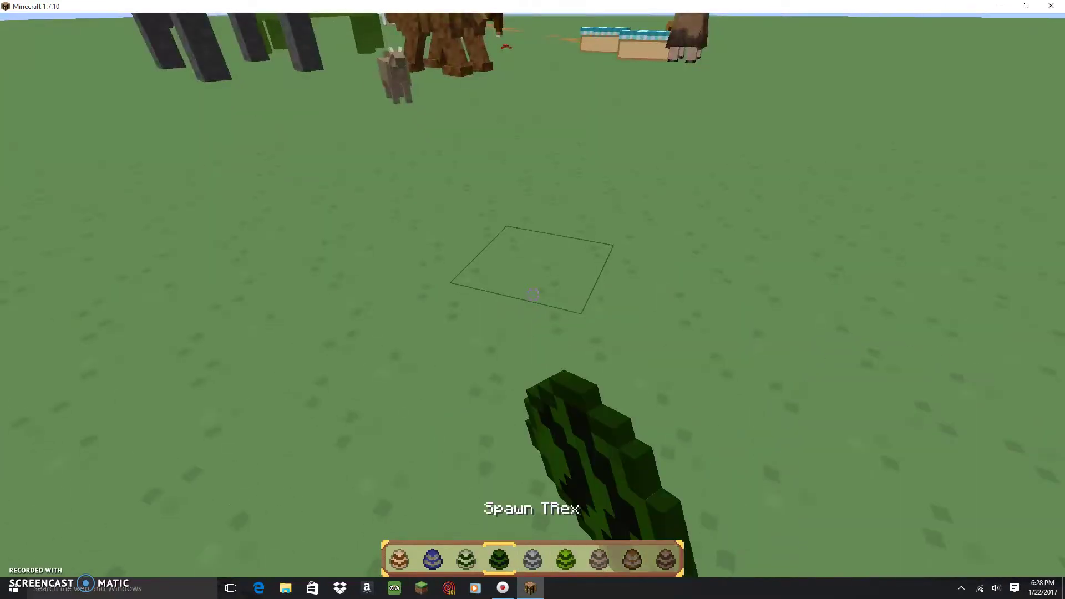
pyautogui.rightClick(533, 294)
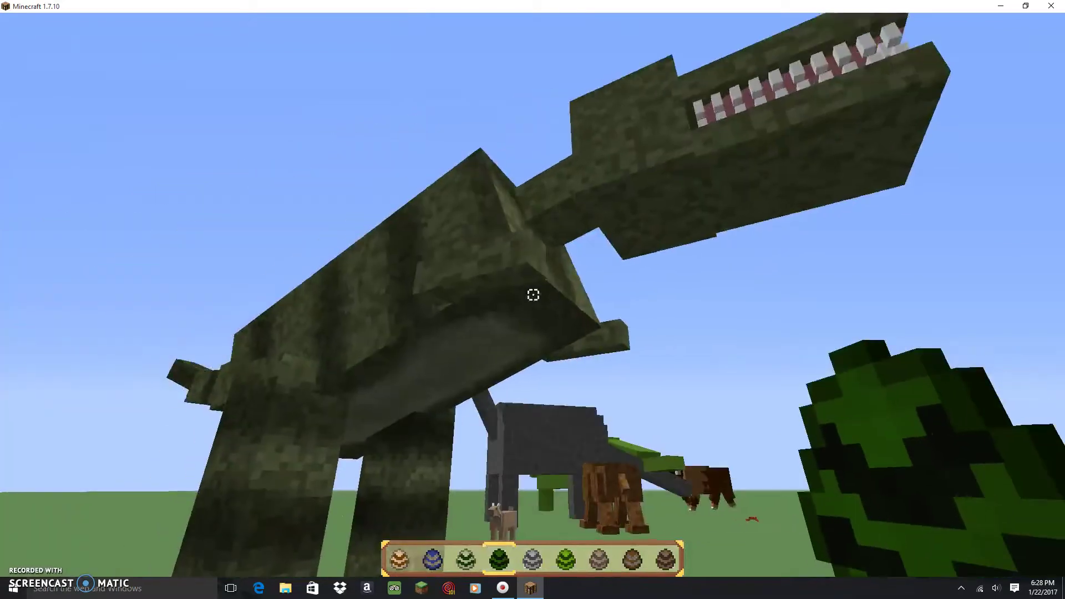
pyautogui.scroll(1, 532, 296)
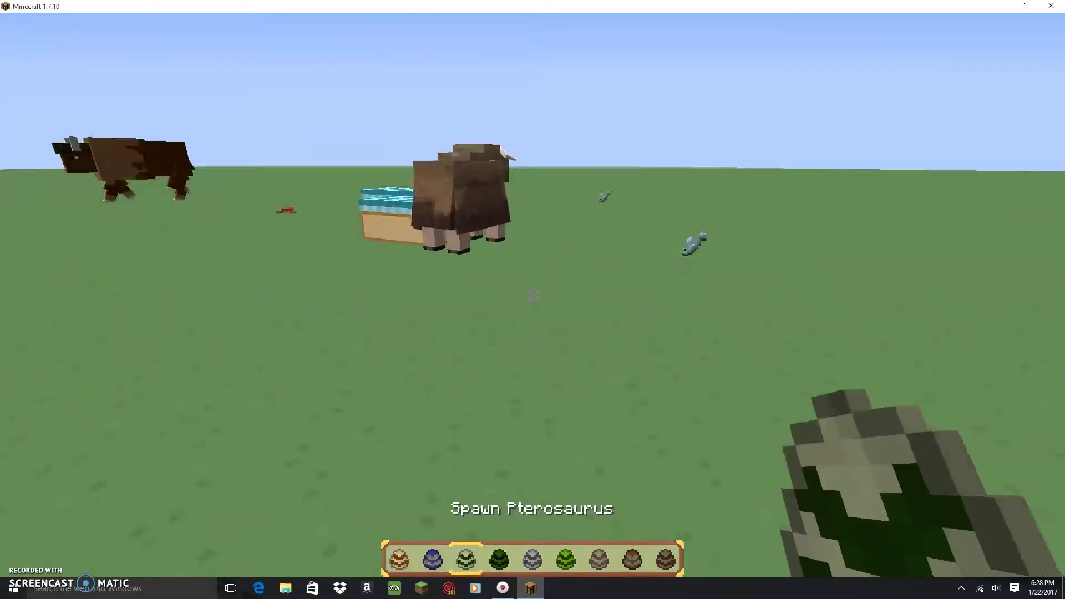
# Spawn a pterosaurus, ichthyosaurus and raptor, then open the large egg chest.
pyautogui.rightClick(533, 295)
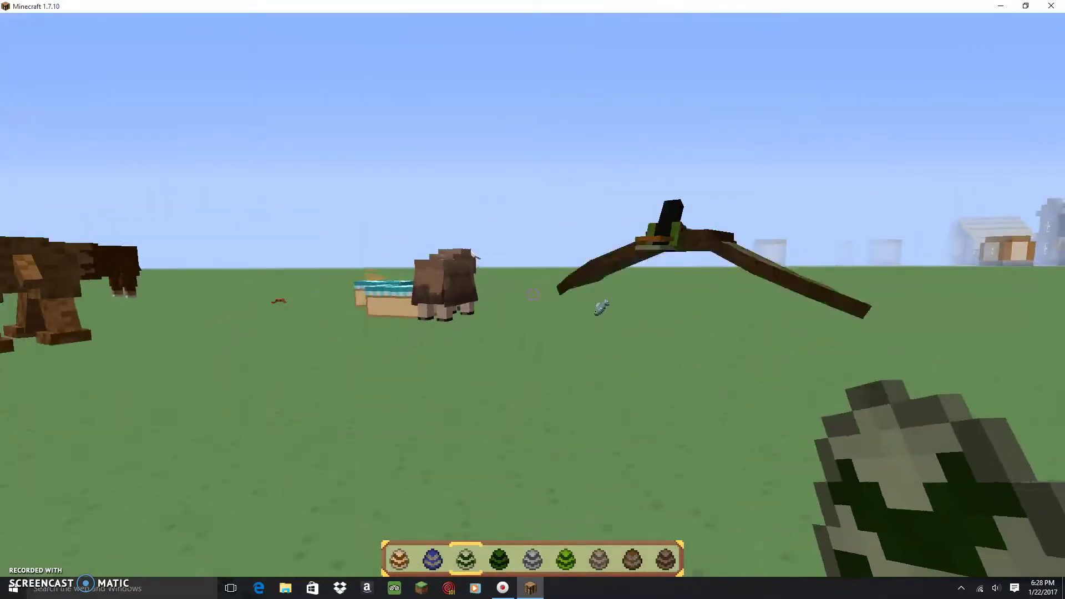
pyautogui.scroll(1, 533, 295)
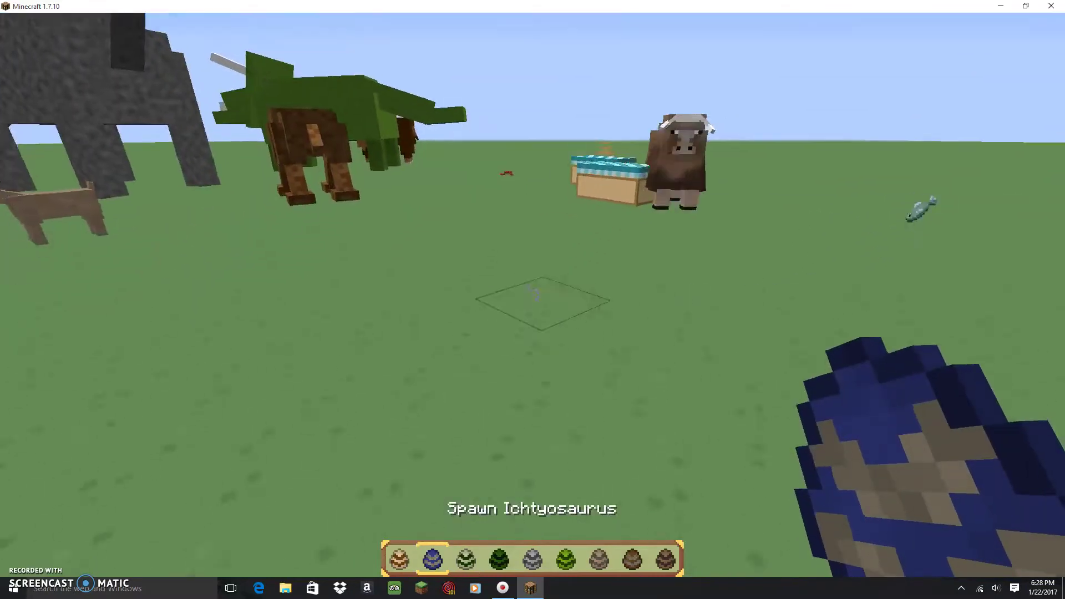
pyautogui.rightClick(533, 295)
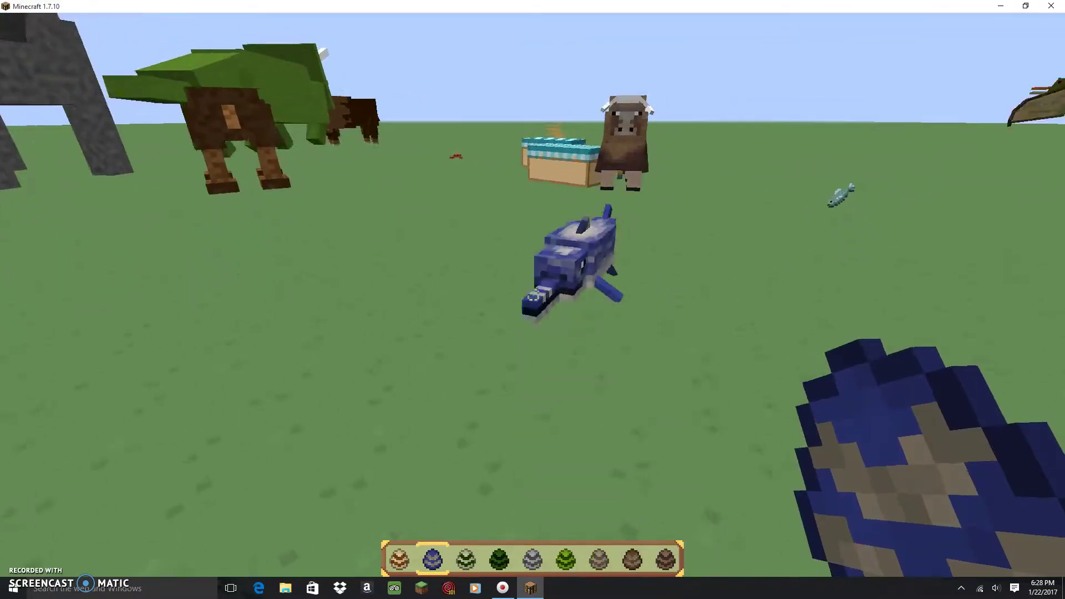
pyautogui.scroll(1, 533, 295)
pyautogui.rightClick(533, 294)
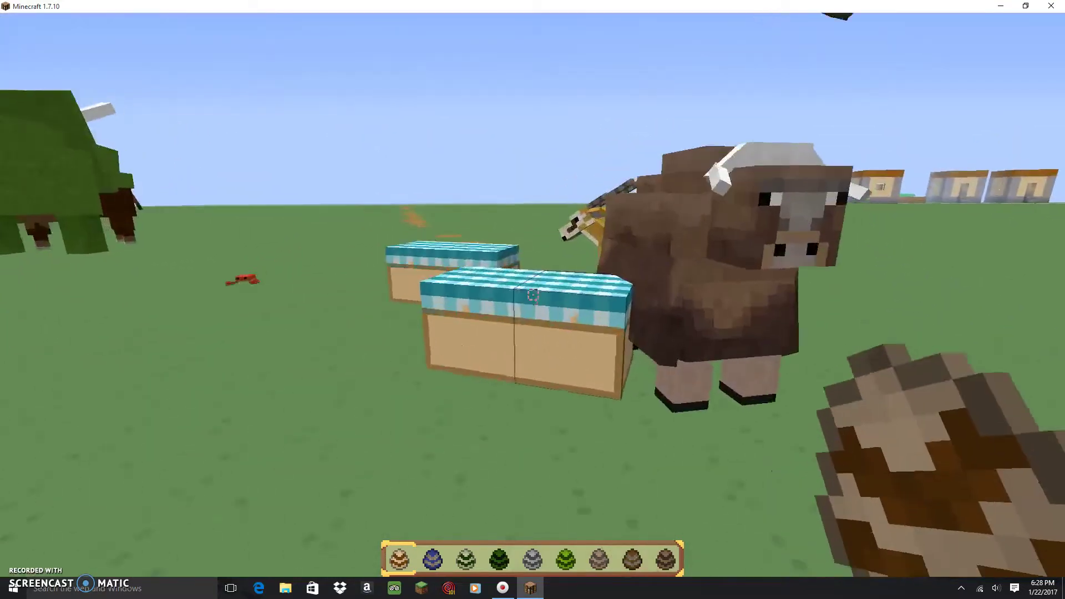
pyautogui.rightClick(532, 296)
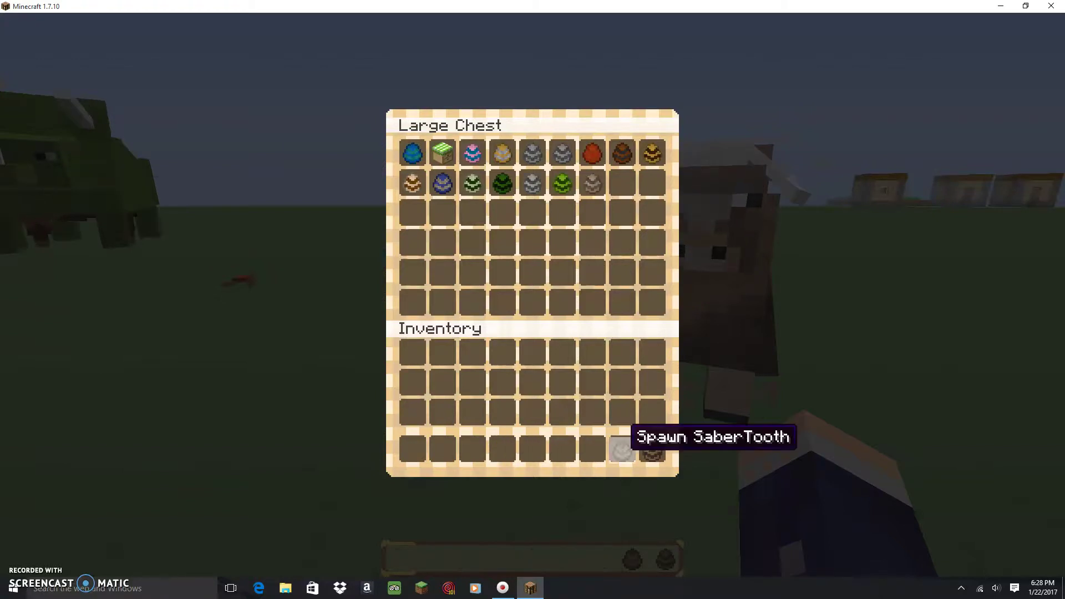
# Leave used eggs in the first chest and take nine new eggs, including boar, from the second.
pyautogui.press('Escape')
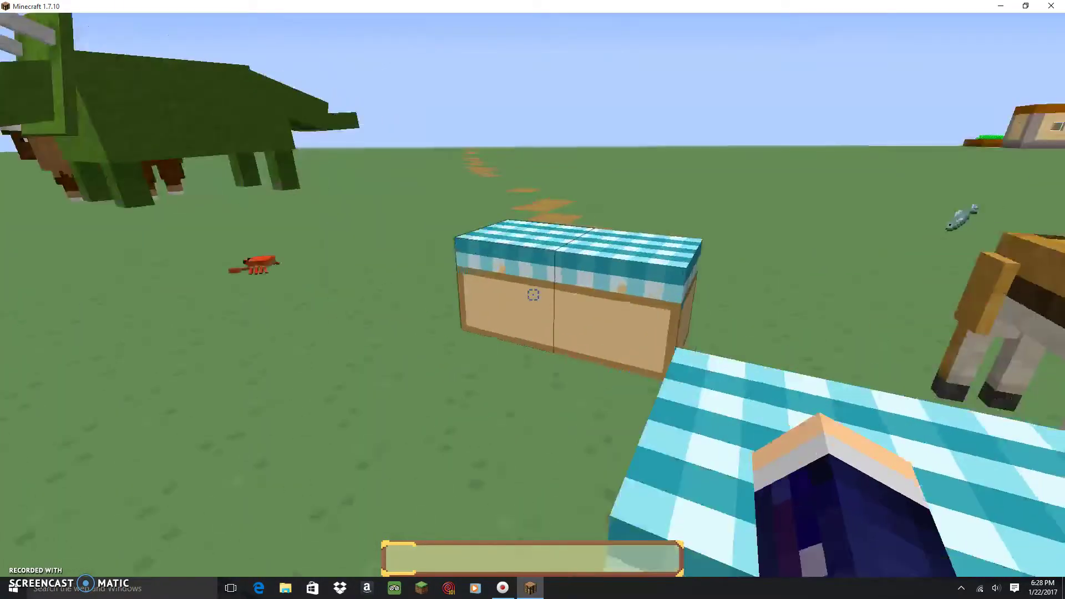
pyautogui.rightClick(533, 300)
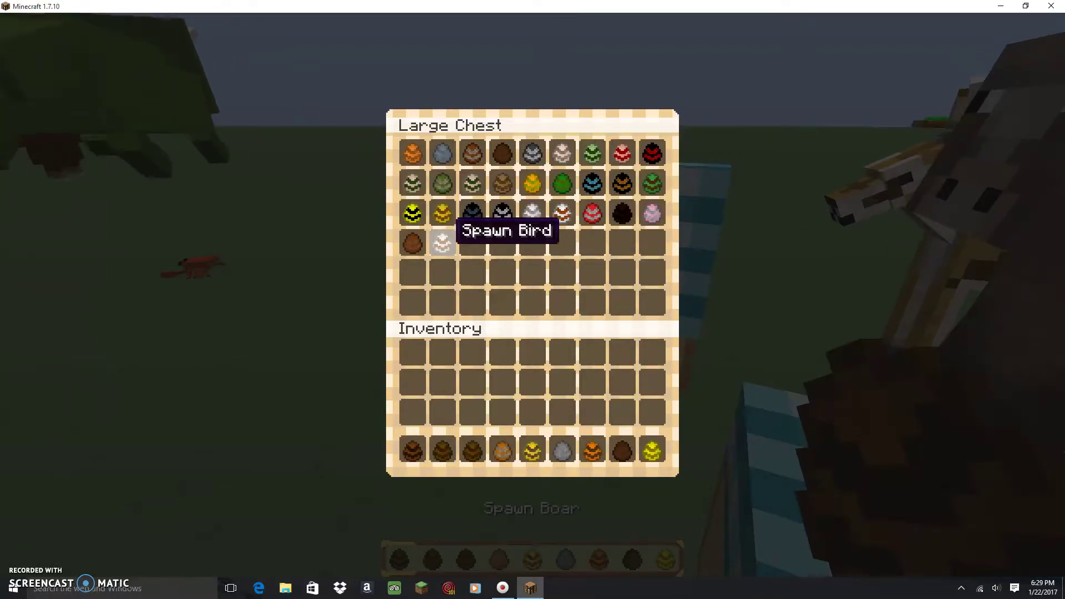
pyautogui.press('Escape')
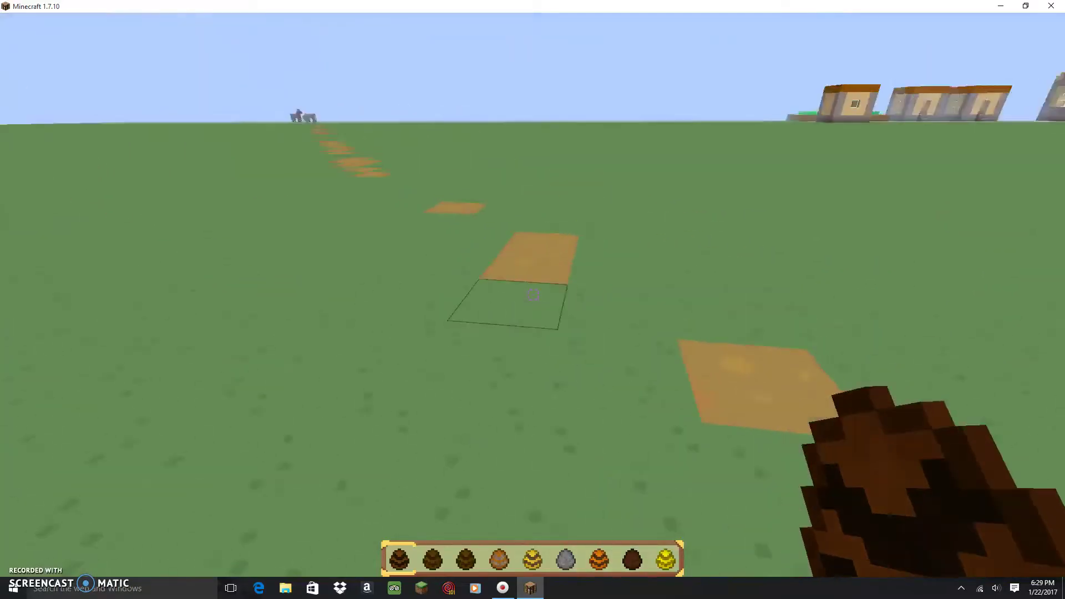
# Spawn a boar, two squirrels and a bunny from hotbar slots 1-3.
pyautogui.press('1')
pyautogui.rightClick(533, 300)
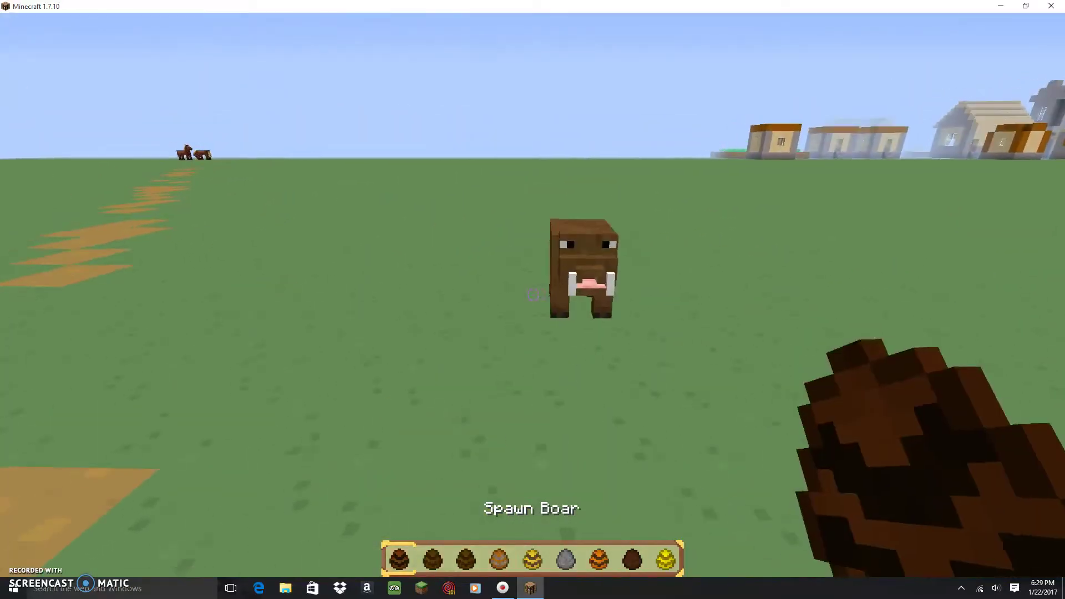
pyautogui.press('2')
pyautogui.rightClick(533, 299)
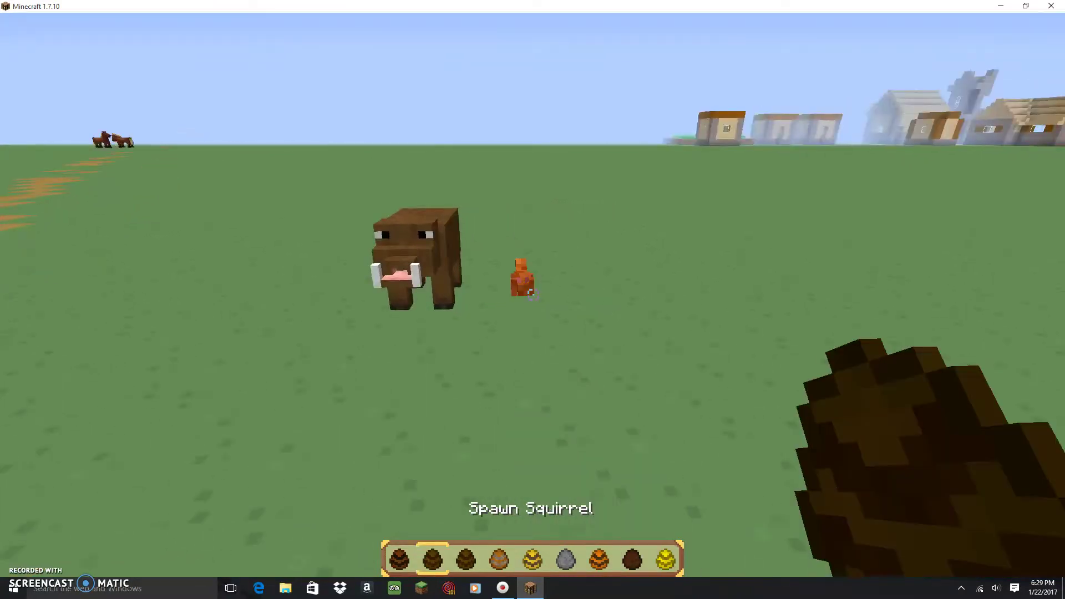
pyautogui.rightClick(533, 300)
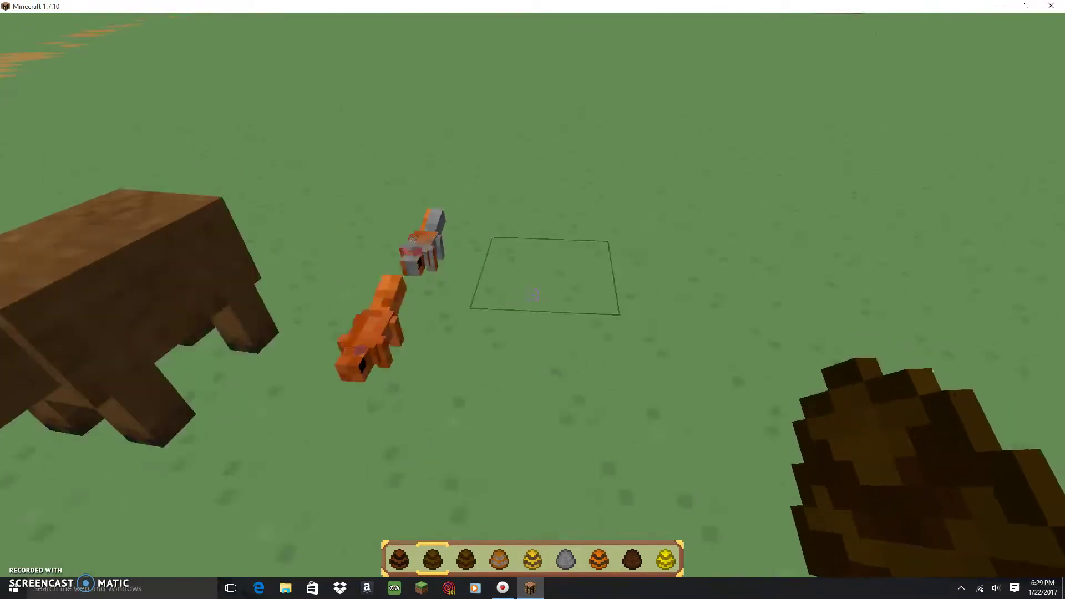
pyautogui.press('3')
pyautogui.rightClick(532, 300)
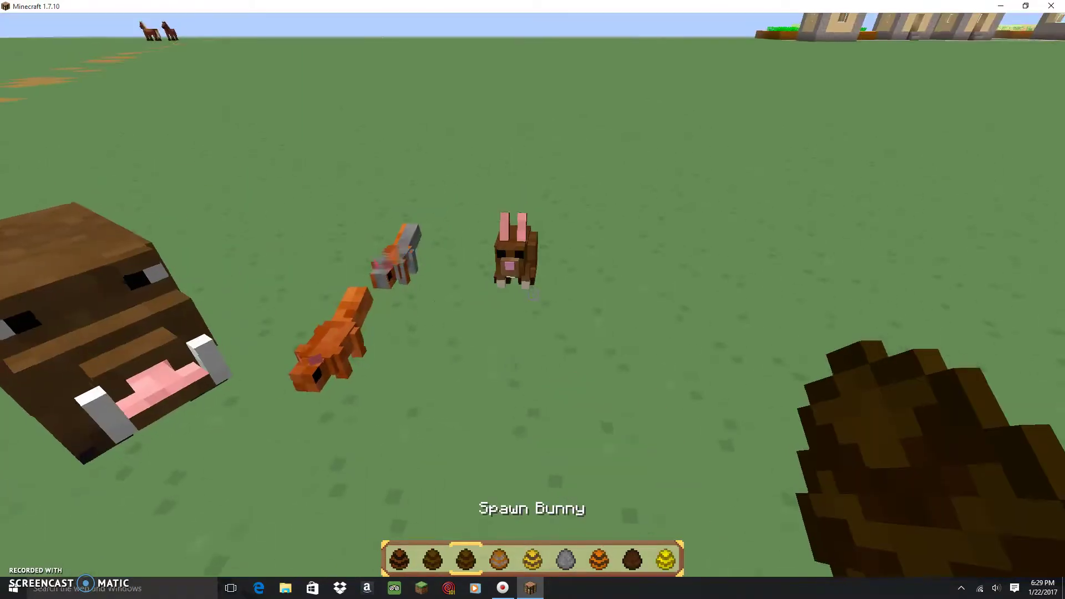
pyautogui.click(532, 300)
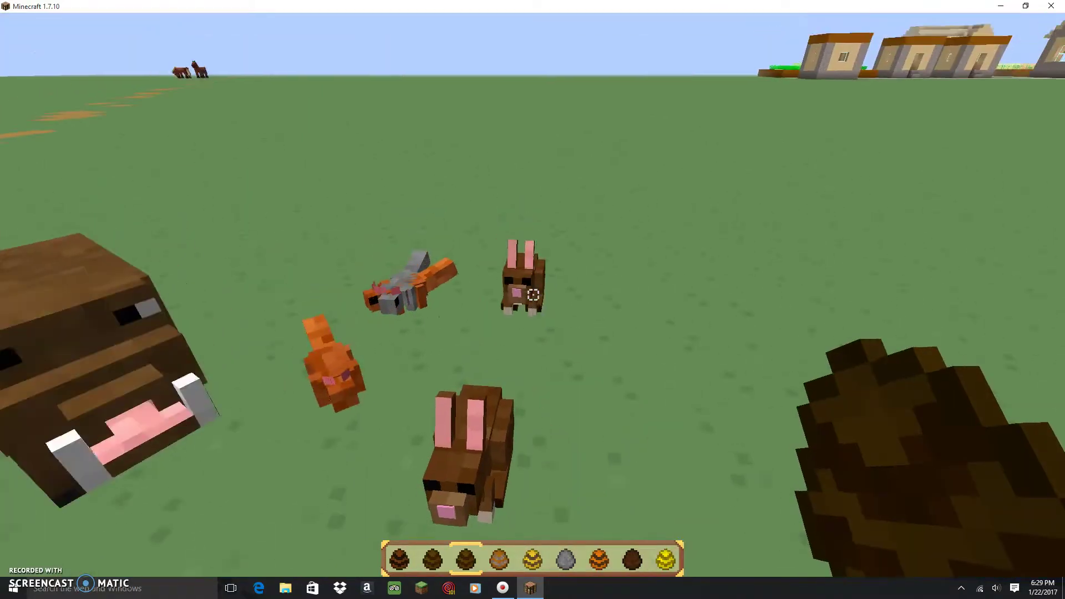
pyautogui.click(533, 300)
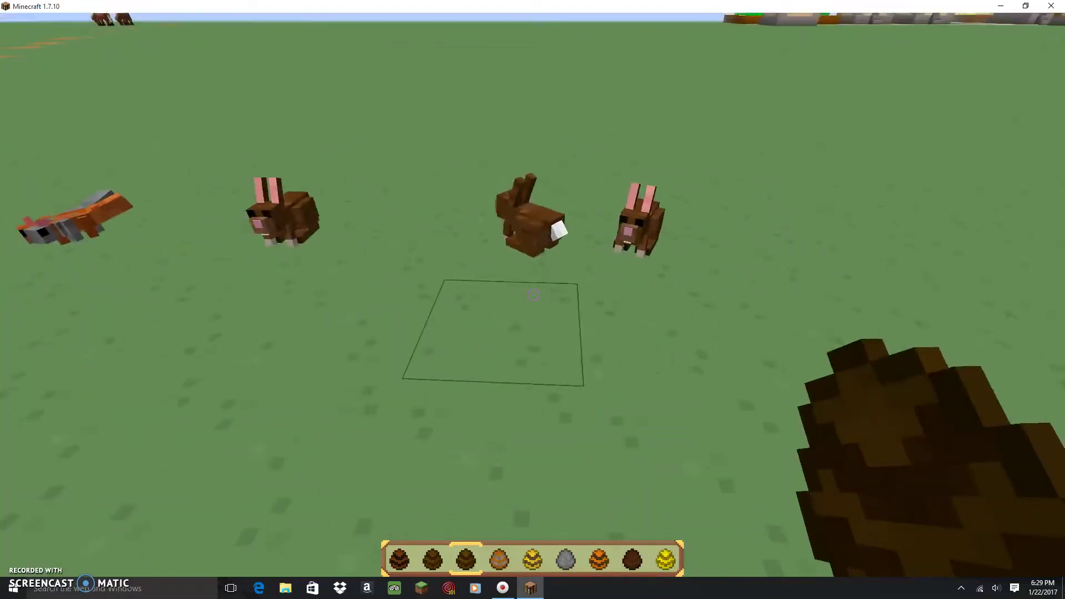
# Spawn a lizard, a giraffe and an elephant from slots 4-6.
pyautogui.press('4')
pyautogui.rightClick(534, 299)
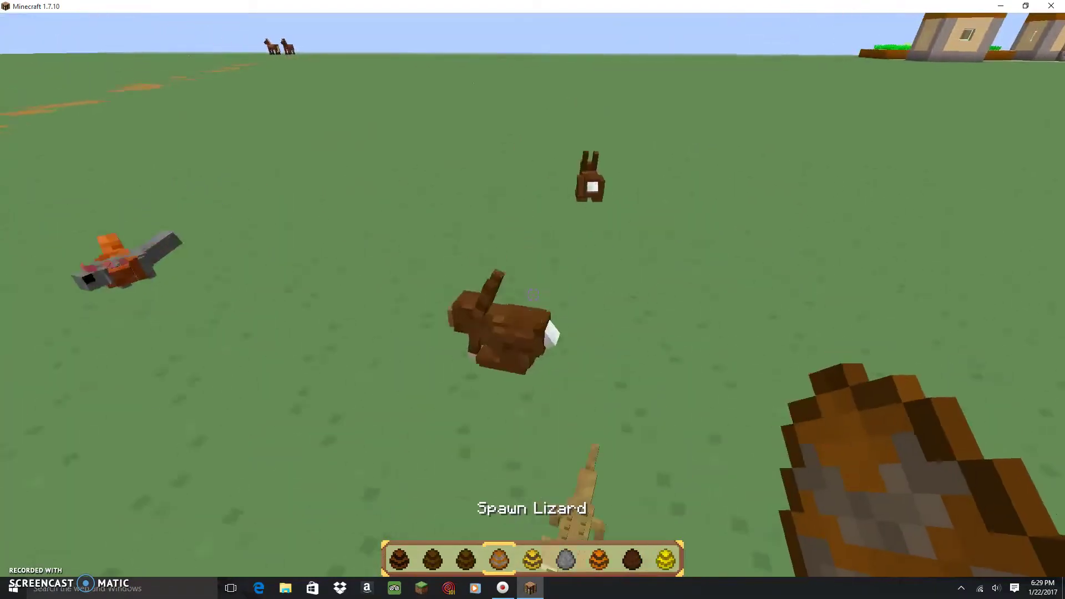
pyautogui.press('5')
pyautogui.rightClick(533, 300)
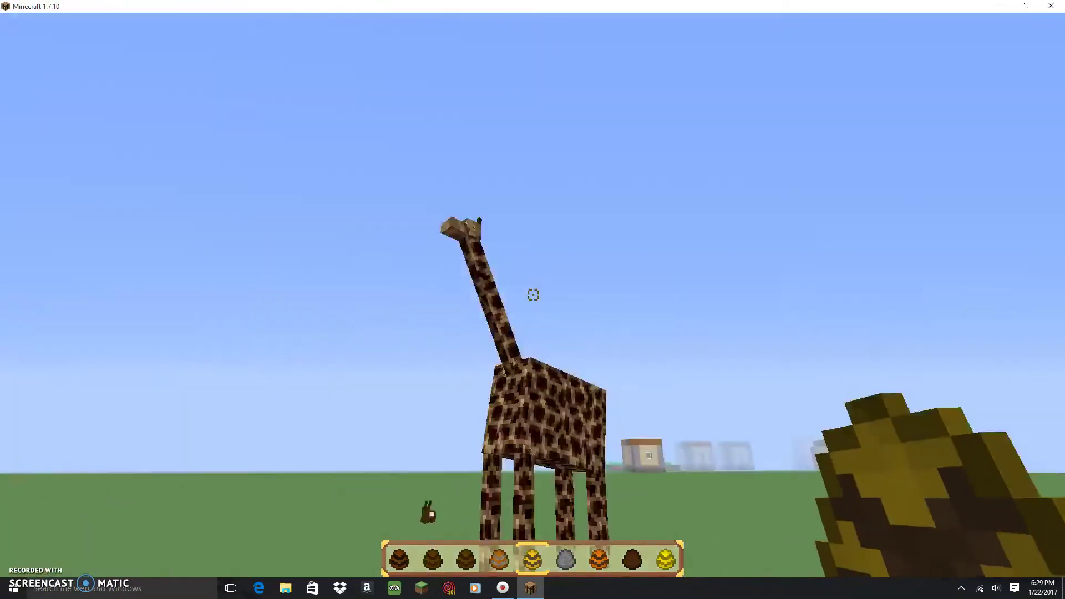
pyautogui.press('6')
pyautogui.rightClick(532, 295)
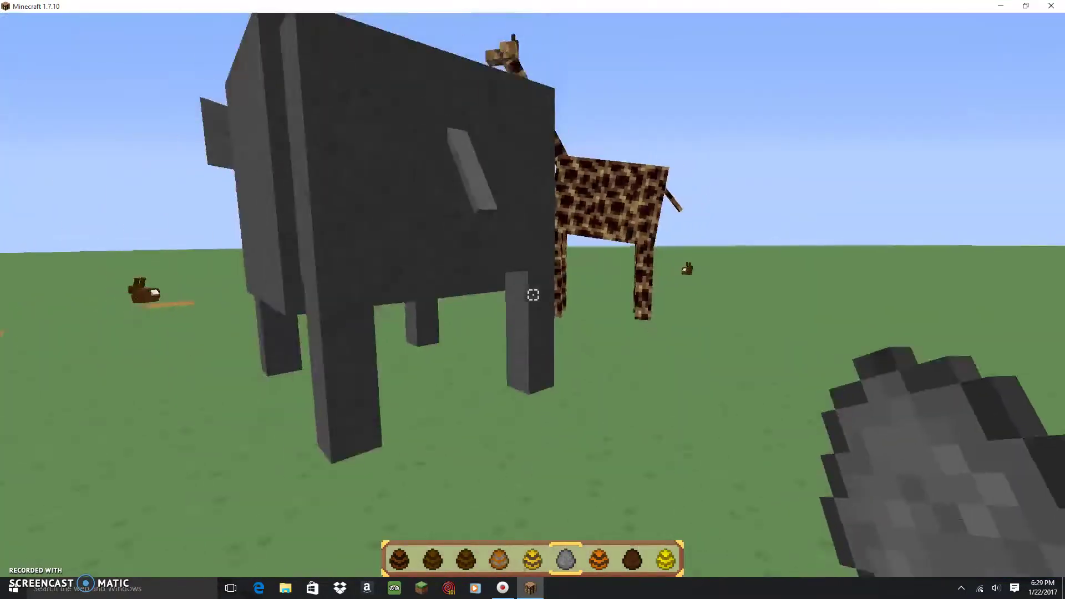
# Spawn a hermit crab from slot 7 and knock it out.
pyautogui.press('7')
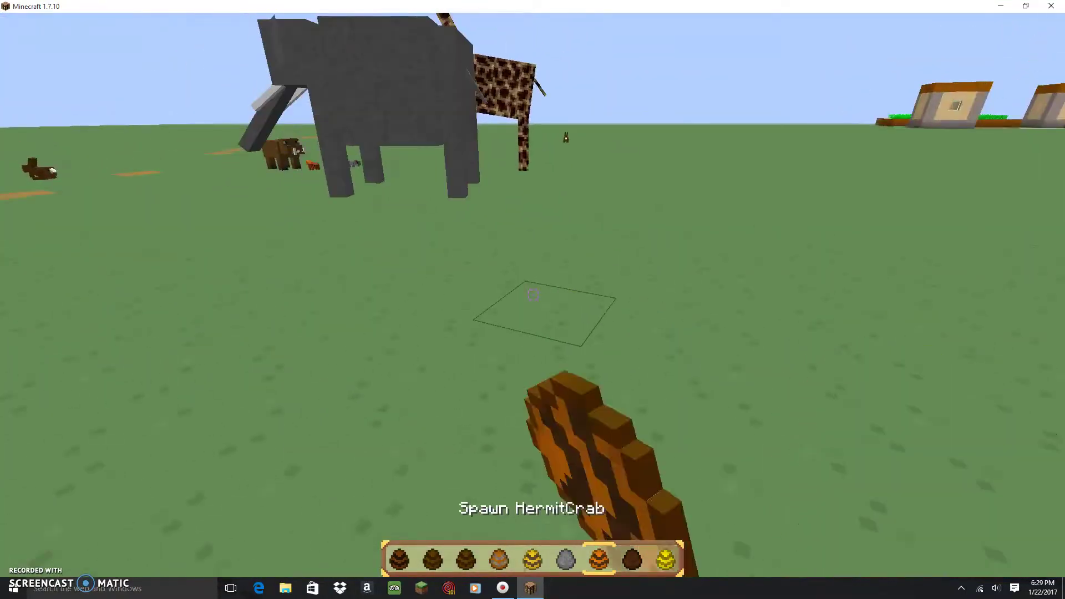
pyautogui.rightClick(533, 295)
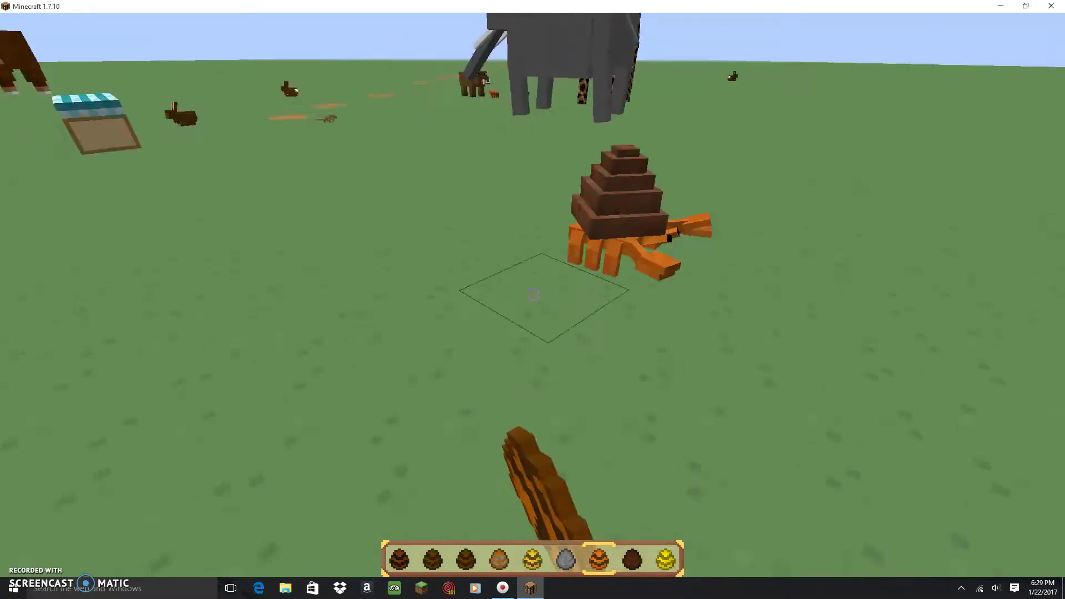
pyautogui.click(532, 300)
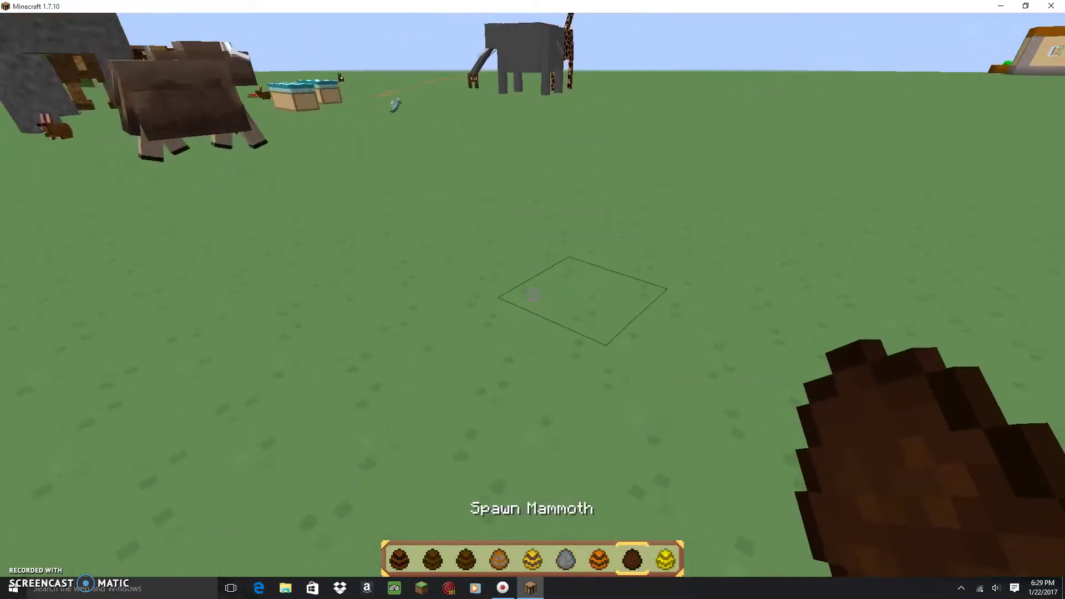
# Spawn a mammoth and an Easter chick, then open the large egg chest.
pyautogui.rightClick(533, 294)
pyautogui.press('s')
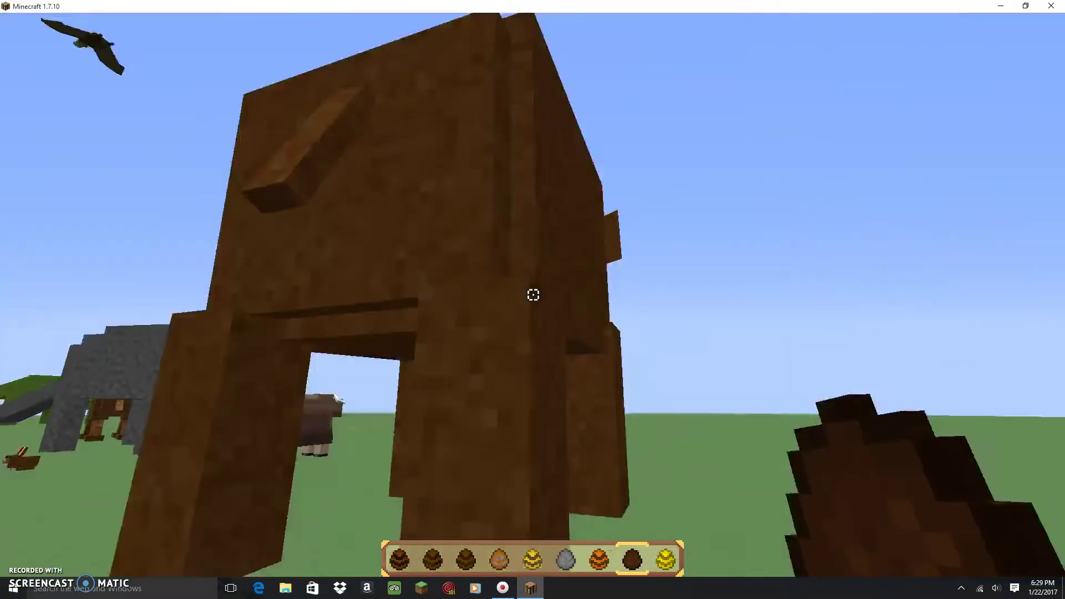
pyautogui.rightClick(533, 295)
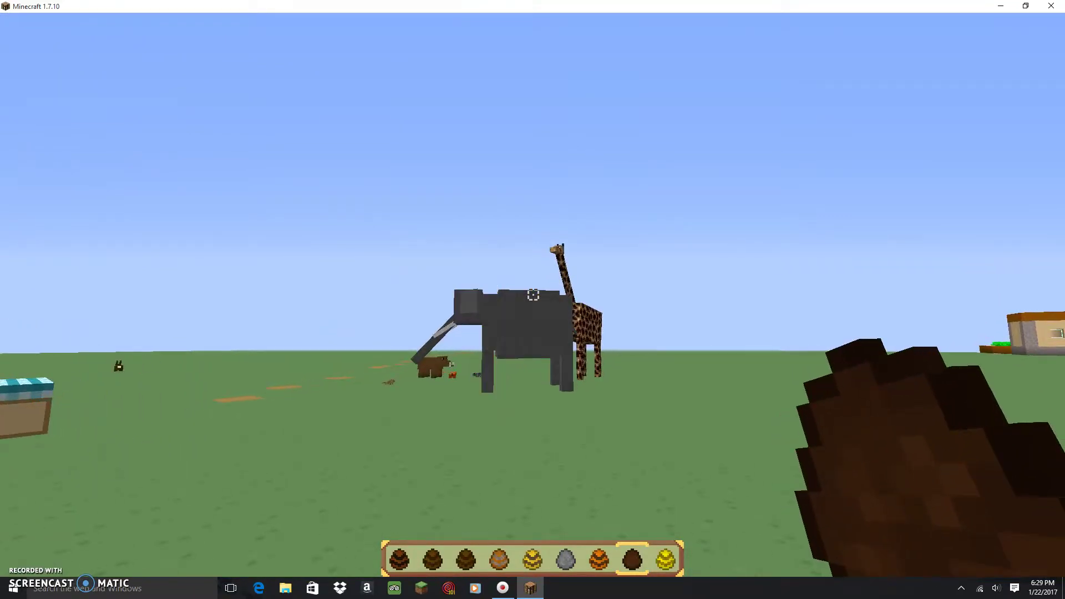
pyautogui.scroll(-1, 532, 295)
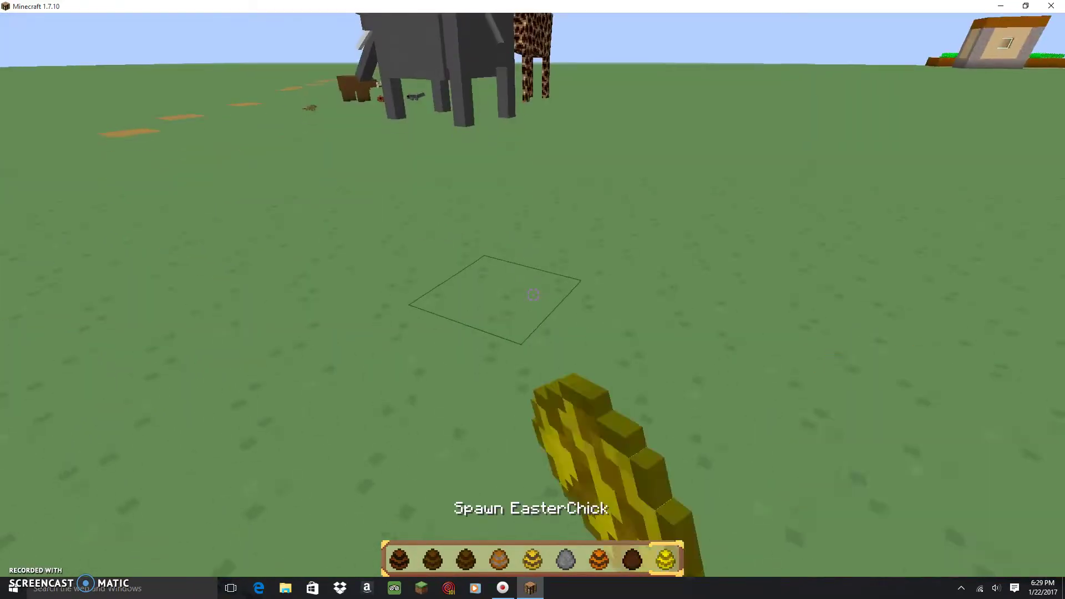
pyautogui.rightClick(533, 295)
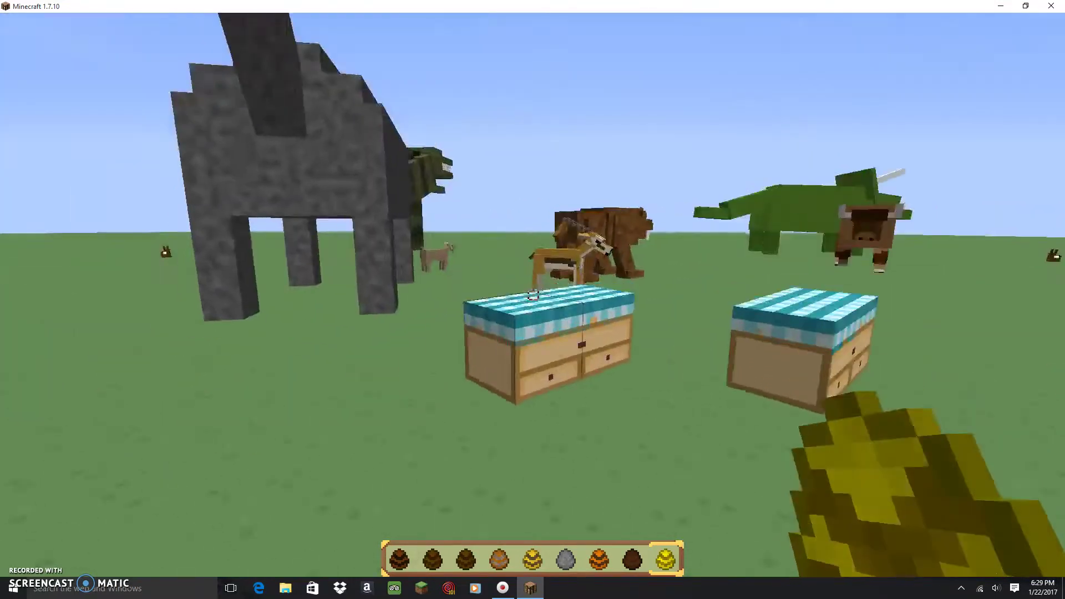
pyautogui.rightClick(533, 294)
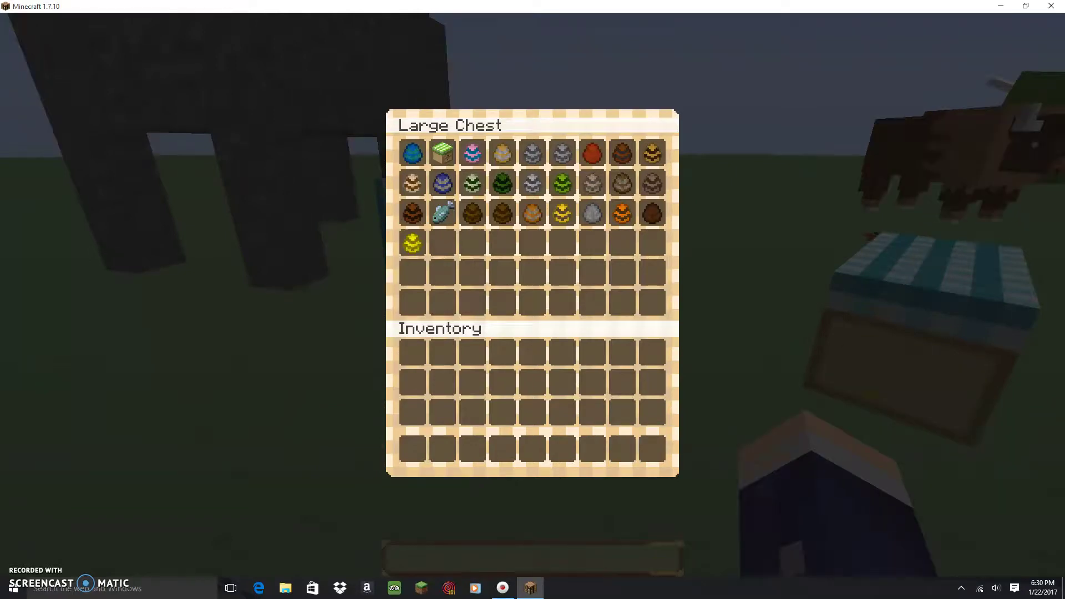
# Move the Deer, Vulture and three other eggs from the second chest into the hotbar.
pyautogui.press('Escape')
pyautogui.rightClick(533, 300)
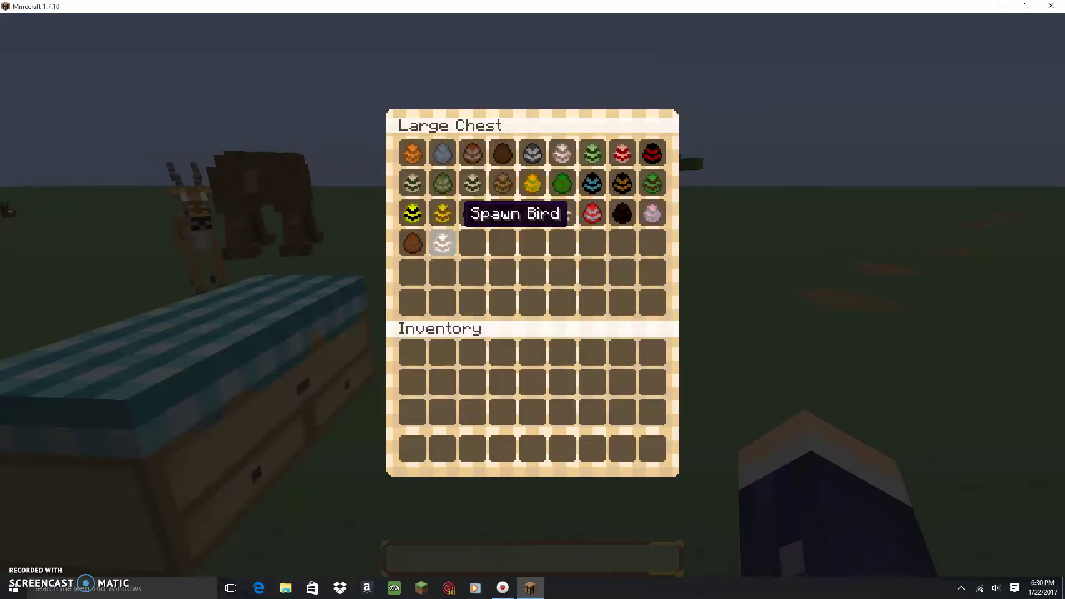
pyautogui.keyDown('shift'); pyautogui.click(418, 235); pyautogui.keyUp('shift')
pyautogui.keyDown('shift'); pyautogui.click(414, 214); pyautogui.keyUp('shift')
pyautogui.keyDown('shift'); pyautogui.click(472, 214); pyautogui.keyUp('shift')
pyautogui.keyDown('shift'); pyautogui.click(503, 214); pyautogui.keyUp('shift')
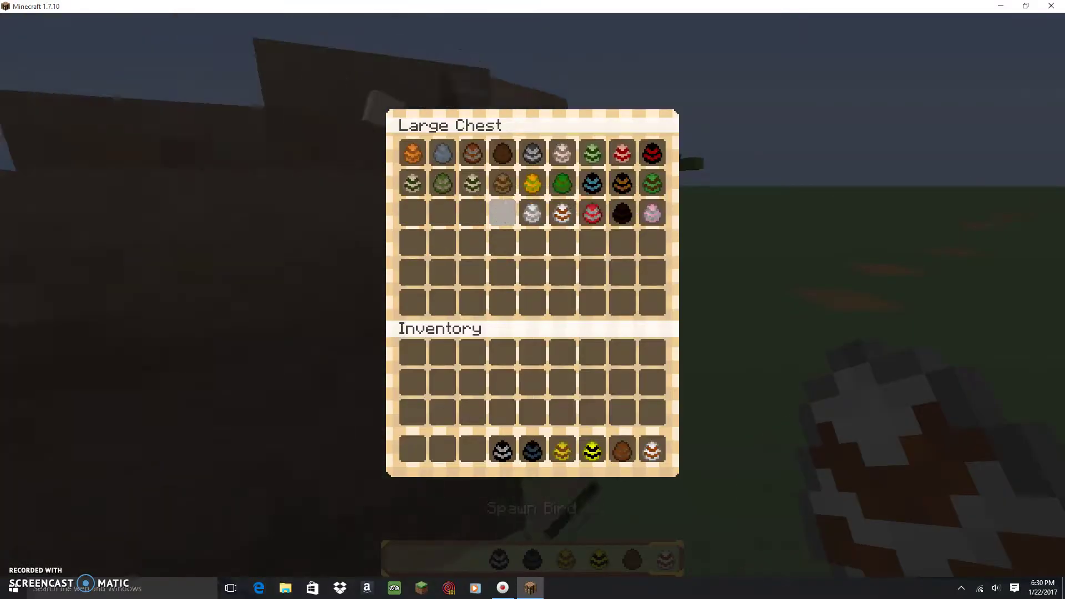
pyautogui.keyDown('shift'); pyautogui.click(554, 212); pyautogui.keyUp('shift')
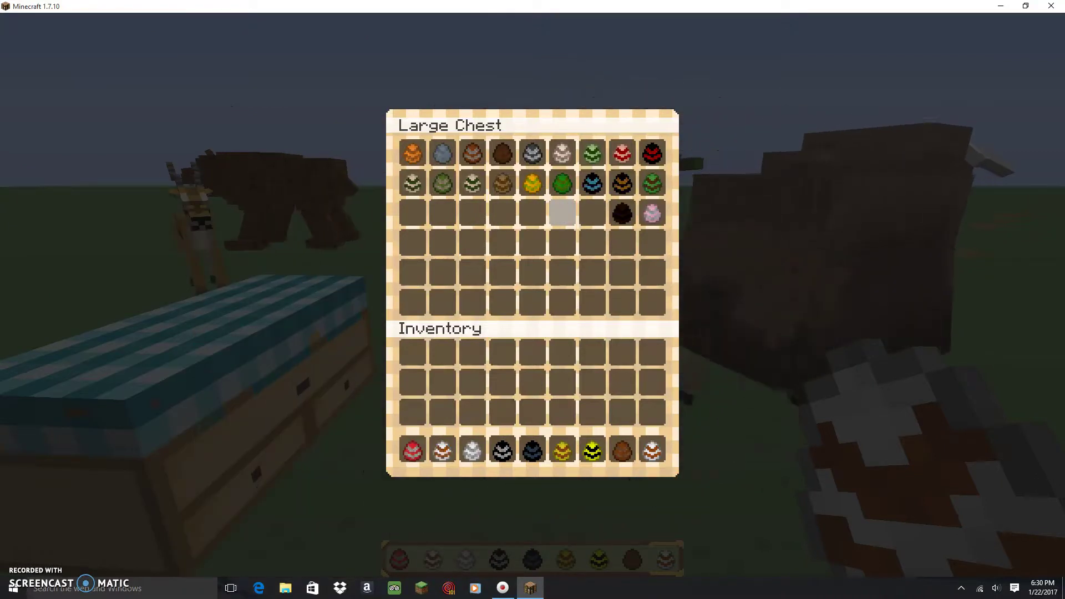
pyautogui.press('Escape')
pyautogui.scroll(-1, 533, 300)
pyautogui.scroll(-1, 533, 300)
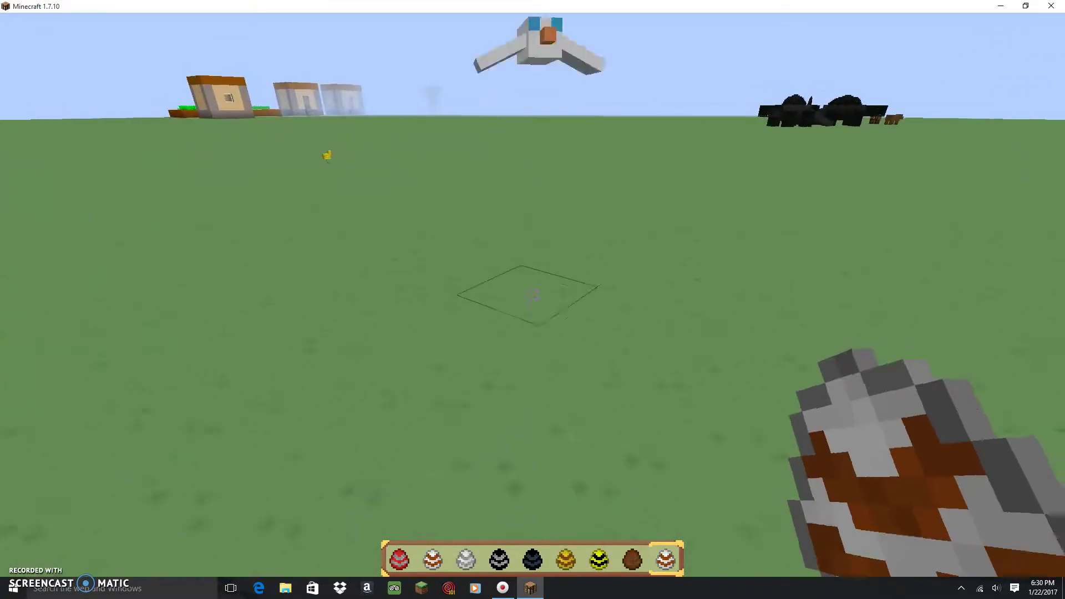
# Spawn two birds, a deer and a bee on the grass.
pyautogui.rightClick(533, 295)
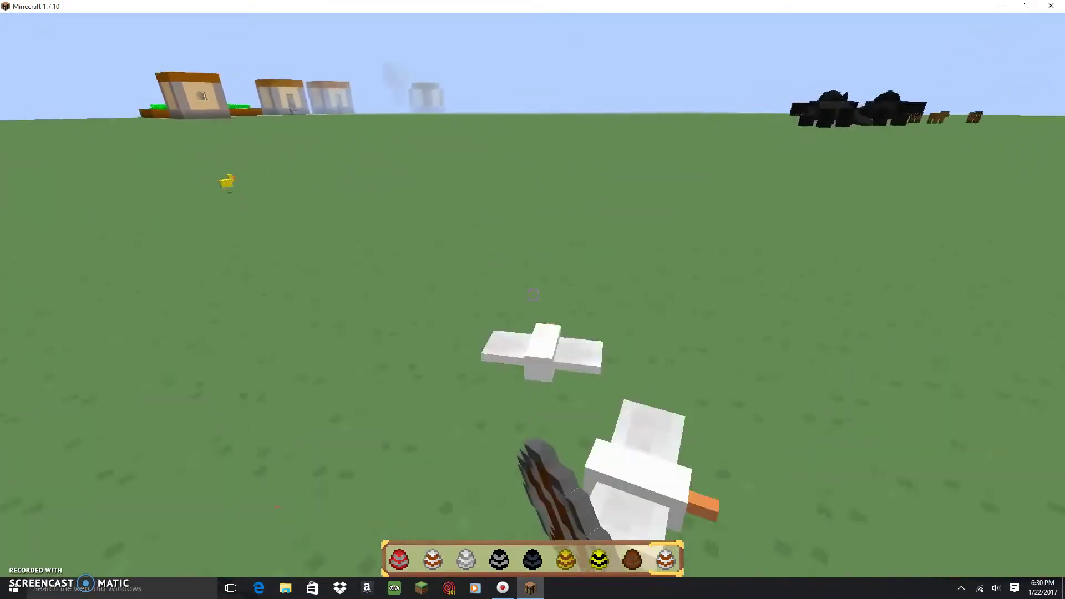
pyautogui.rightClick(533, 296)
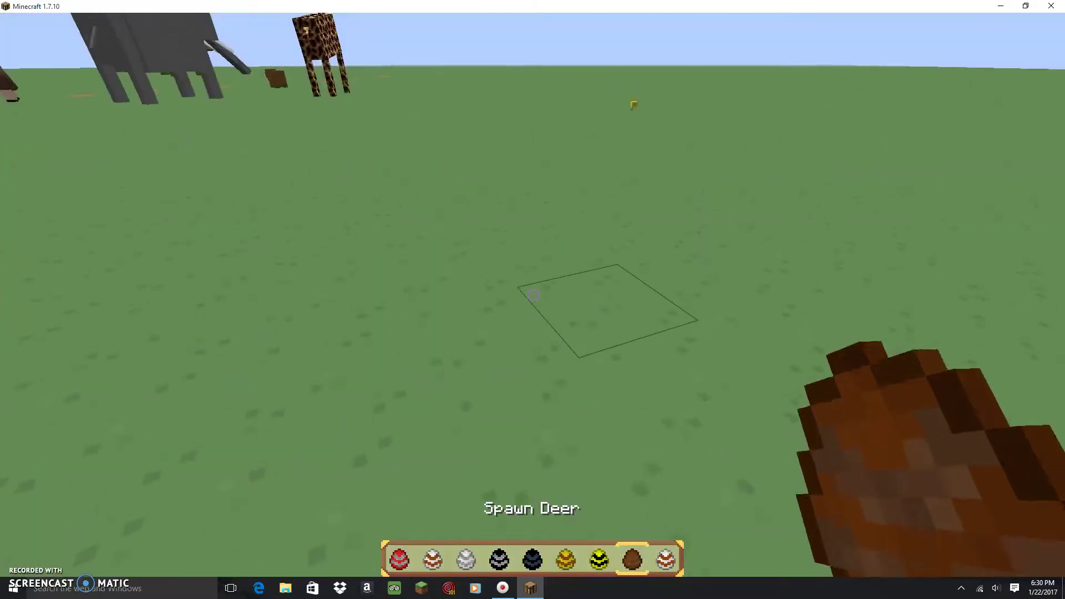
pyautogui.rightClick(533, 295)
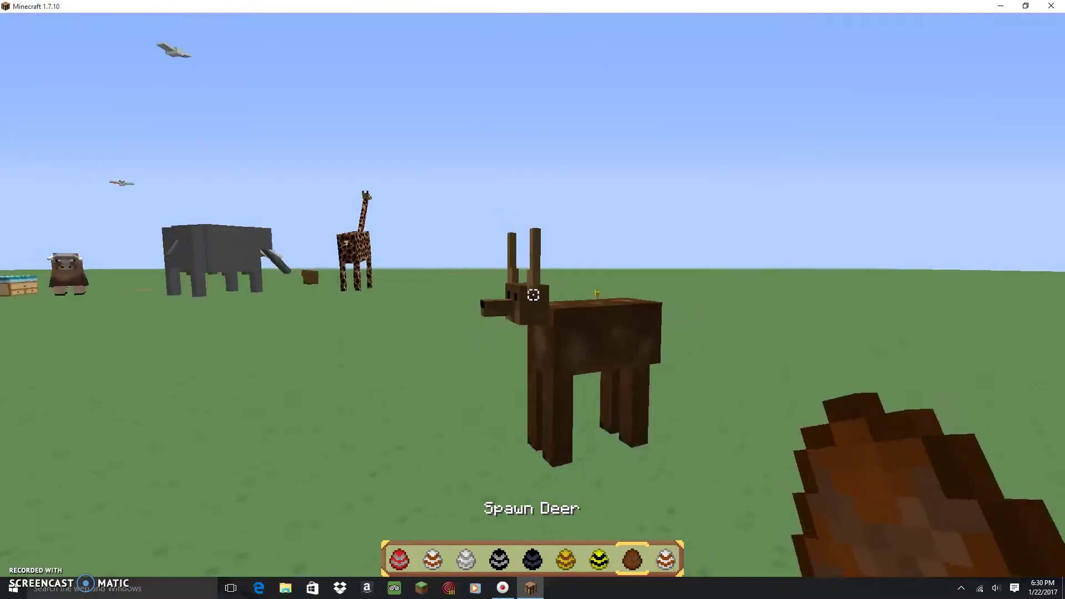
pyautogui.scroll(1, 533, 295)
pyautogui.rightClick(532, 295)
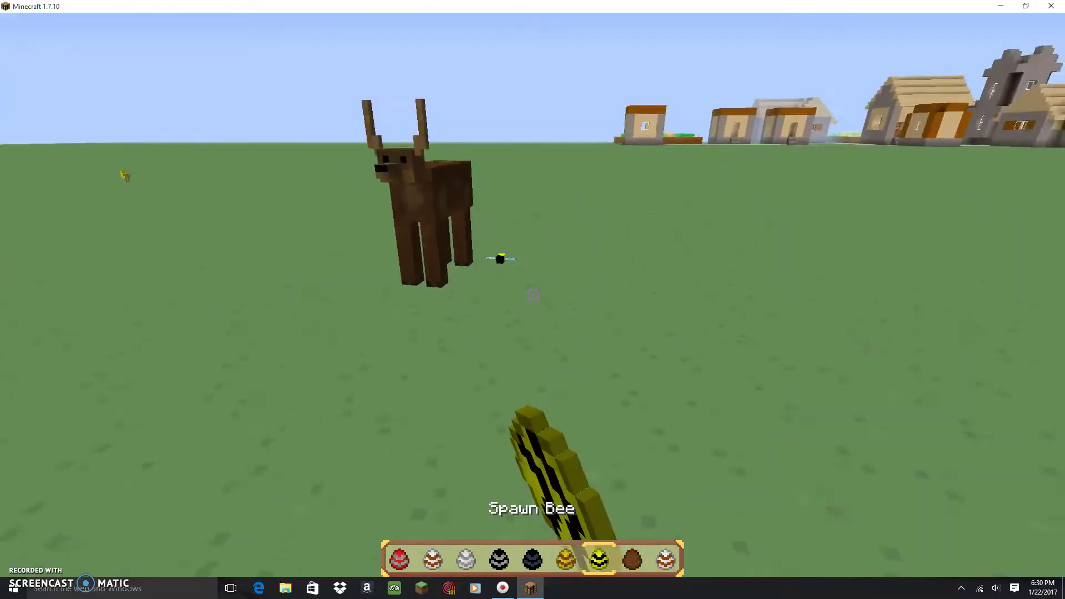
pyautogui.scroll(1, 533, 296)
# Spawn several Easter Bunnies around the area.
pyautogui.rightClick(532, 296)
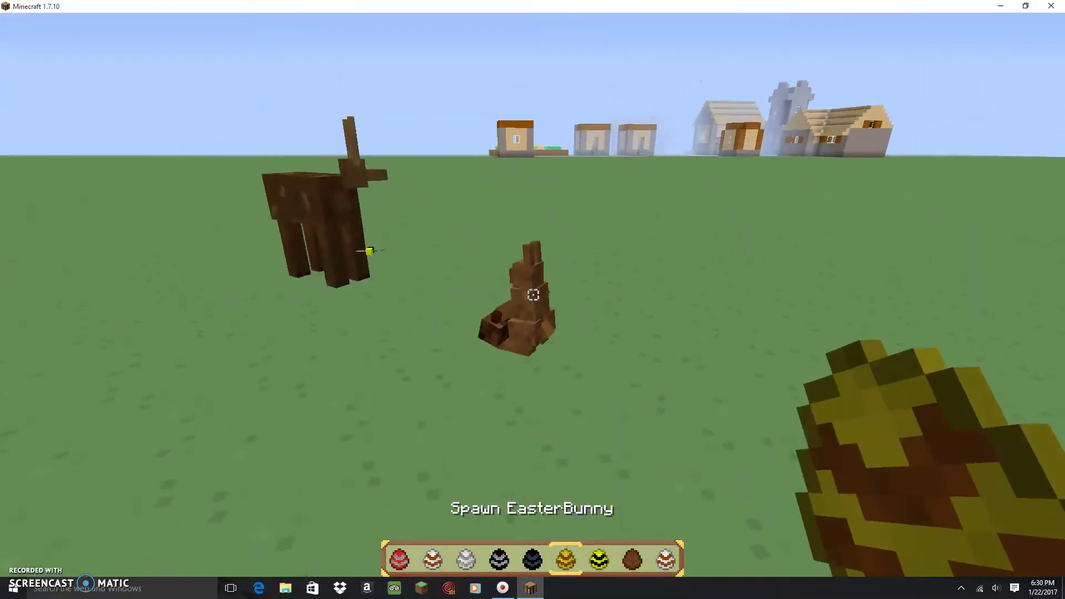
pyautogui.rightClick(533, 296)
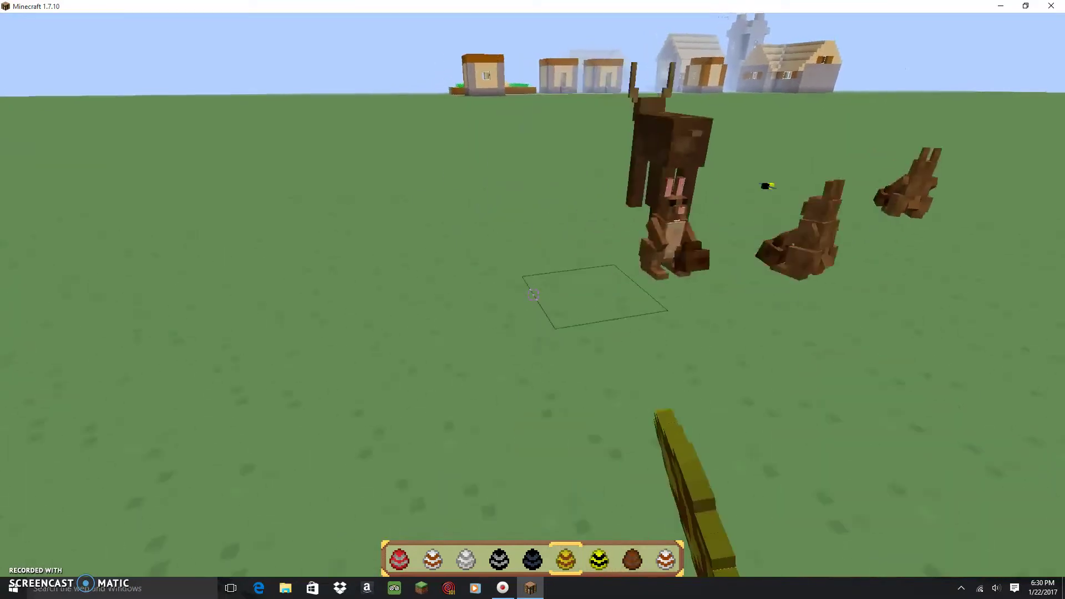
pyautogui.rightClick(533, 296)
pyautogui.rightClick(533, 295)
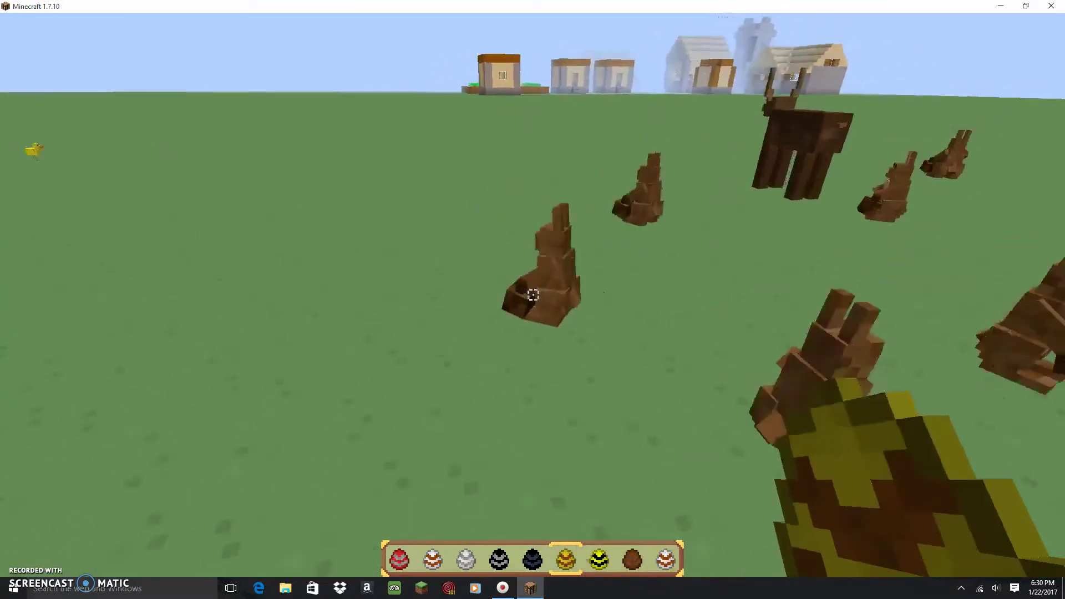
pyautogui.scroll(1, 533, 296)
# Spawn a narwhal and walk up to the narwhal and penguin.
pyautogui.rightClick(532, 296)
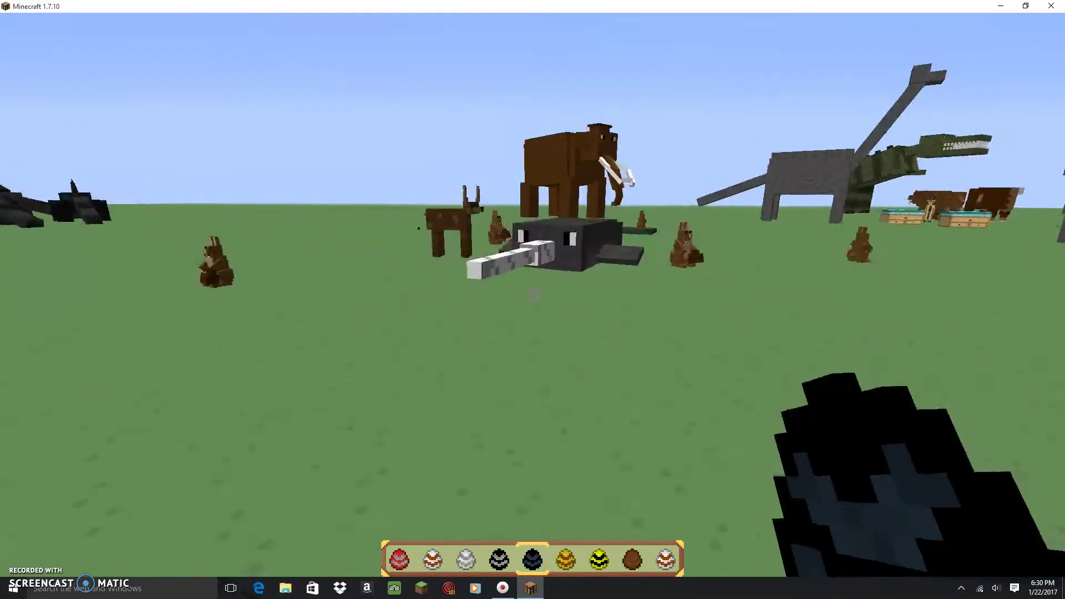
pyautogui.press('w')
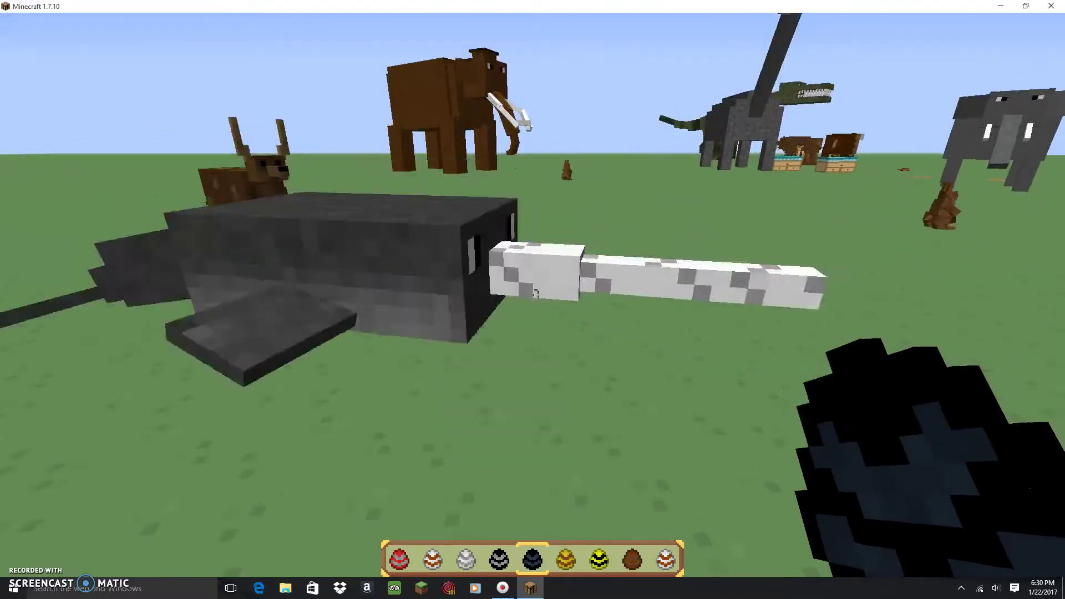
pyautogui.scroll(1, 532, 299)
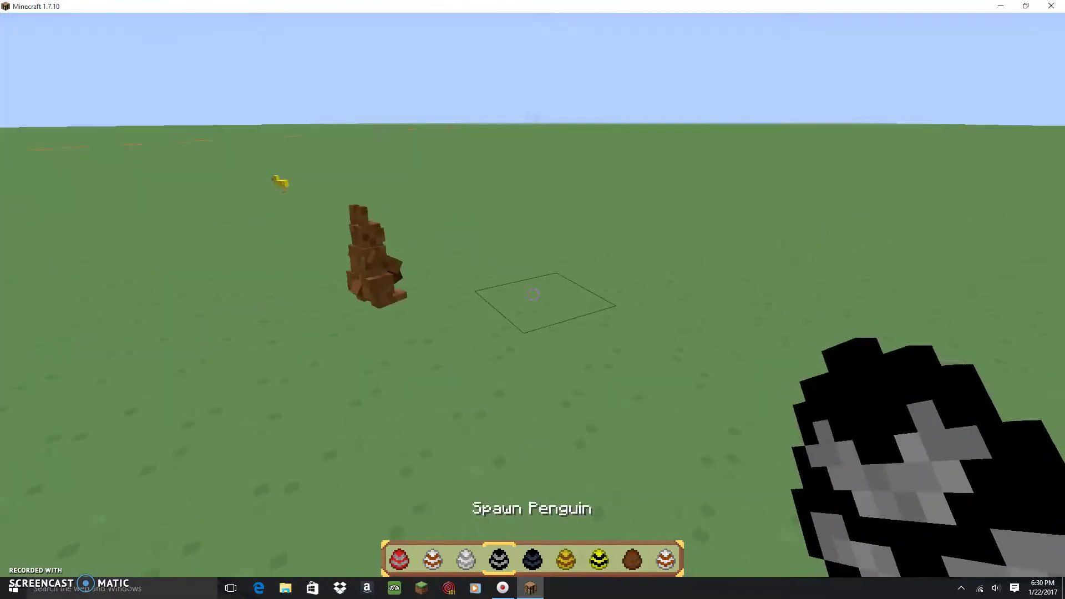
pyautogui.press('w')
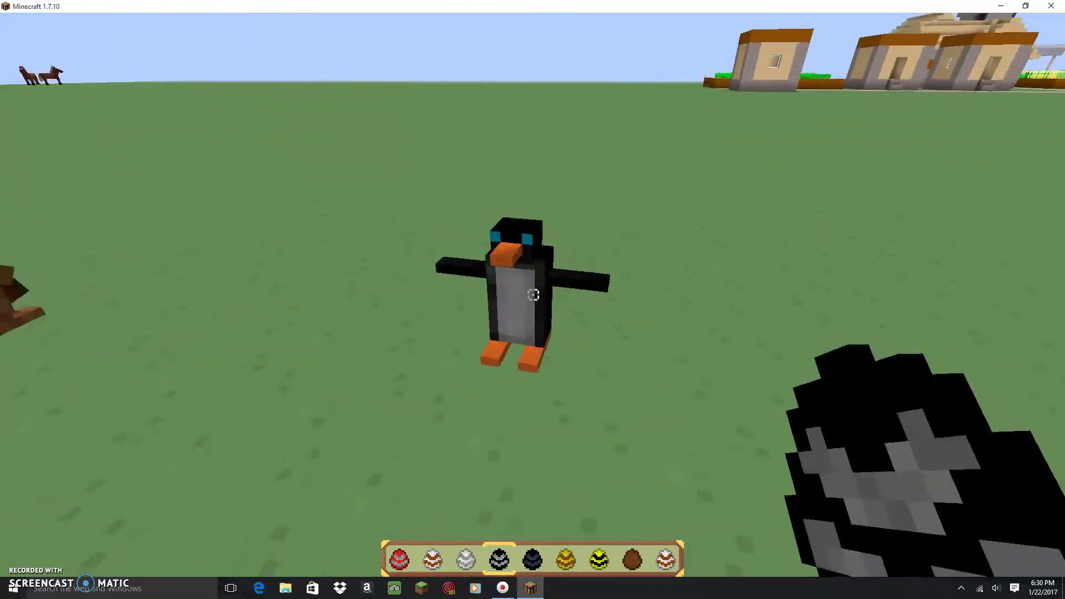
pyautogui.scroll(1, 532, 300)
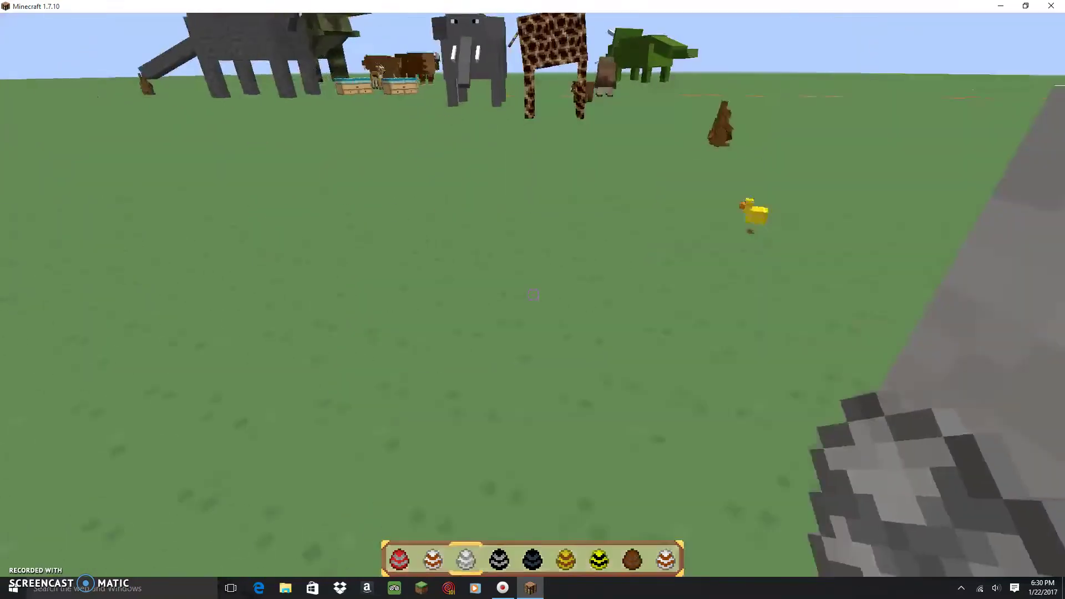
pyautogui.scroll(1, 533, 300)
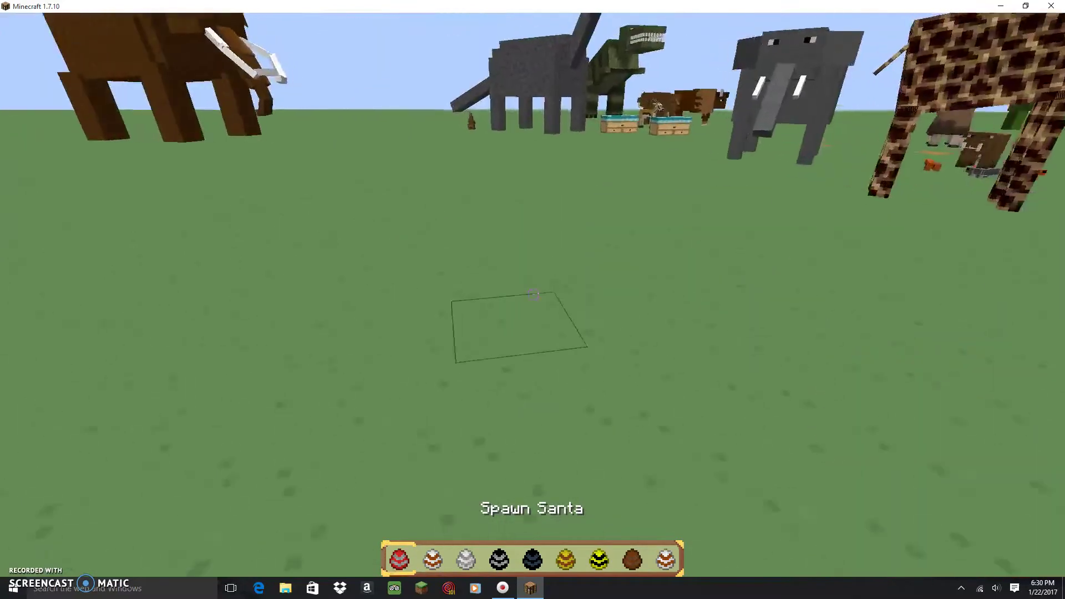
# Spawn Santa's reindeer sleigh, climb aboard, then dismount with Shift.
pyautogui.rightClick(533, 296)
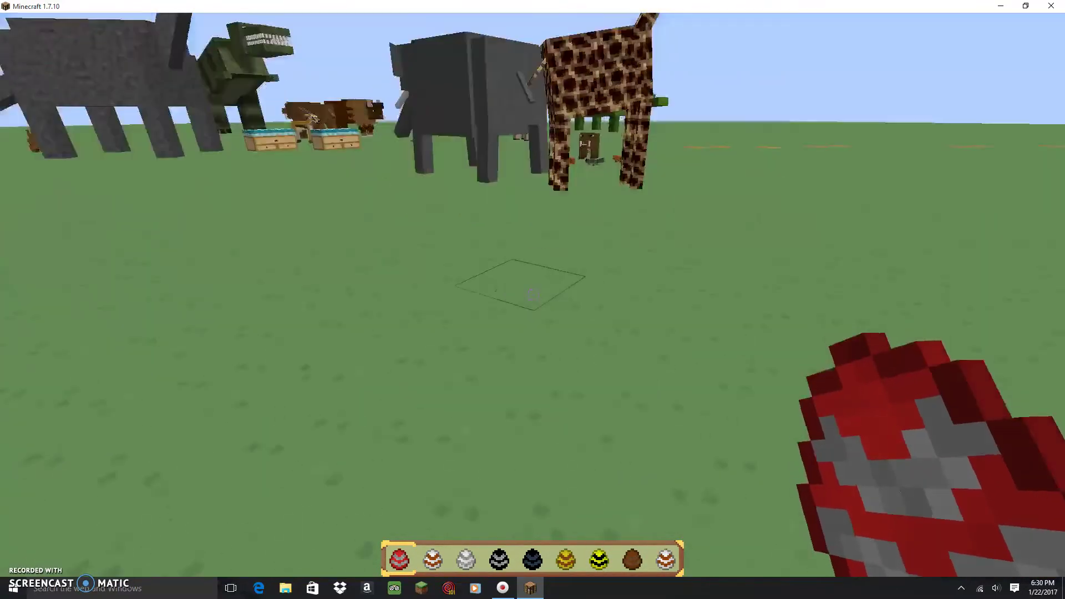
pyautogui.rightClick(532, 295)
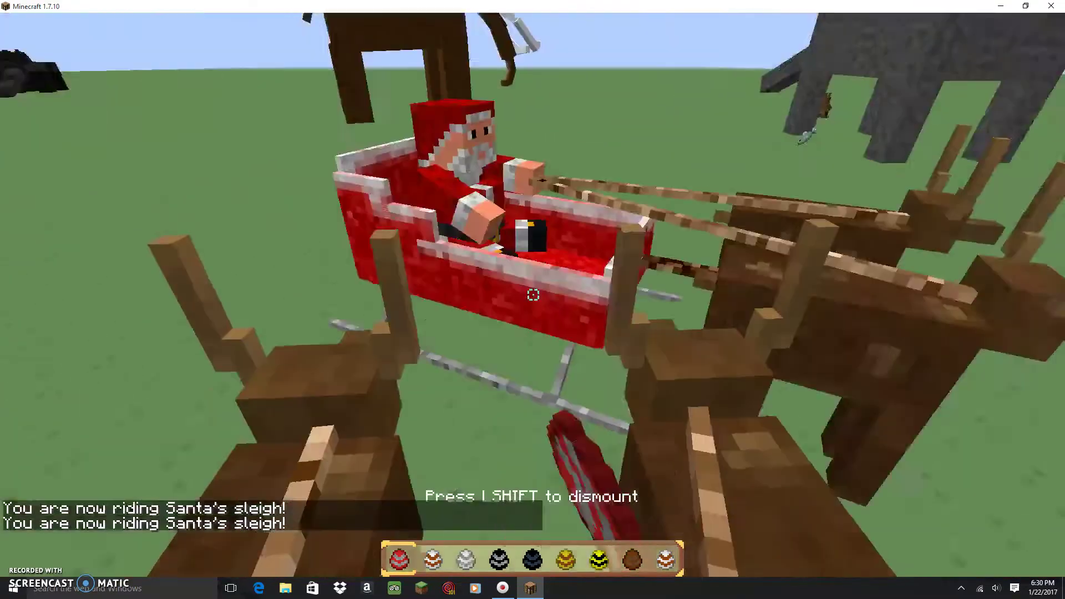
pyautogui.rightClick(533, 295)
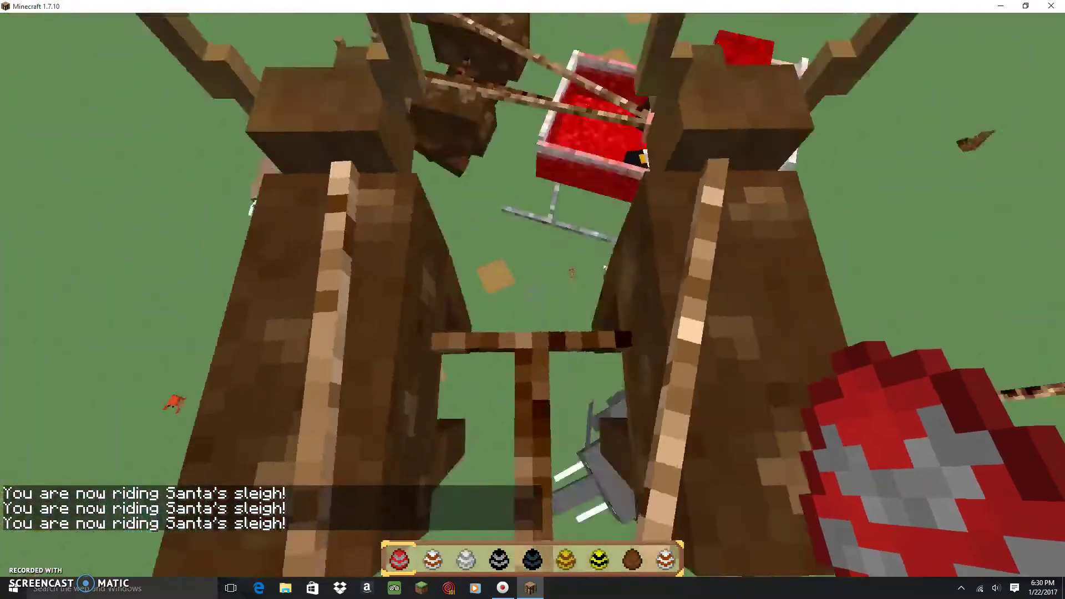
pyautogui.press('shift')
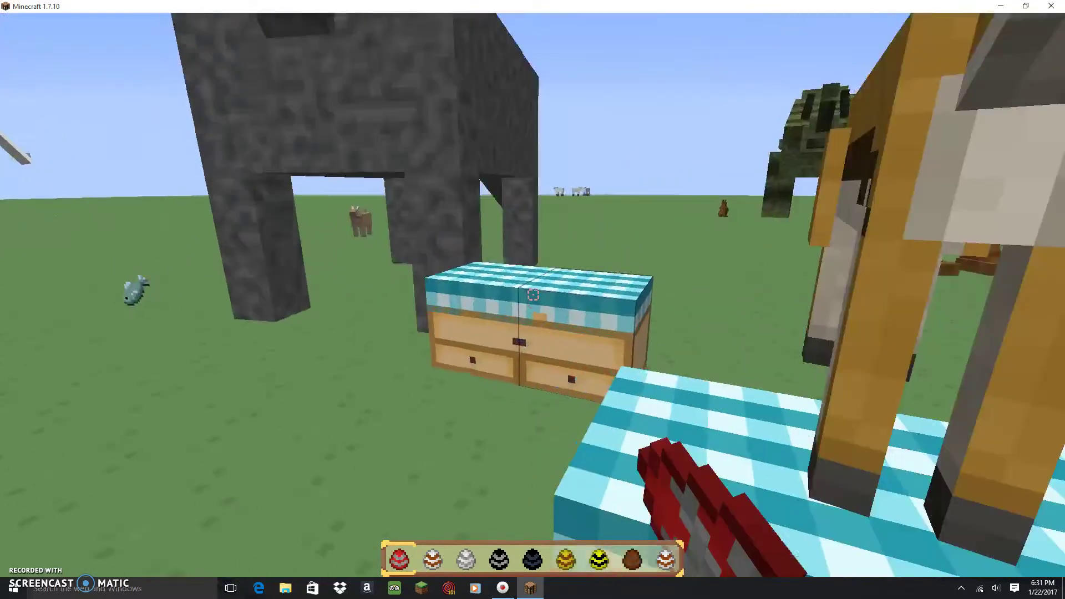
# Stash the used spawn eggs in the first chest and take fresh eggs from the second chest.
pyautogui.rightClick(533, 300)
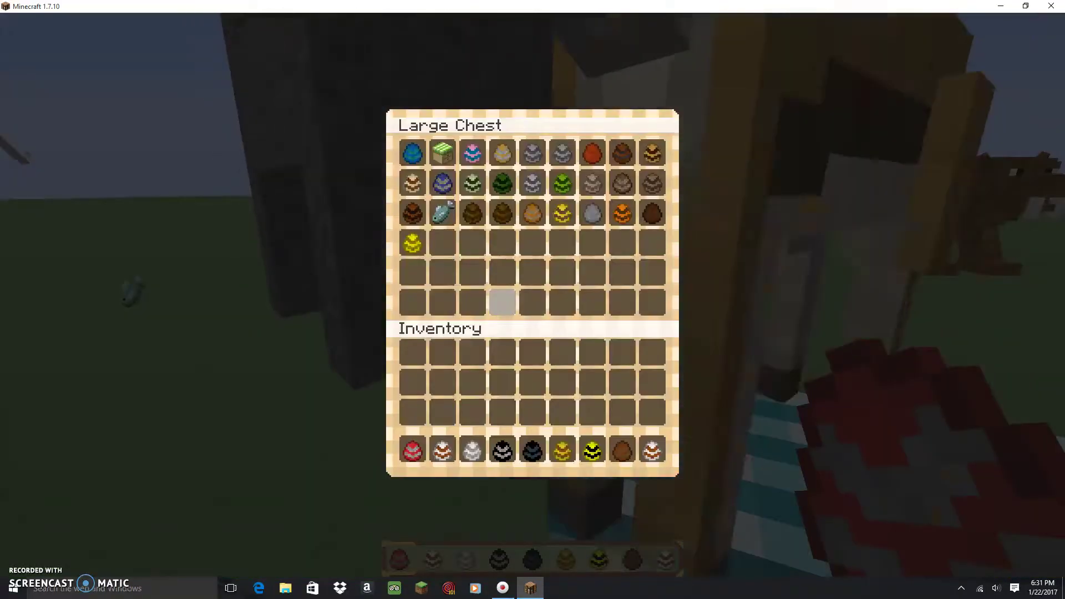
pyautogui.click(412, 450)
pyautogui.click(441, 450)
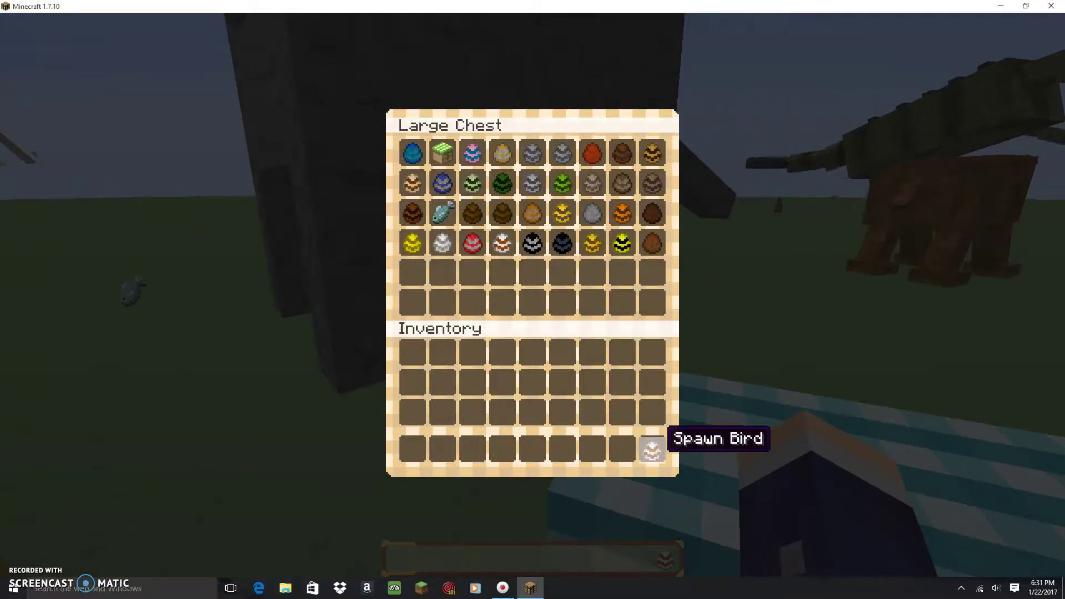
pyautogui.press('Escape')
pyautogui.rightClick(533, 301)
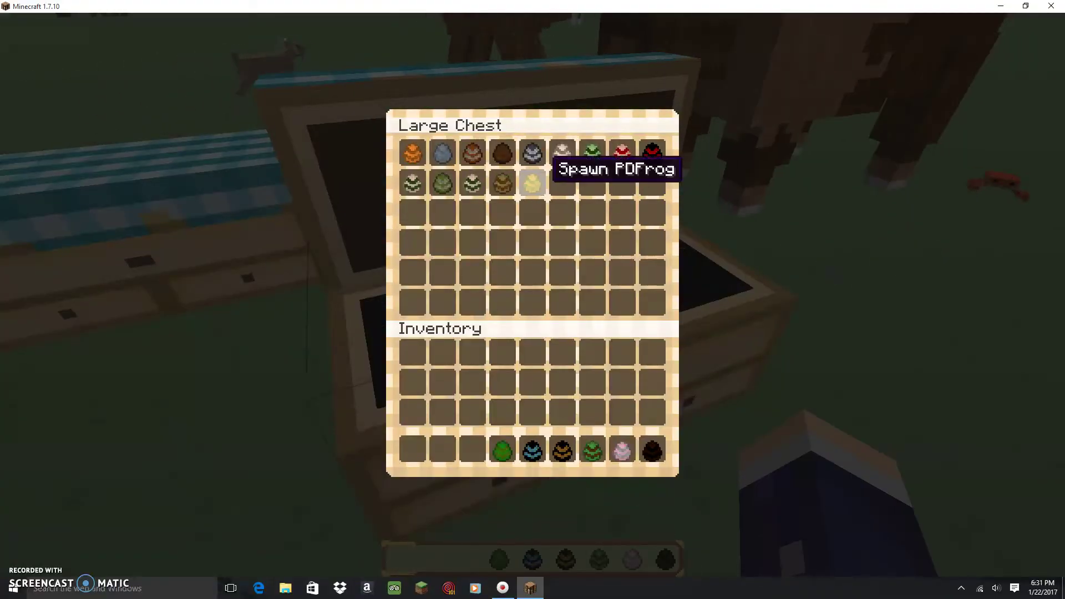
pyautogui.press('Escape')
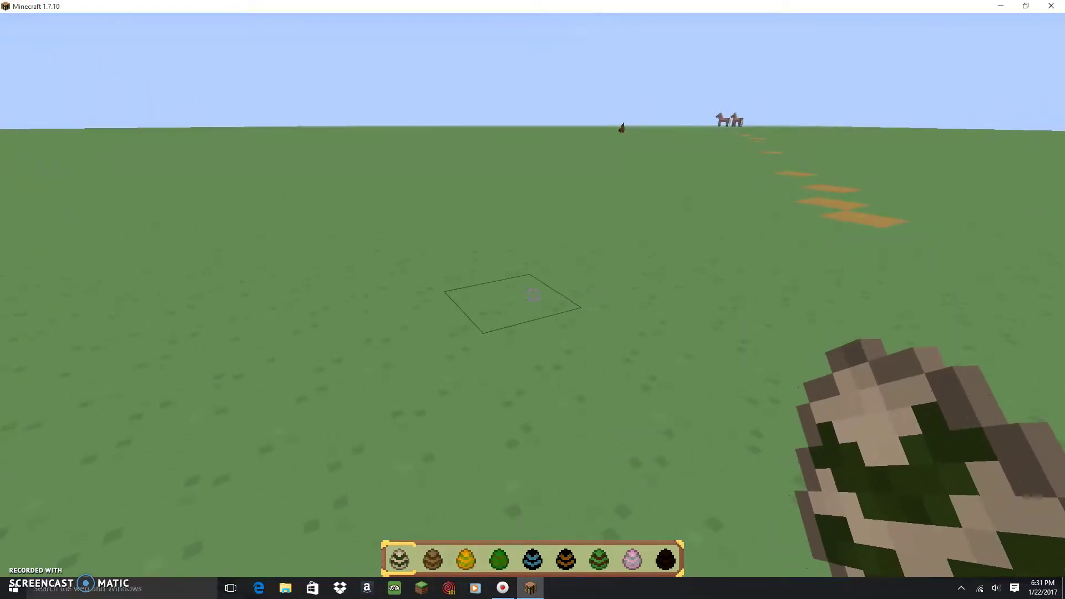
# Spawn a crocodile, lion, PDFrog, frog, fly, firefly, worm and cockroach on the grass.
pyautogui.rightClick(534, 295)
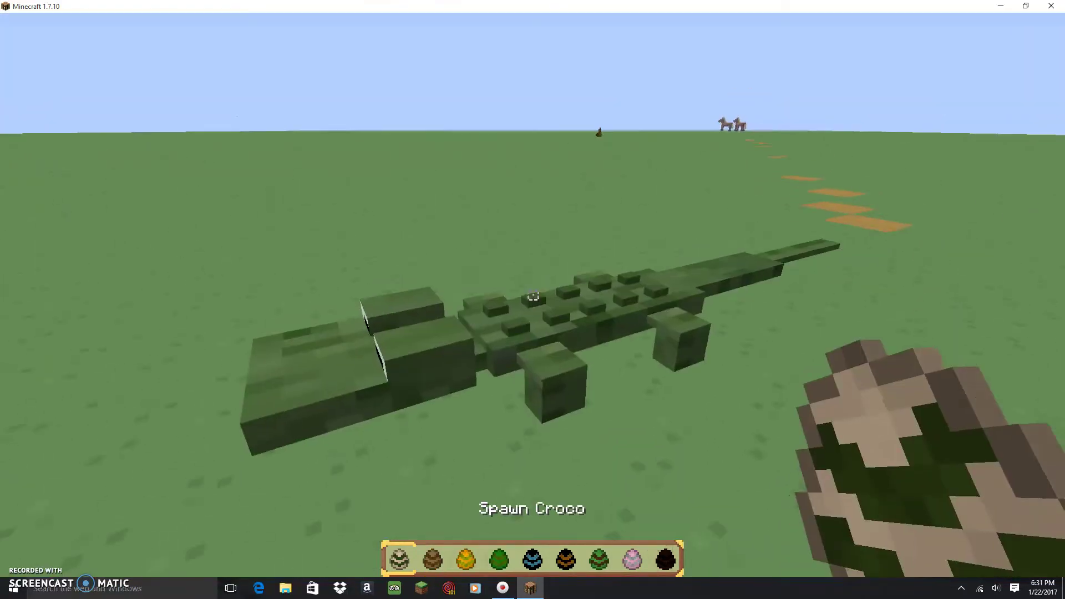
pyautogui.scroll(-1, 532, 296)
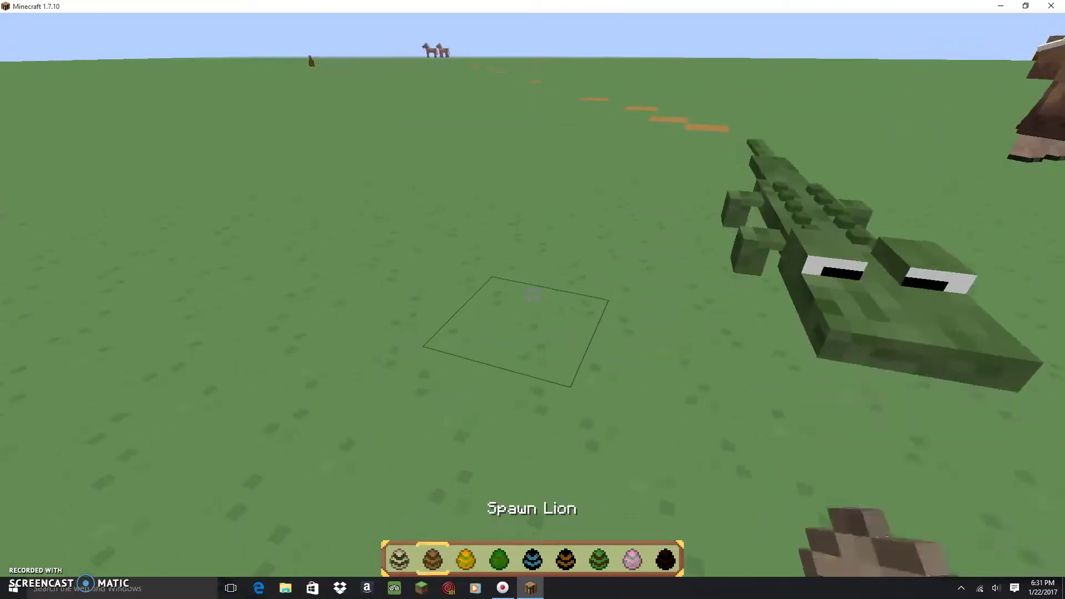
pyautogui.rightClick(533, 295)
pyautogui.scroll(-1, 533, 296)
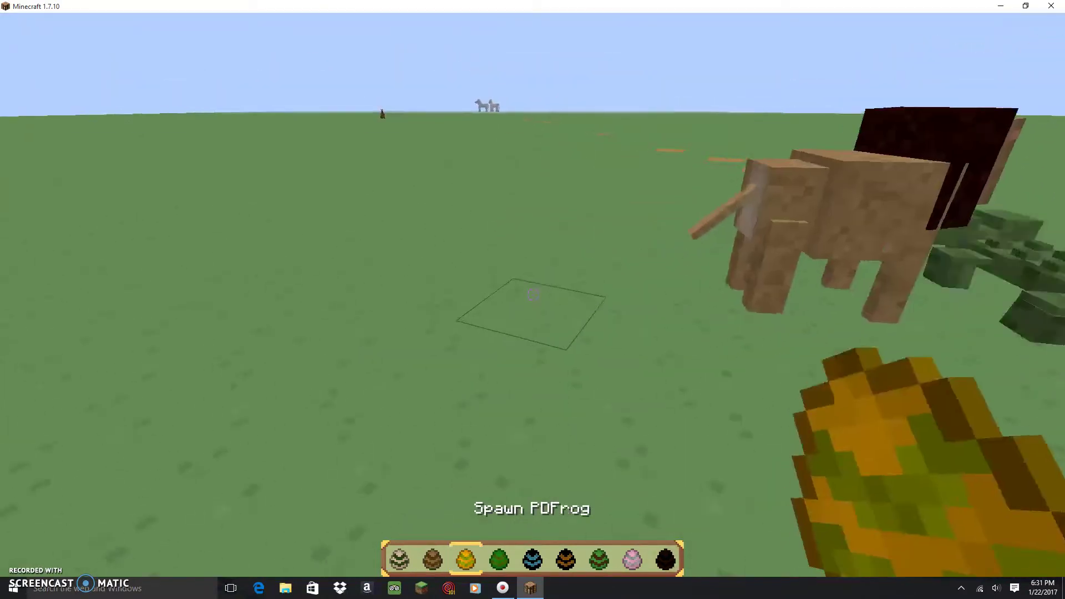
pyautogui.rightClick(533, 296)
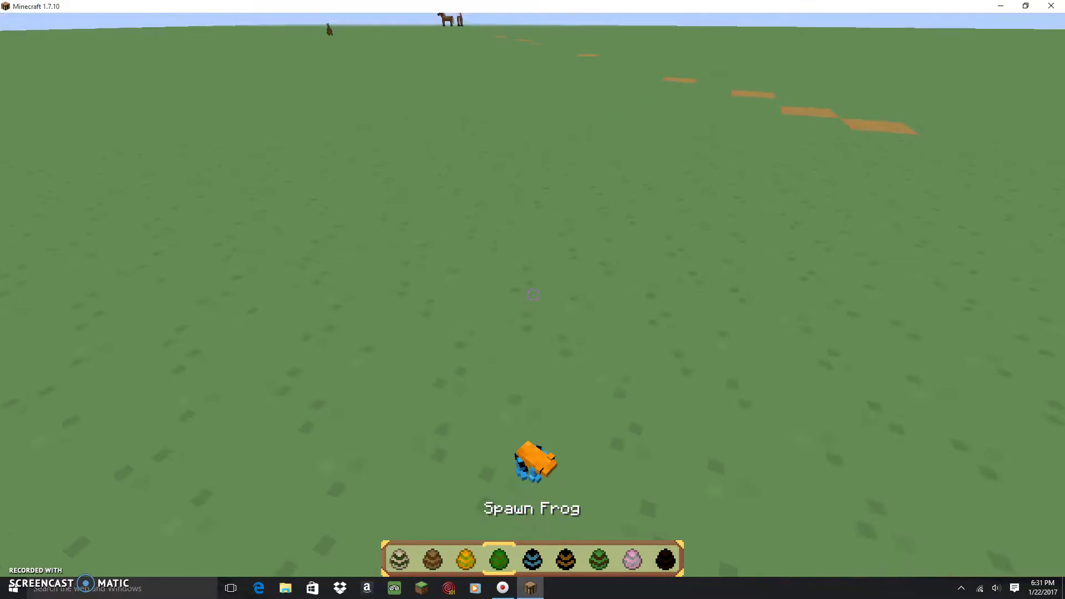
pyautogui.rightClick(533, 295)
pyautogui.scroll(-1, 533, 296)
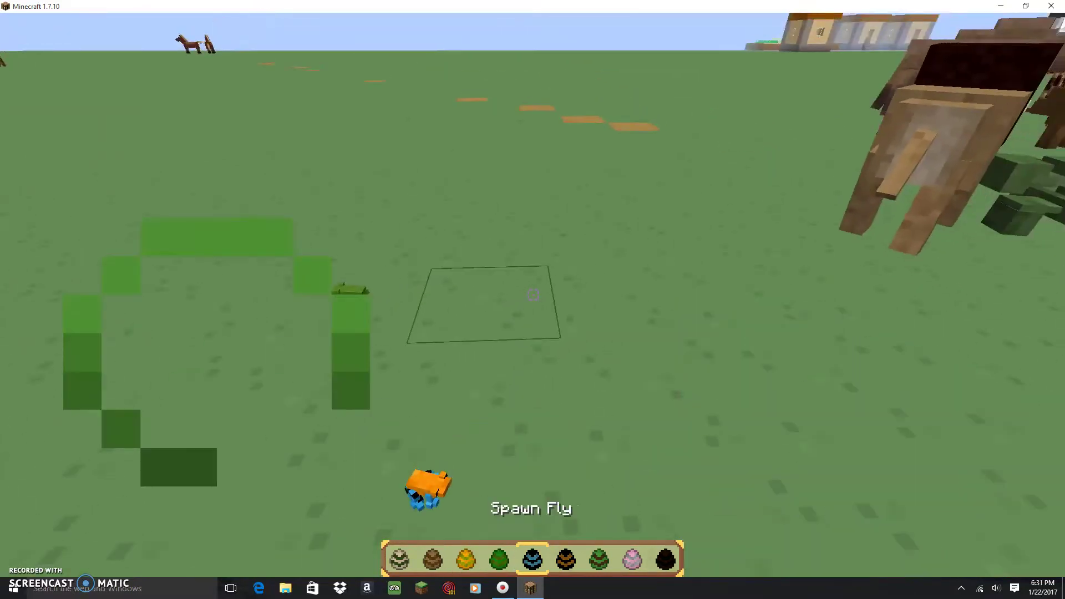
pyautogui.rightClick(533, 296)
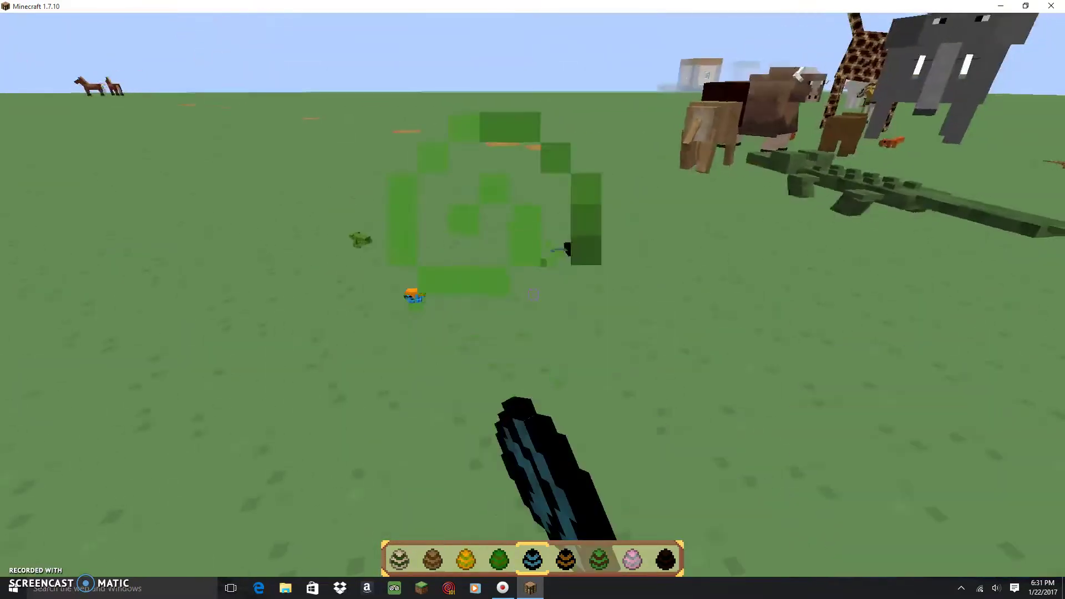
pyautogui.scroll(-1, 534, 295)
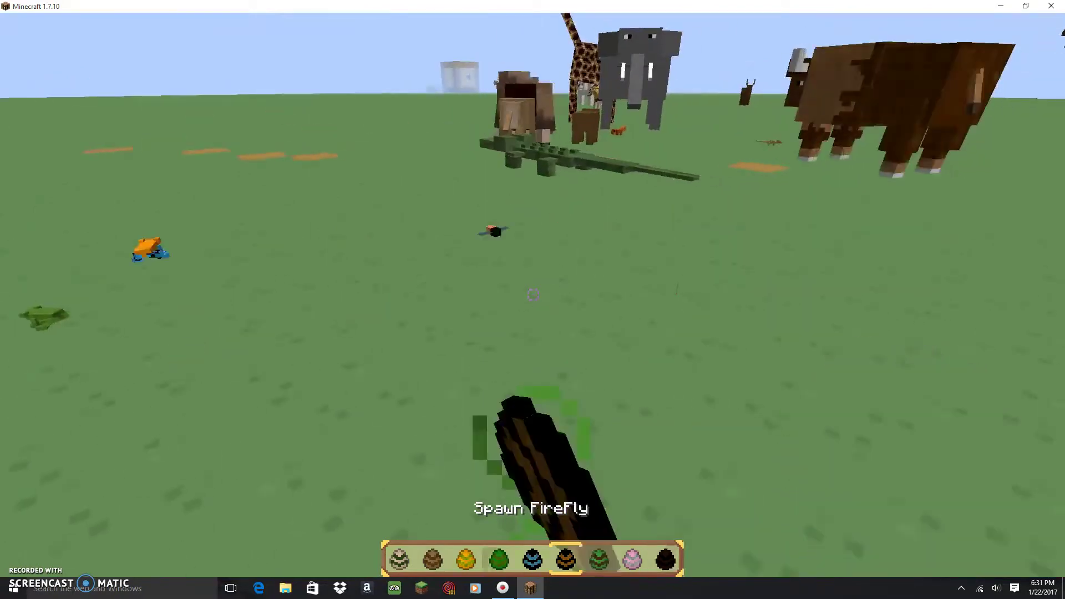
pyautogui.rightClick(533, 296)
pyautogui.scroll(-1, 533, 295)
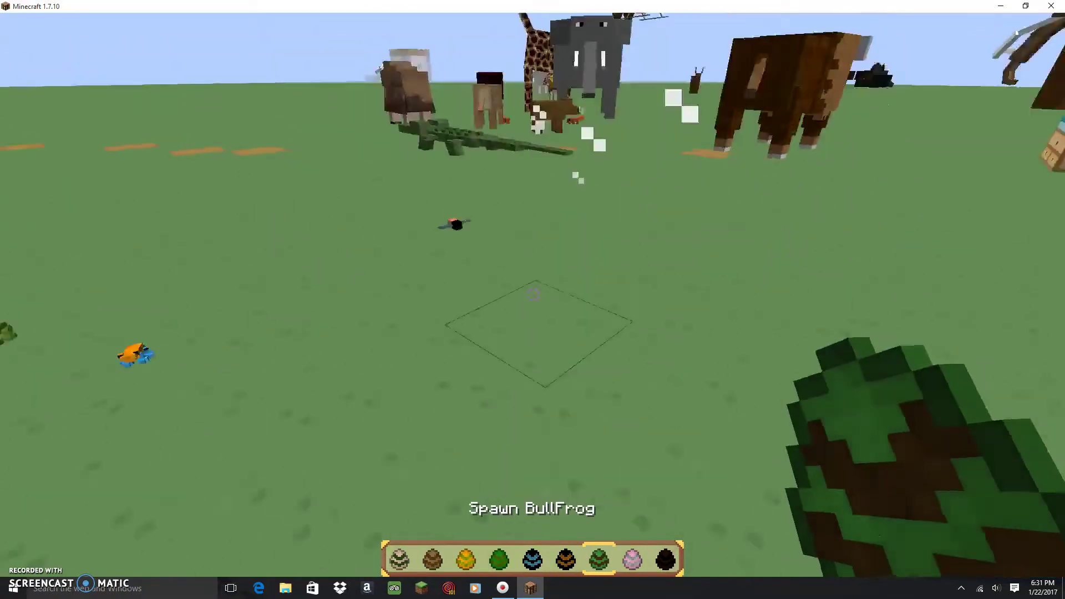
pyautogui.scroll(-1, 534, 295)
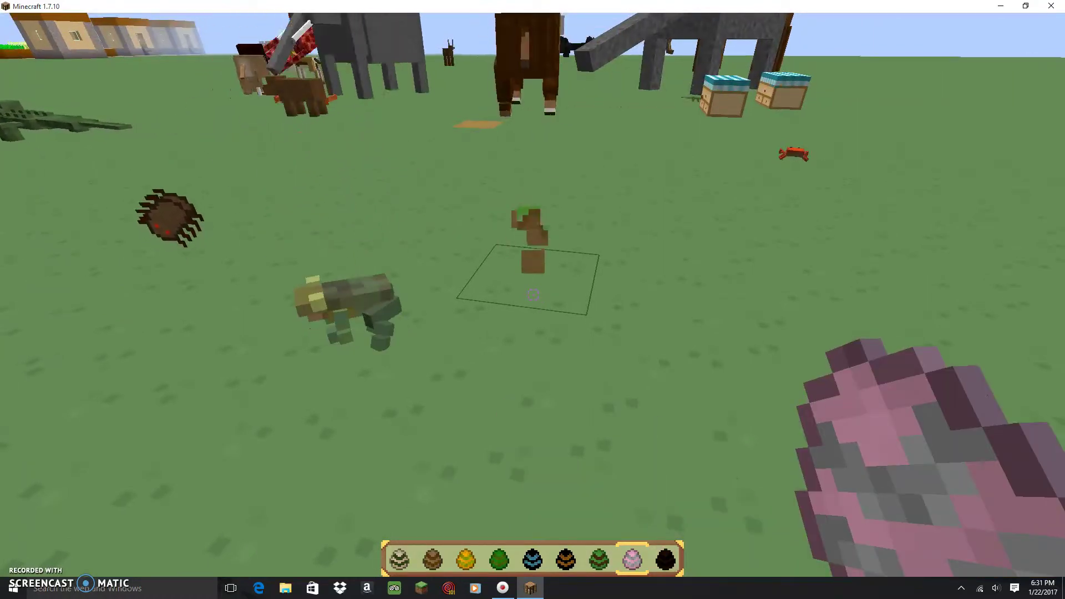
pyautogui.rightClick(533, 296)
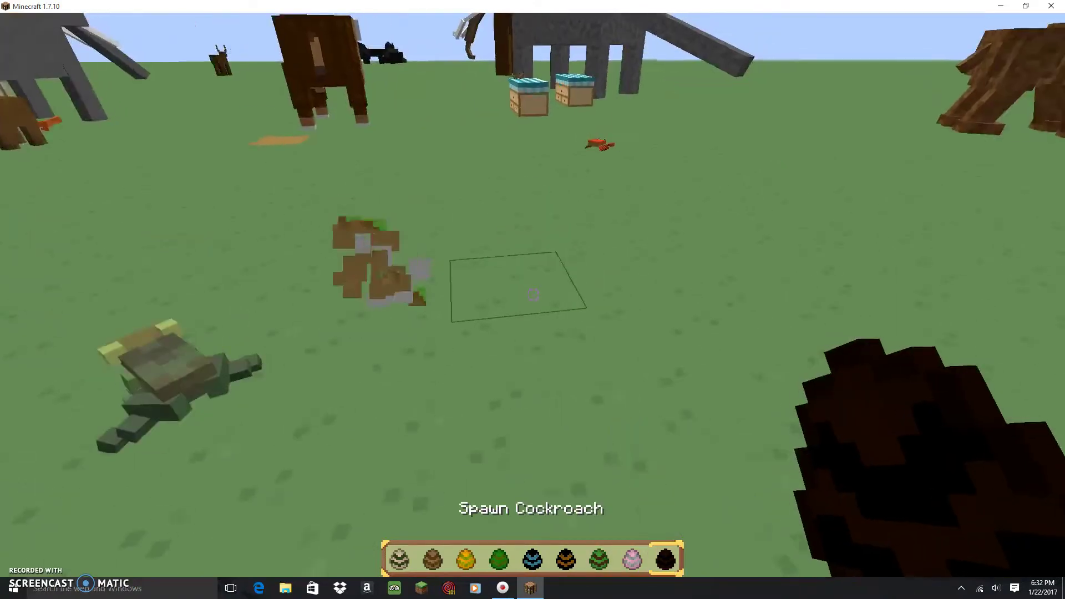
pyautogui.rightClick(532, 296)
# Store the used eggs in one chest and take nine new eggs, like turtle, butterfly and bear, from the other.
pyautogui.press('e')
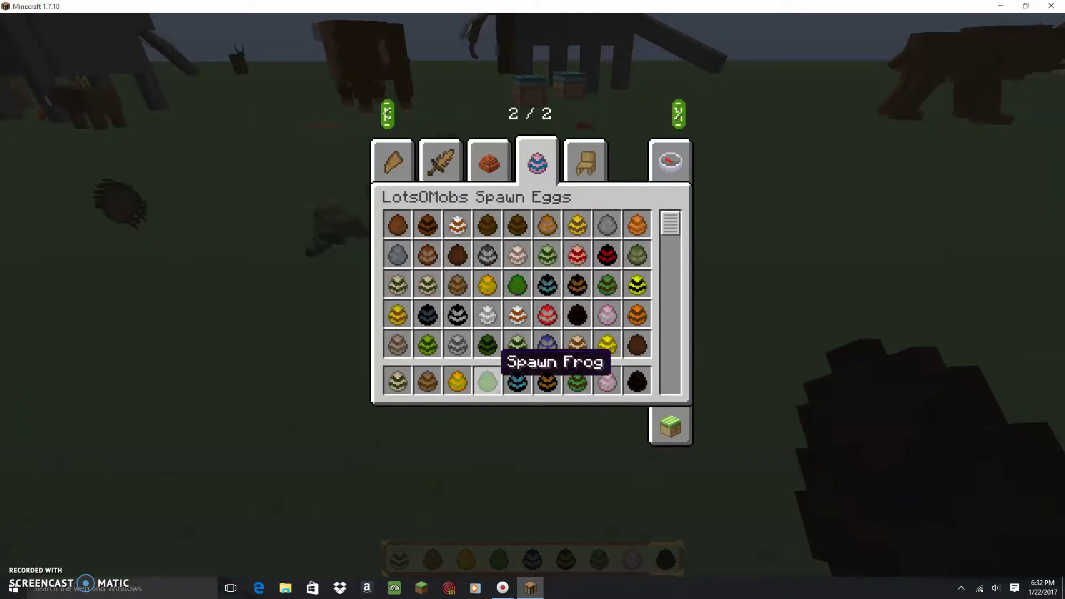
pyautogui.press('e')
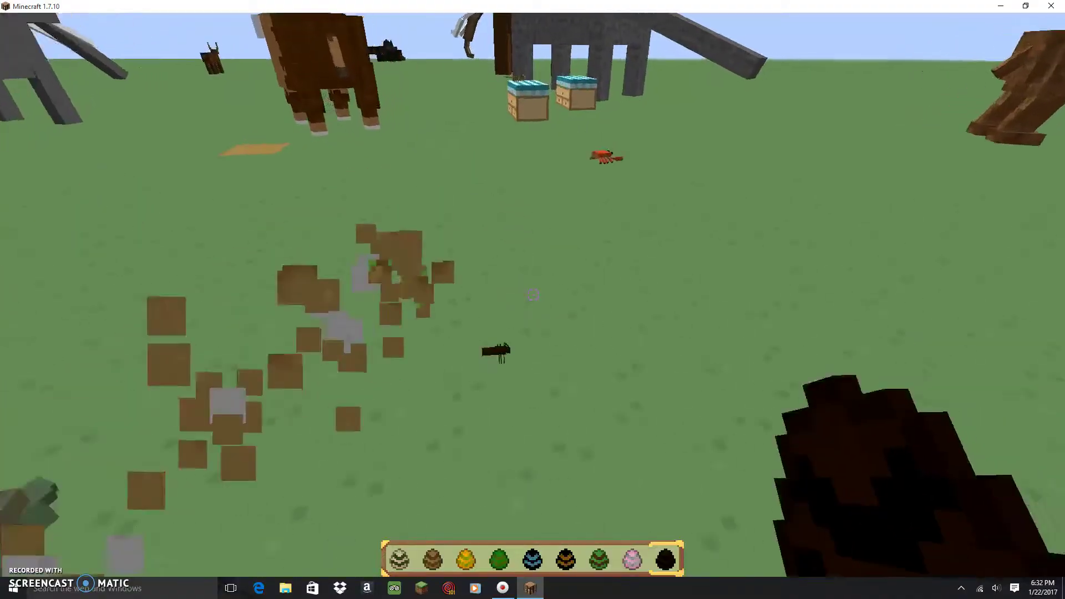
pyautogui.press('w')
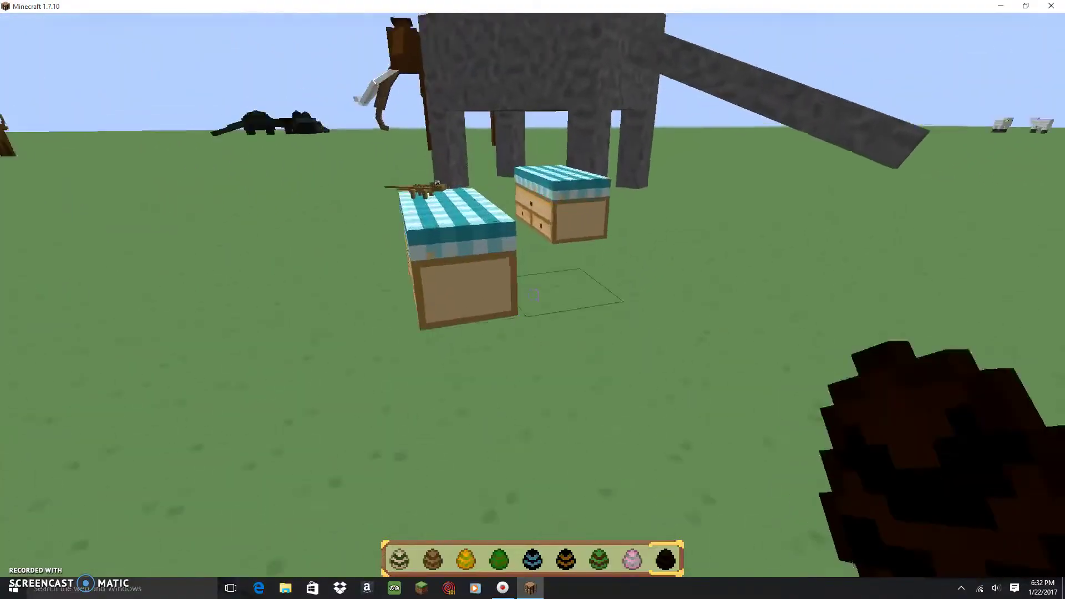
pyautogui.rightClick(533, 300)
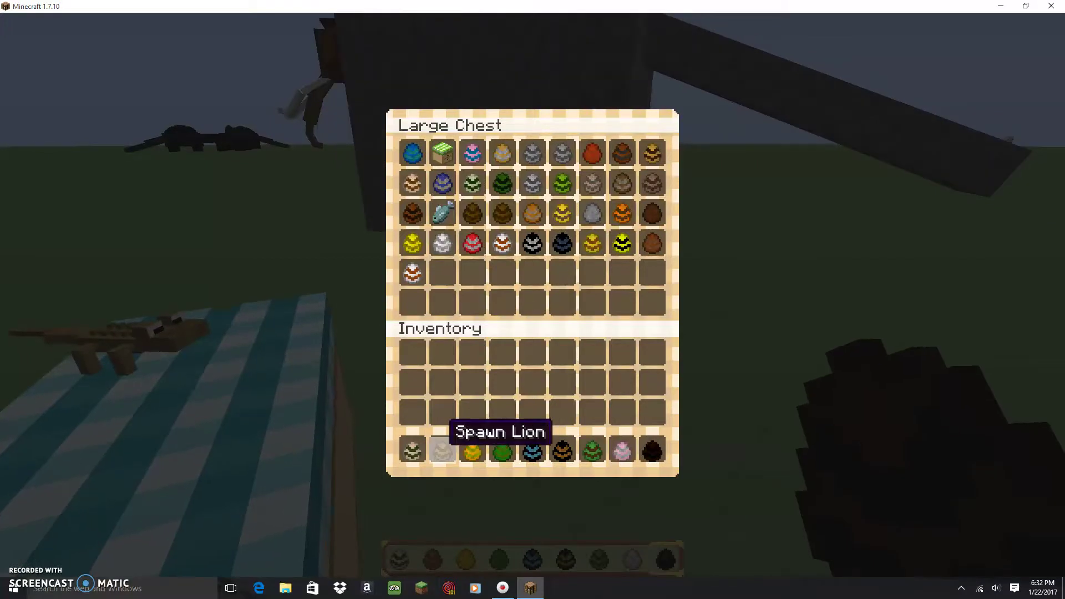
pyautogui.keyDown('shift'); pyautogui.click(409, 450); pyautogui.keyUp('shift')
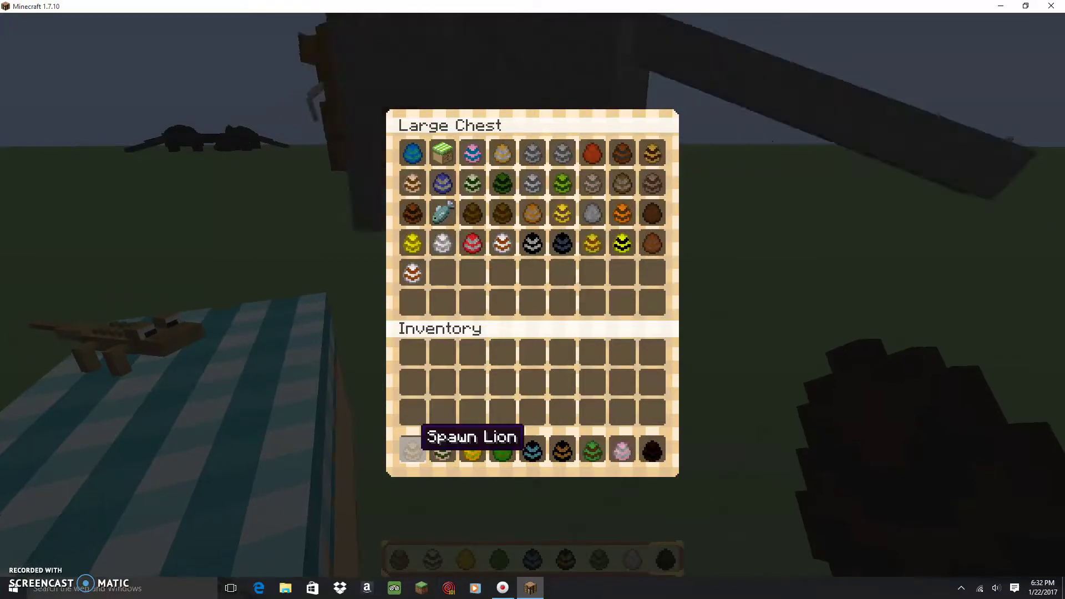
pyautogui.keyDown('shift'); pyautogui.click(442, 449); pyautogui.keyUp('shift')
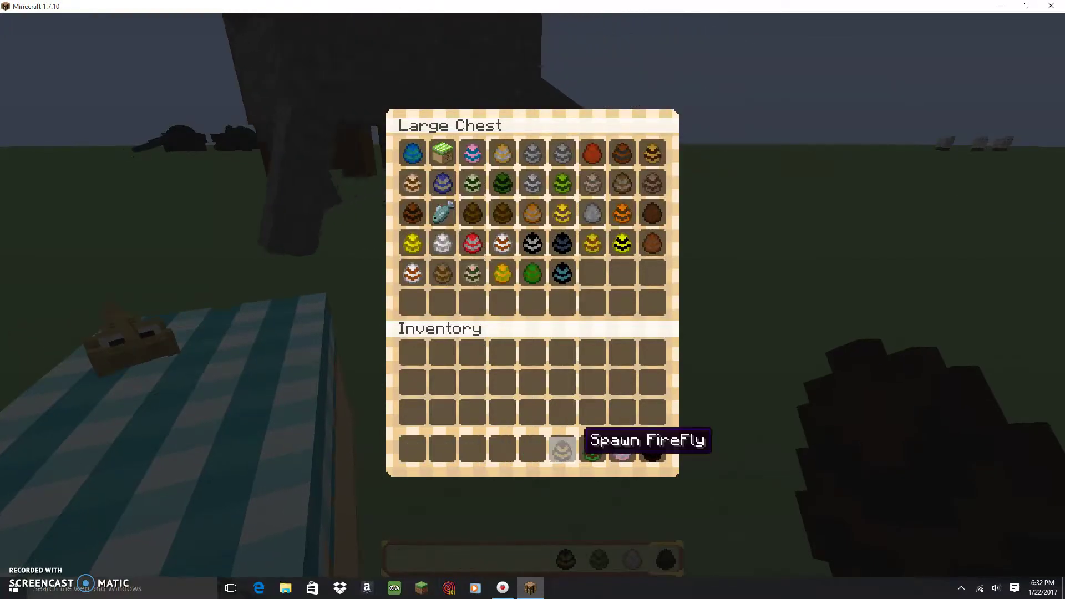
pyautogui.press('Escape')
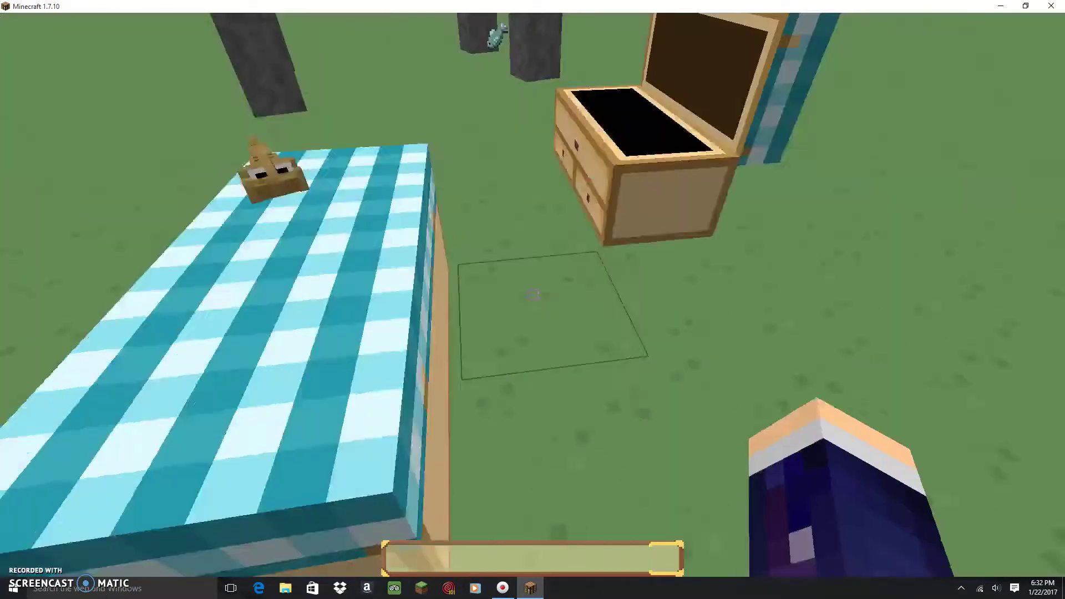
pyautogui.rightClick(534, 300)
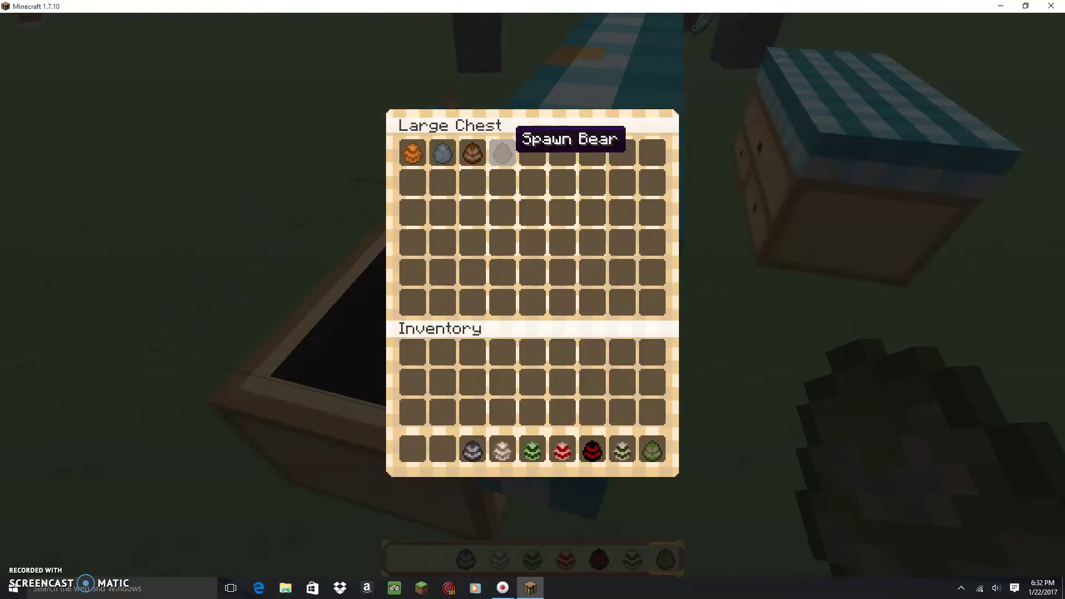
pyautogui.press('Escape')
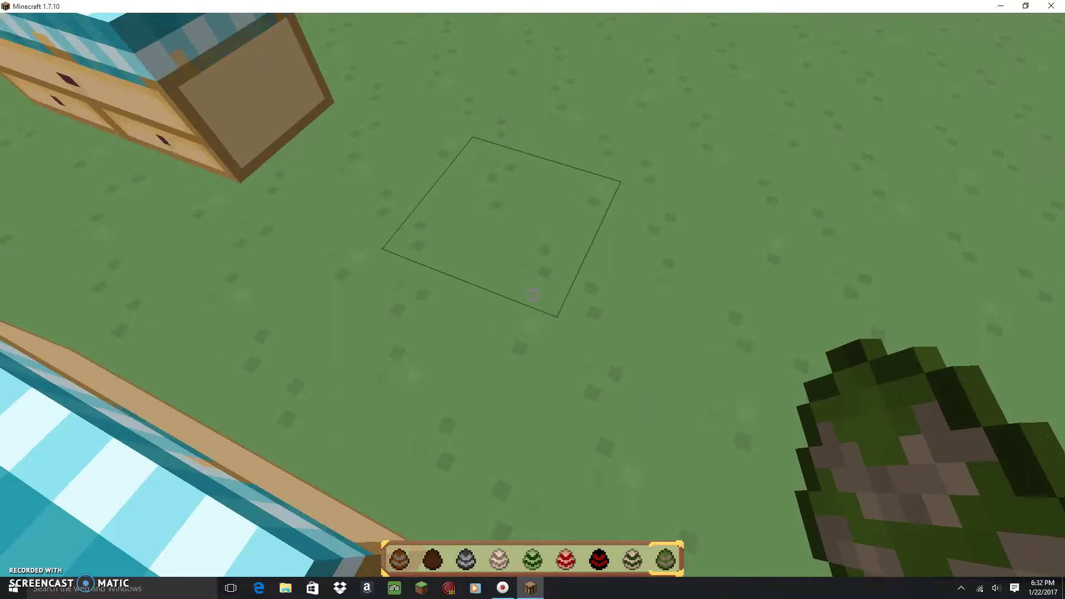
pyautogui.scroll(-2, 533, 299)
pyautogui.scroll(1, 533, 300)
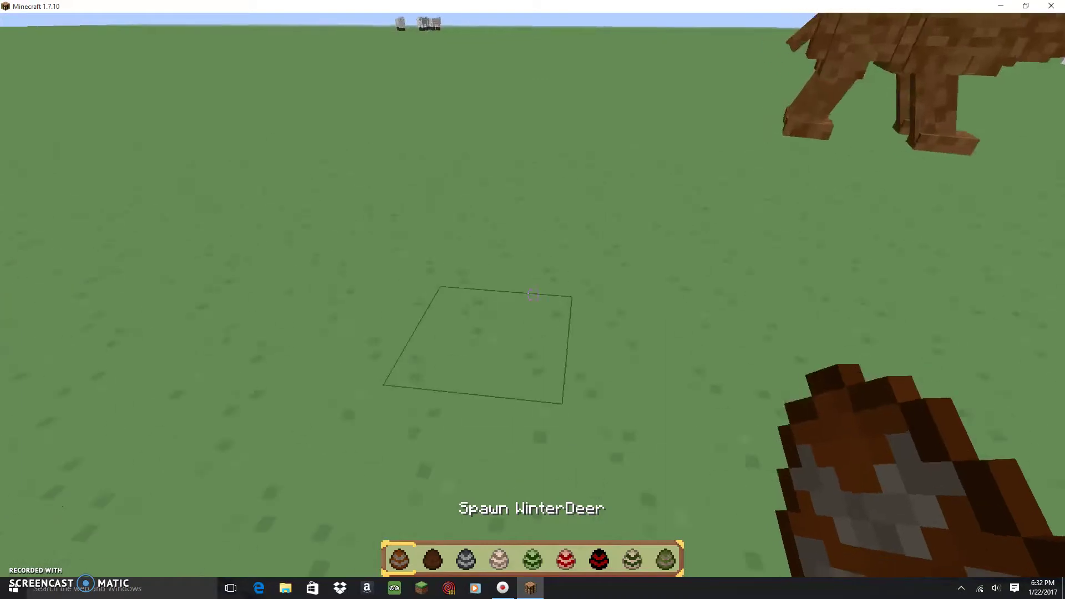
# Hatch WinterDeer, bear, gorilla, snake, ant, Gekko and turtle eggs one by one across the grass.
pyautogui.rightClick(533, 295)
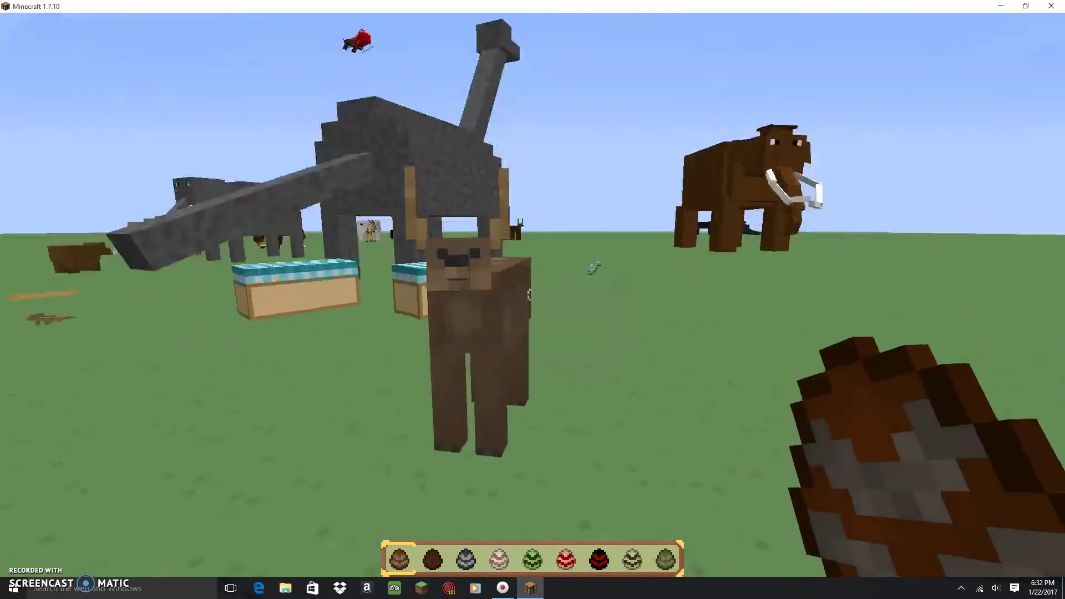
pyautogui.scroll(-1, 533, 295)
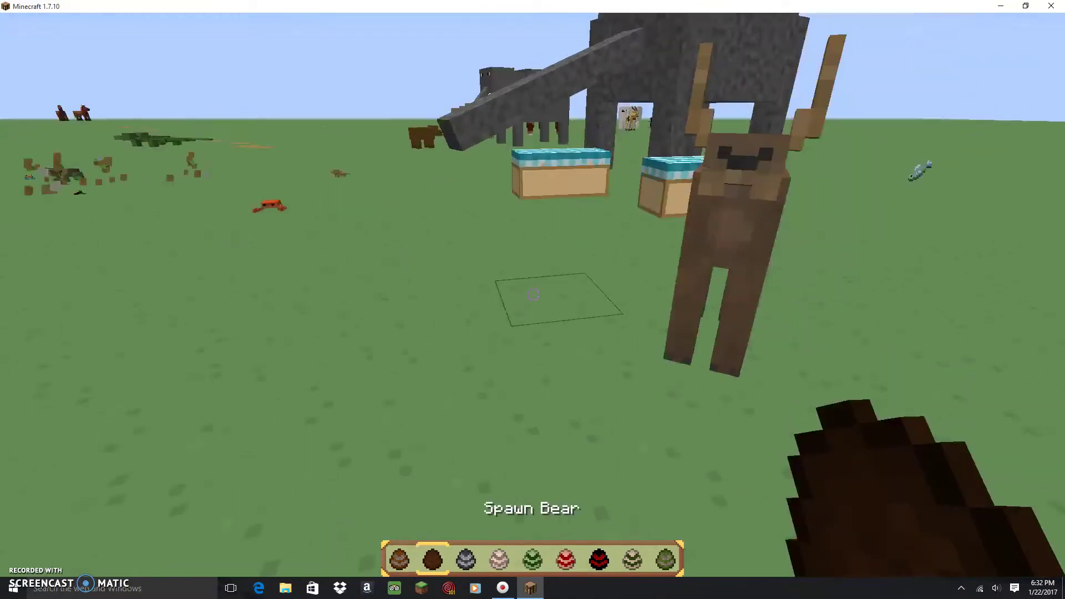
pyautogui.rightClick(533, 295)
pyautogui.scroll(-1, 532, 296)
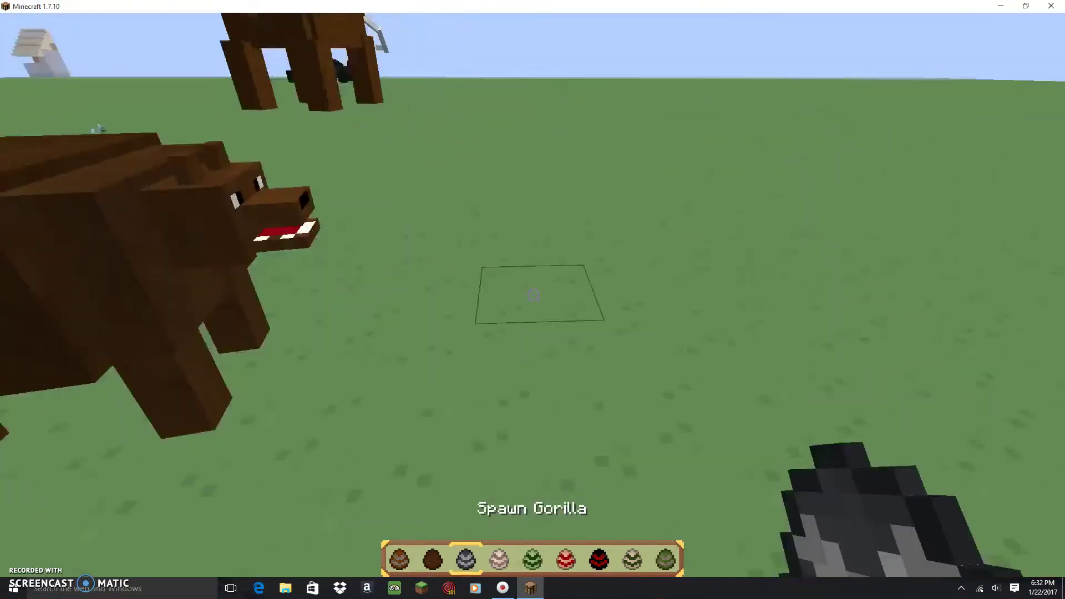
pyautogui.rightClick(532, 296)
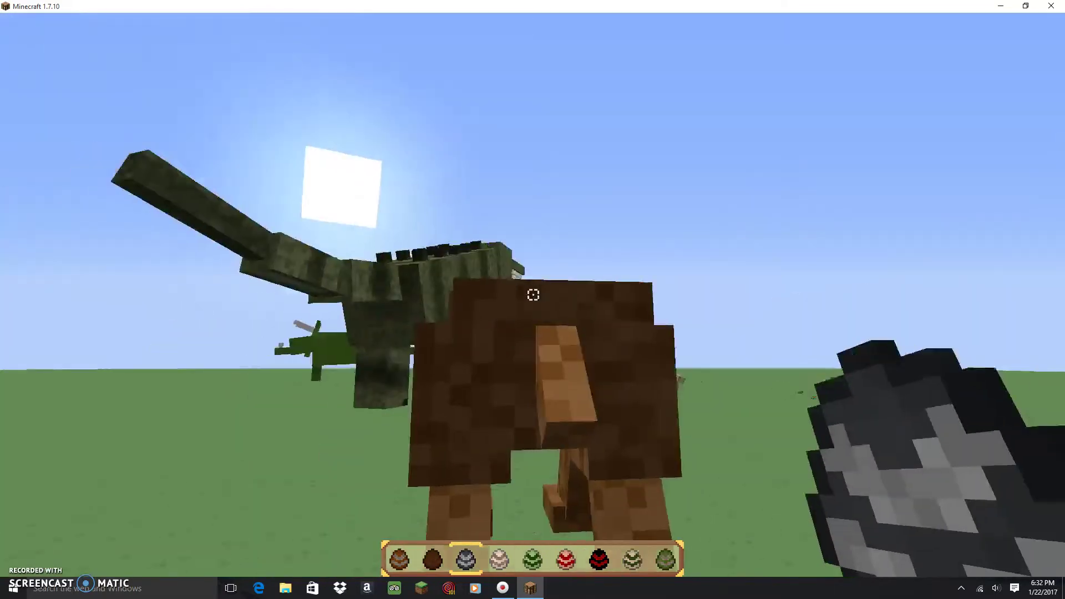
pyautogui.scroll(-1, 533, 296)
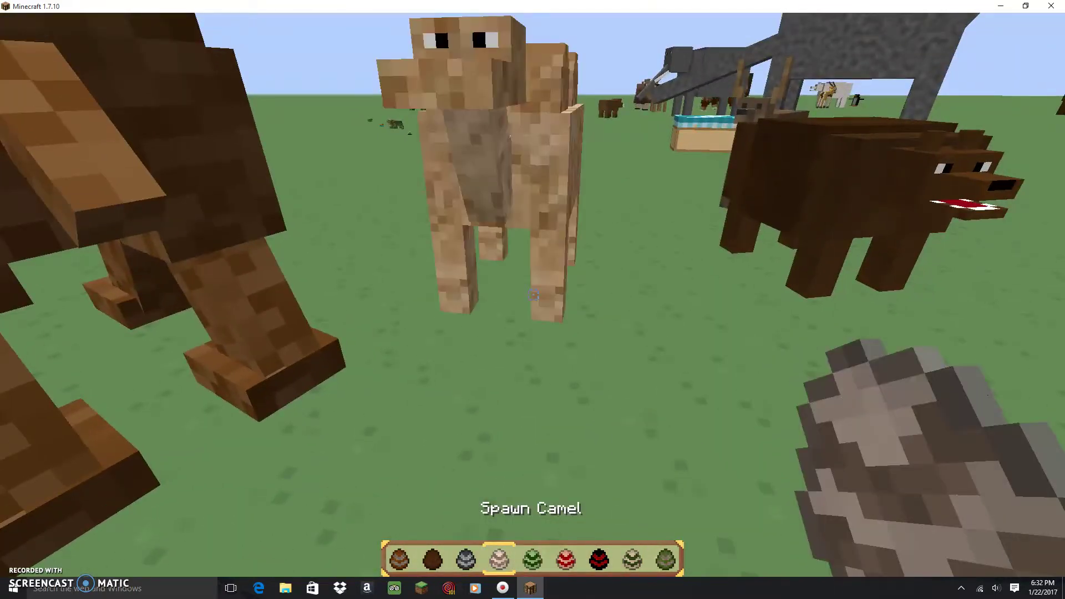
pyautogui.scroll(-1, 533, 295)
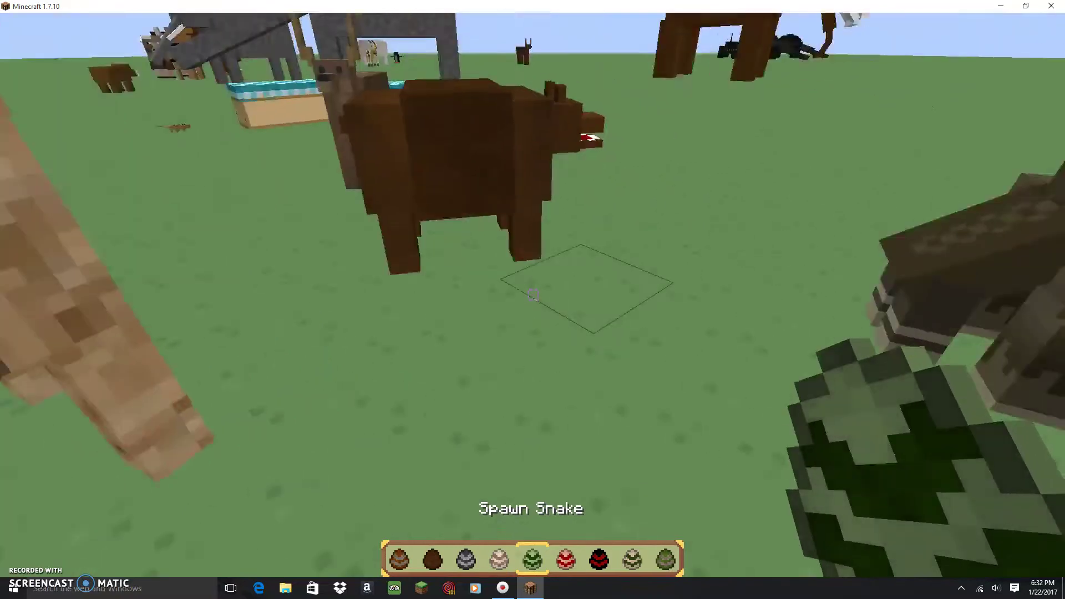
pyautogui.rightClick(533, 295)
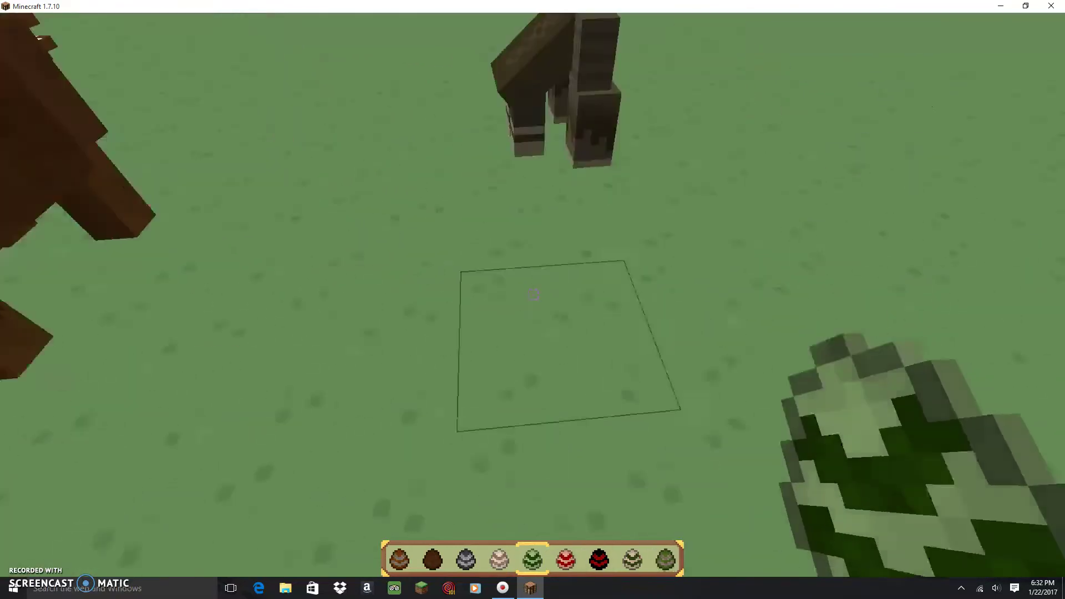
pyautogui.scroll(-1, 533, 296)
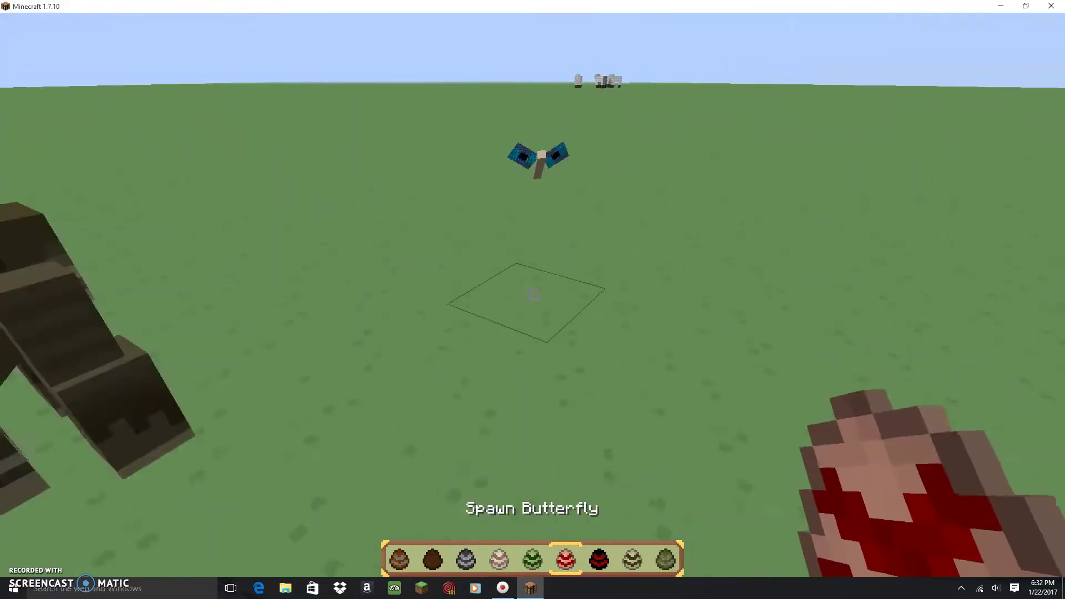
pyautogui.scroll(-1, 534, 296)
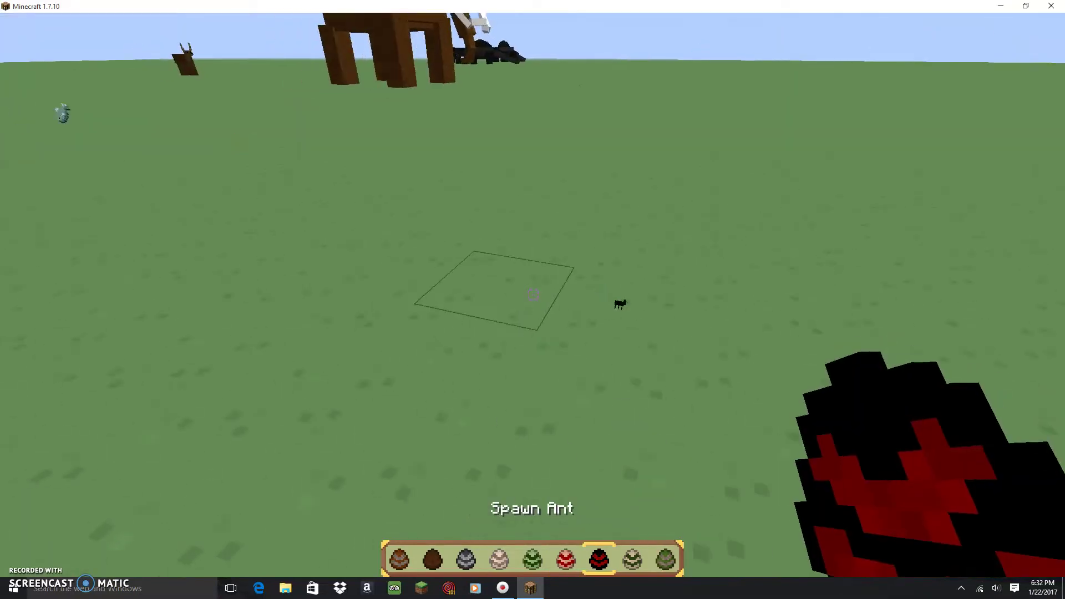
pyautogui.rightClick(533, 296)
pyautogui.scroll(-1, 533, 296)
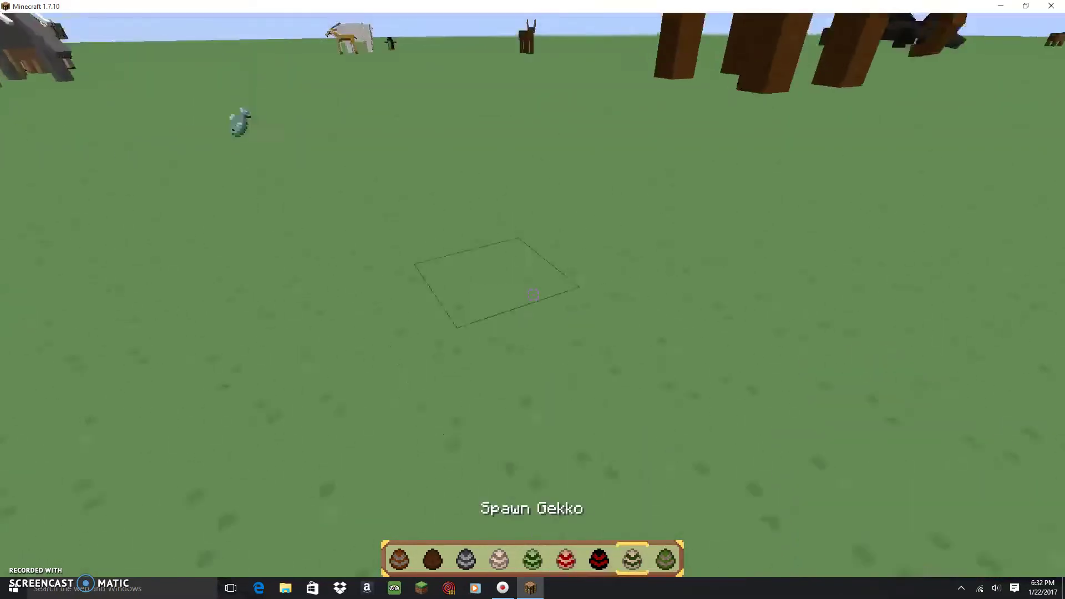
pyautogui.rightClick(533, 296)
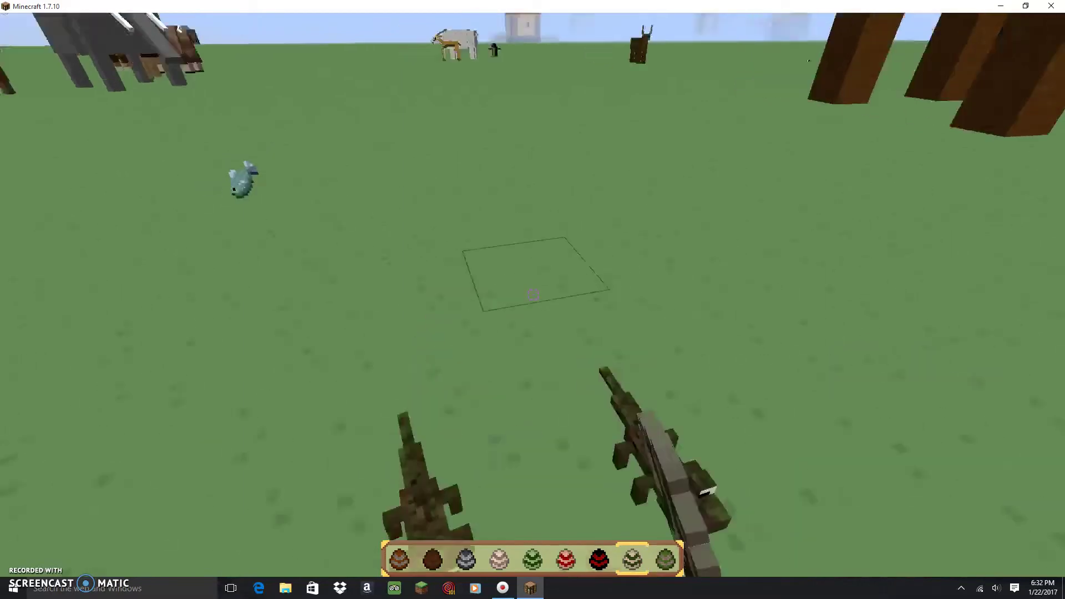
pyautogui.scroll(-1, 533, 296)
pyautogui.rightClick(533, 296)
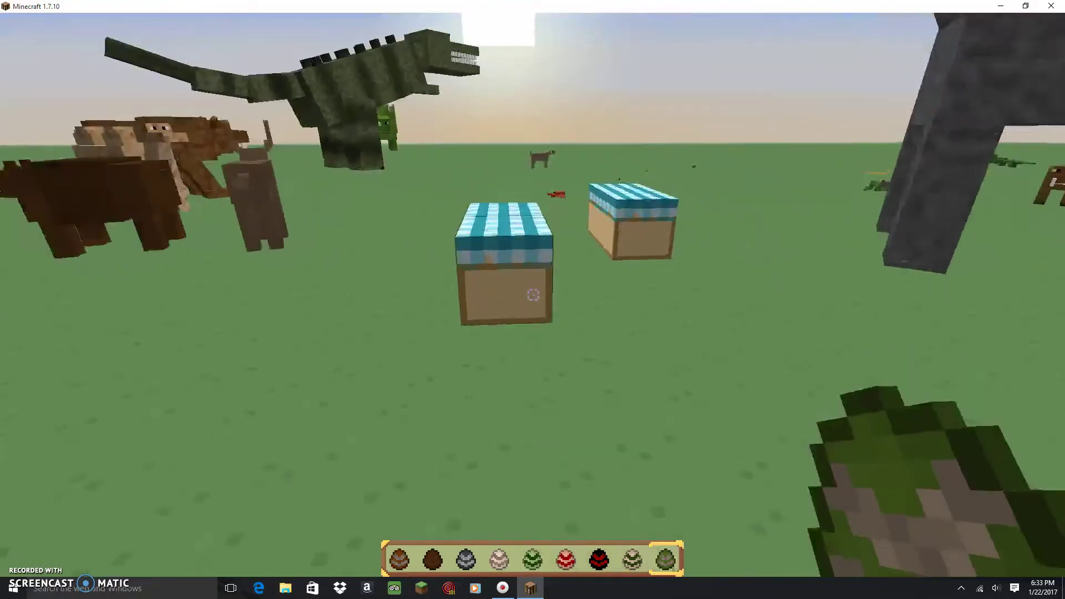
# Return four used spawn eggs to the full chest.
pyautogui.rightClick(532, 300)
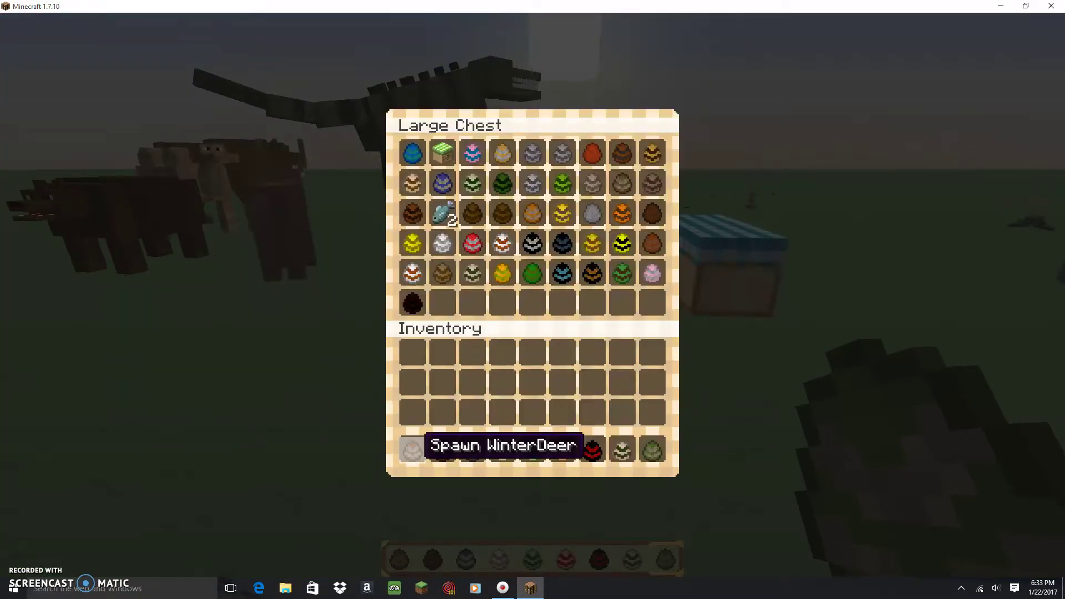
pyautogui.keyDown('shift'); pyautogui.click(472, 449); pyautogui.keyUp('shift')
pyautogui.keyDown('shift'); pyautogui.click(532, 450); pyautogui.keyUp('shift')
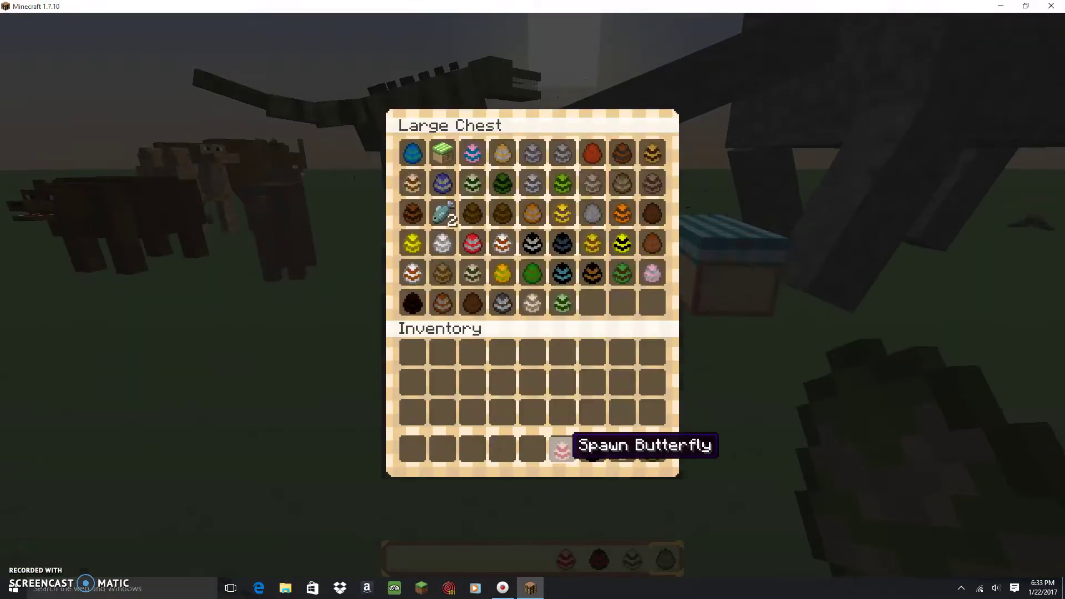
pyautogui.keyDown('shift'); pyautogui.click(592, 450); pyautogui.keyUp('shift')
pyautogui.keyDown('shift'); pyautogui.click(621, 449); pyautogui.keyUp('shift')
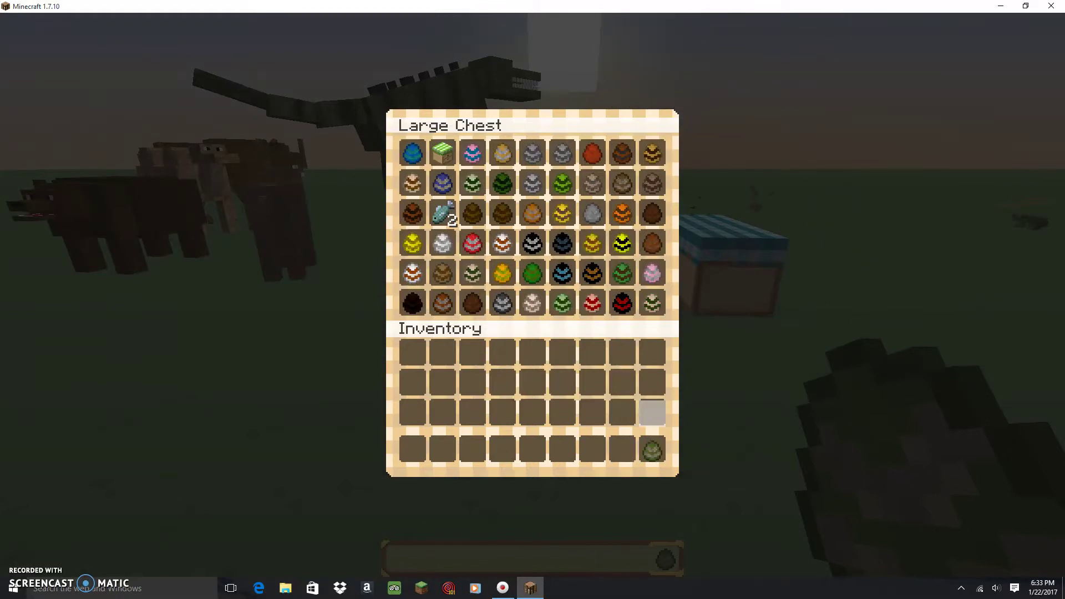
# Take the Spawn Whale egg from the other chest into the hotbar.
pyautogui.press('Escape')
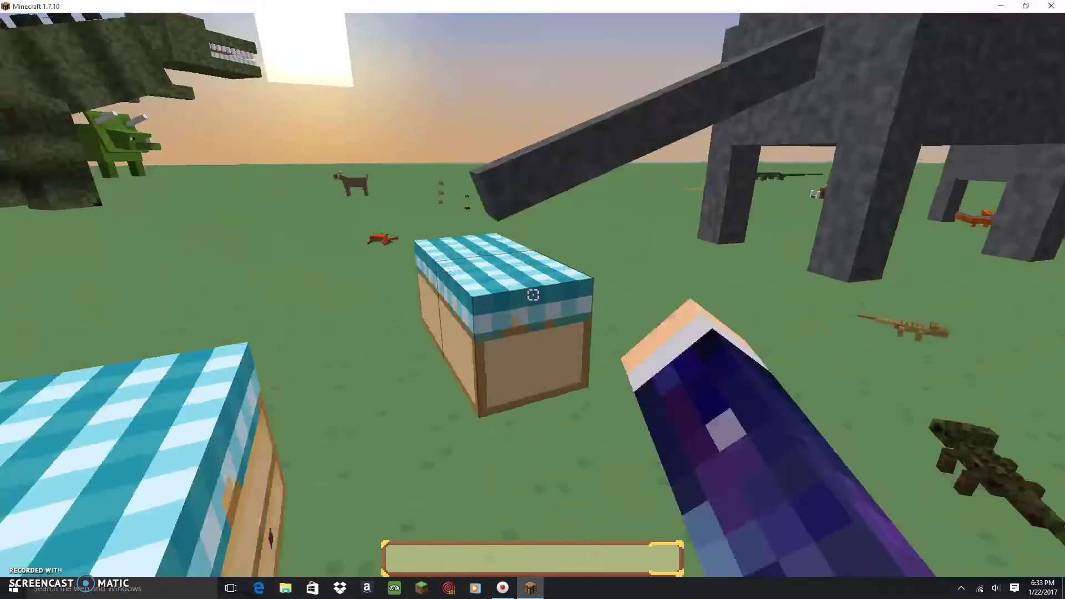
pyautogui.rightClick(533, 295)
pyautogui.keyDown('shift'); pyautogui.click(445, 154); pyautogui.keyUp('shift')
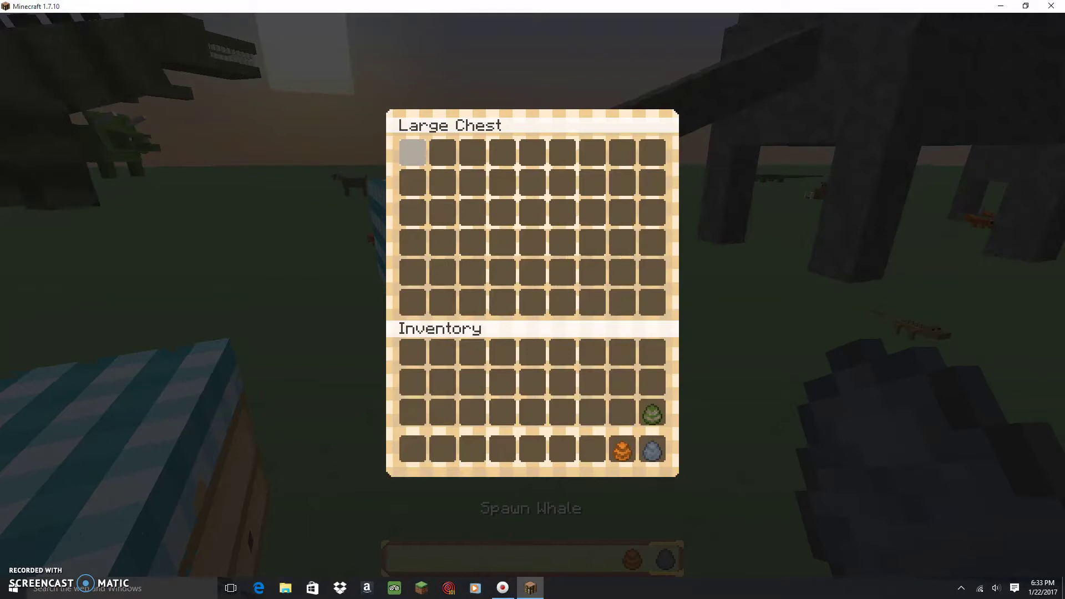
# Spawn a whale and nine fish, including red and orange ones, on the grass.
pyautogui.press('Escape')
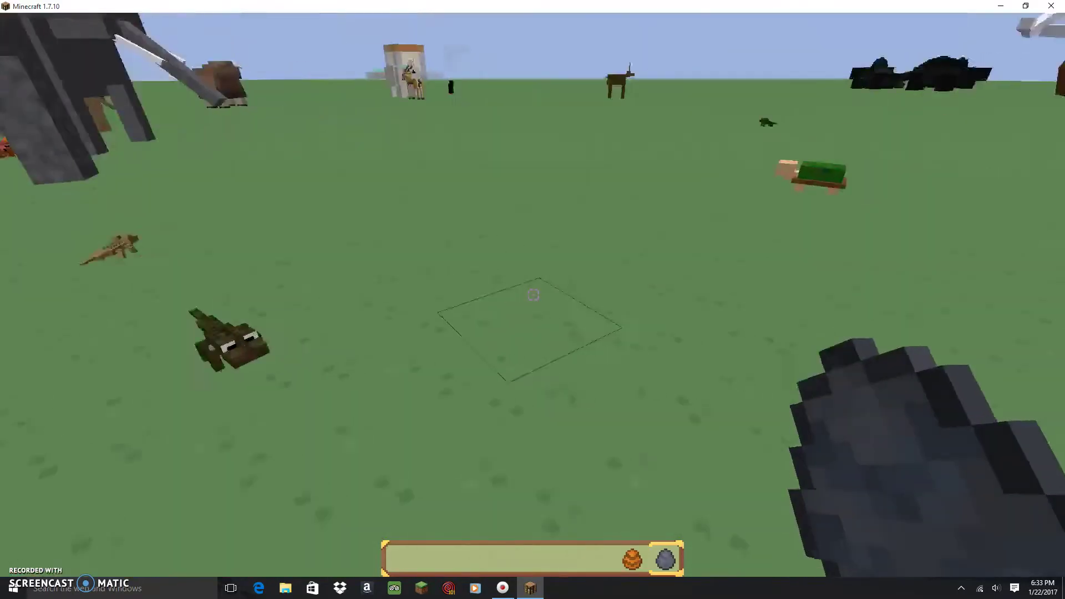
pyautogui.rightClick(533, 294)
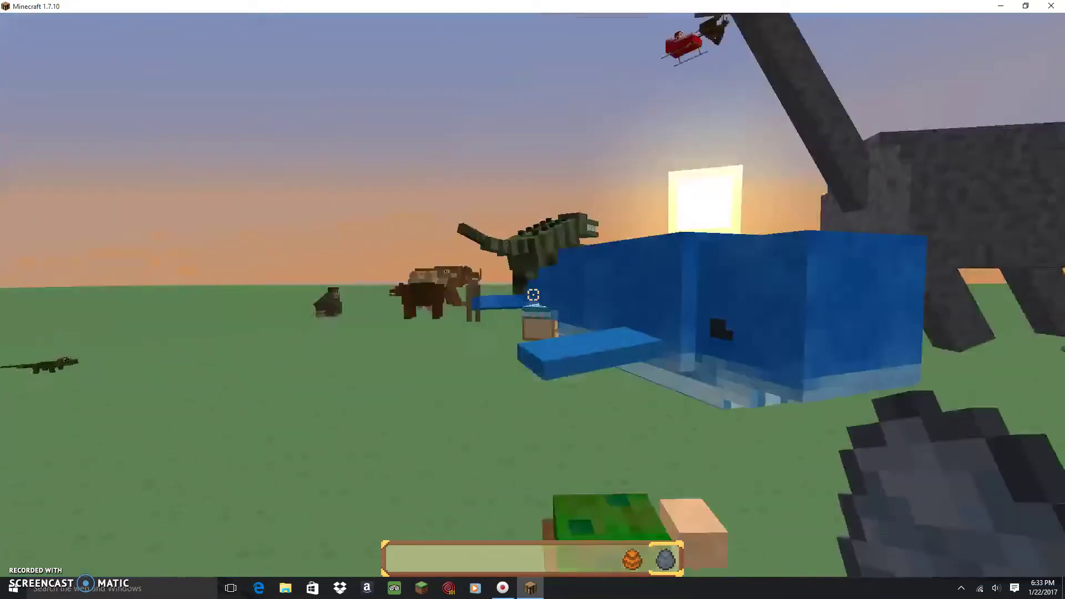
pyautogui.scroll(1, 533, 294)
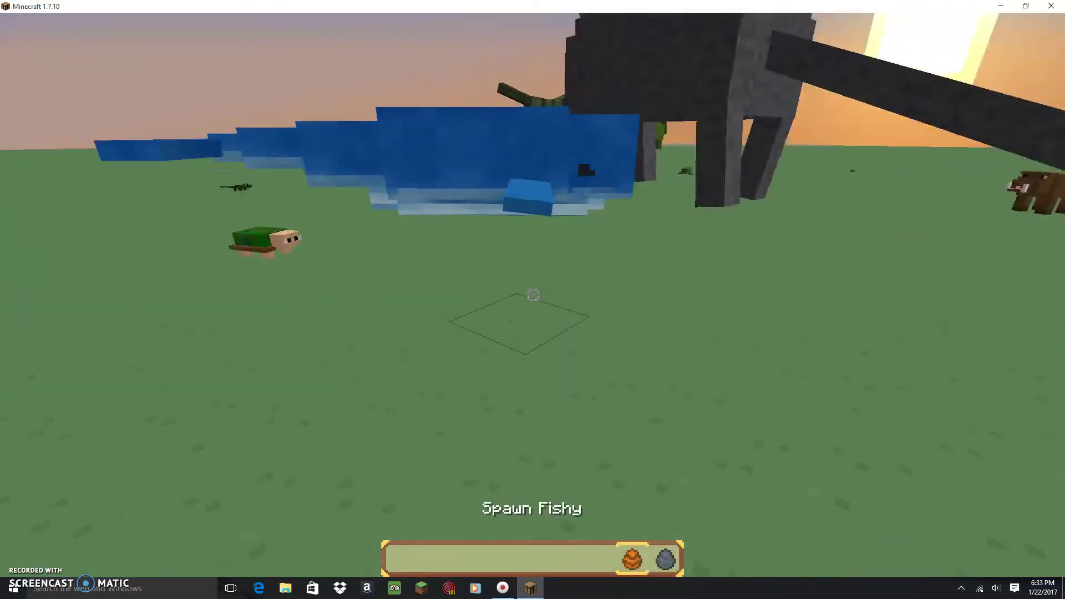
pyautogui.rightClick(533, 295)
pyautogui.rightClick(533, 295)
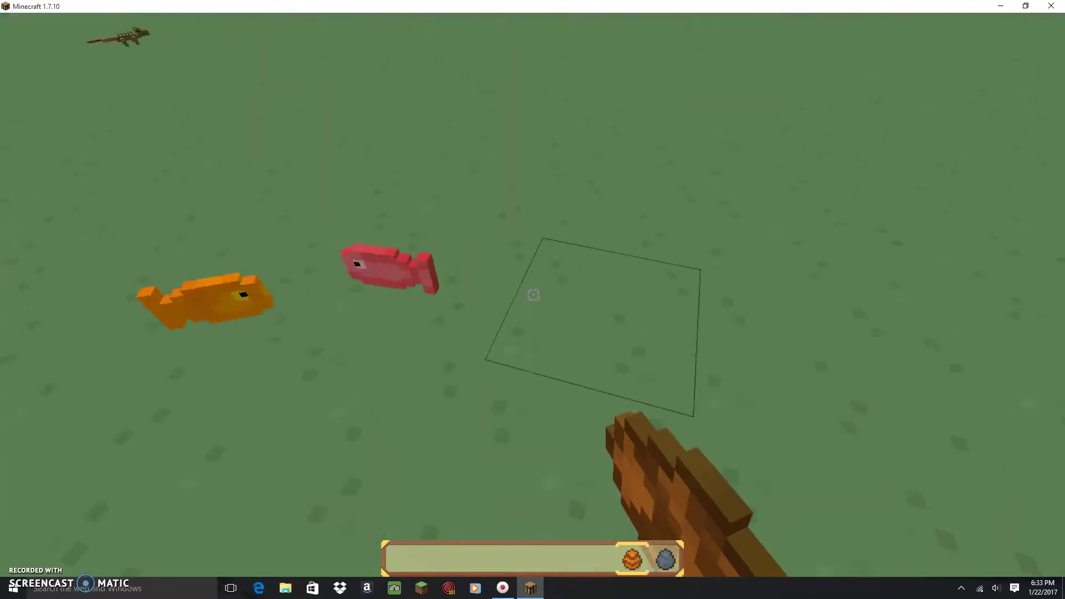
pyautogui.rightClick(533, 295)
pyautogui.rightClick(533, 295)
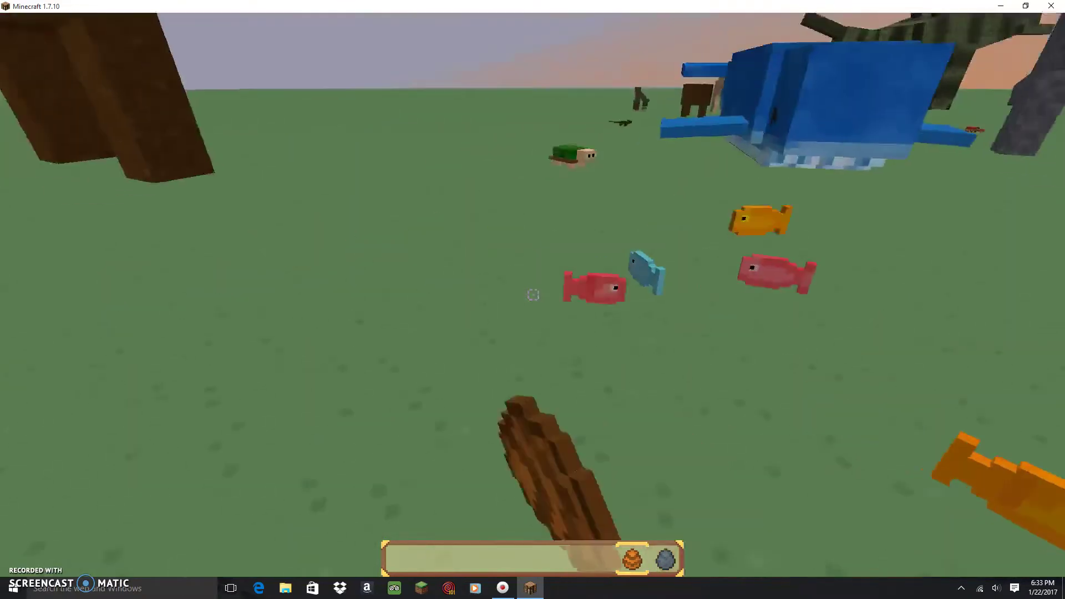
pyautogui.rightClick(533, 295)
pyautogui.rightClick(534, 294)
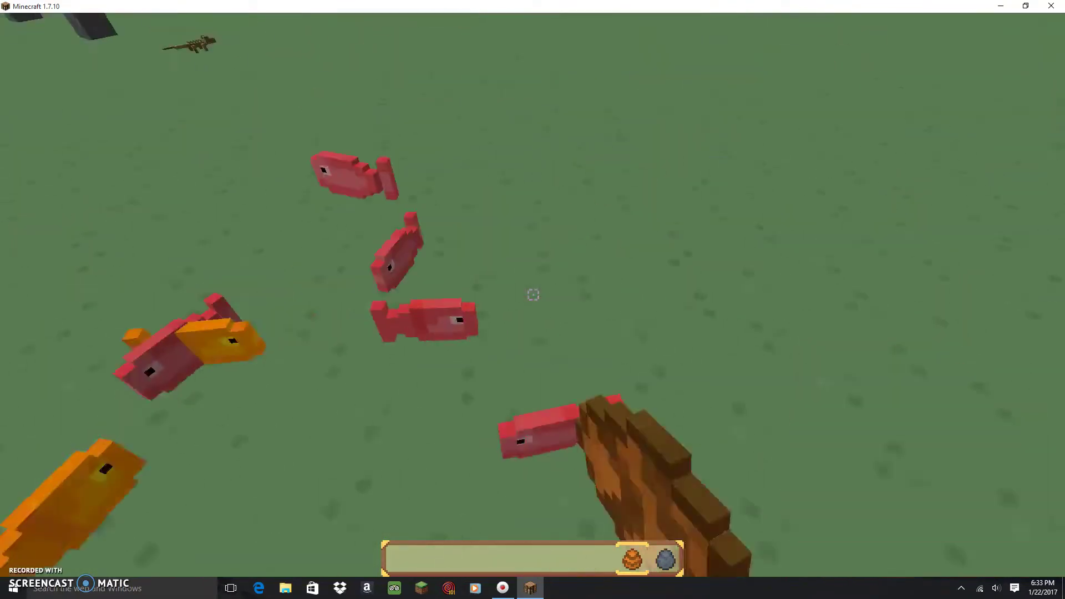
pyautogui.rightClick(532, 295)
pyautogui.rightClick(532, 295)
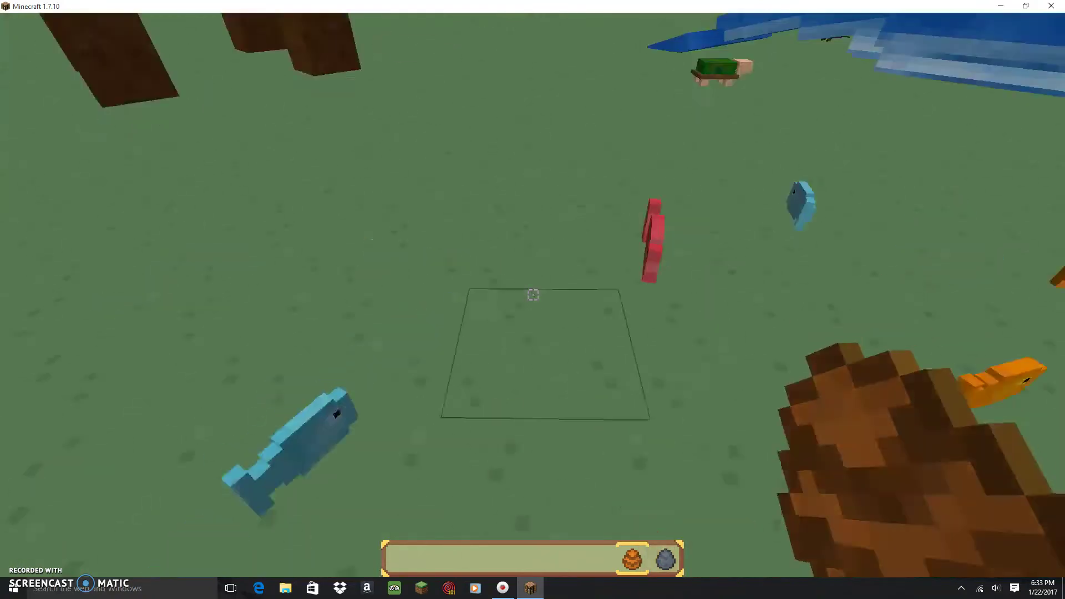
pyautogui.rightClick(533, 295)
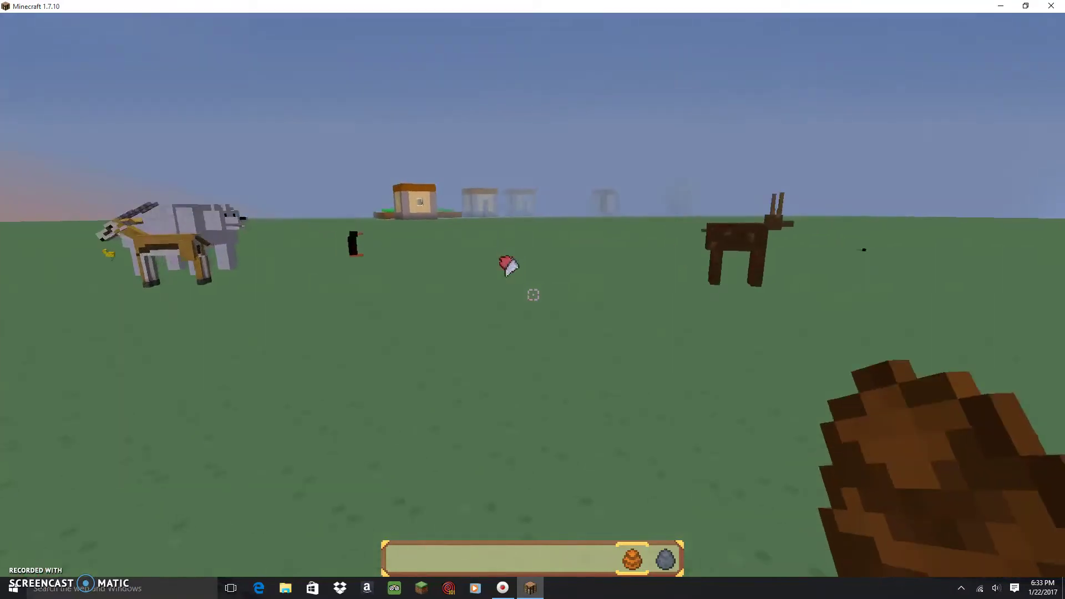
# Walk over the whale's drops to collect its meat and ivory, earning Whale Slayer.
pyautogui.press('w')
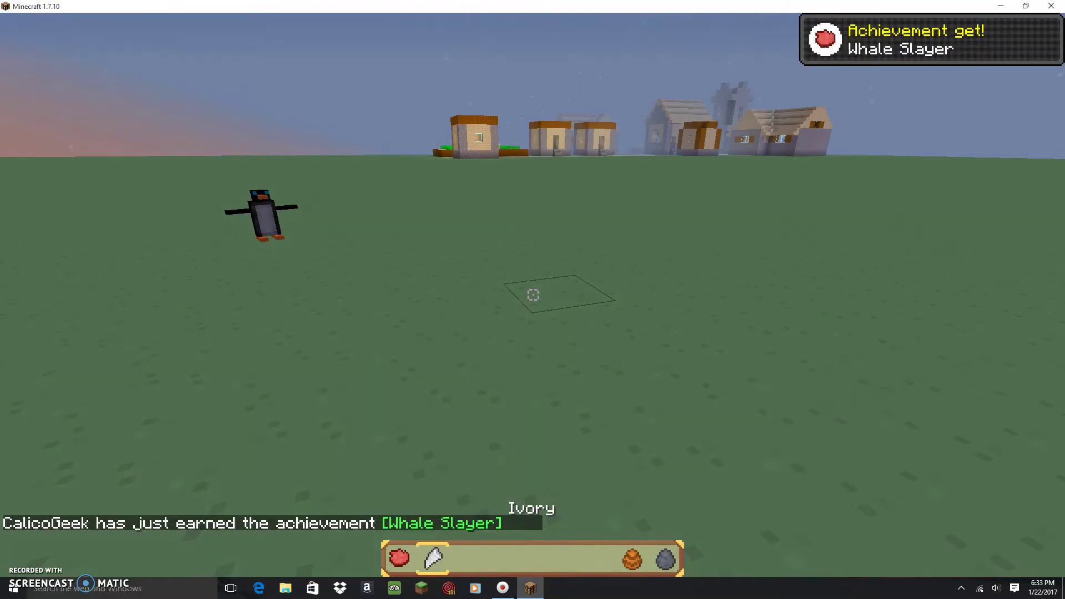
pyautogui.scroll(2, 533, 294)
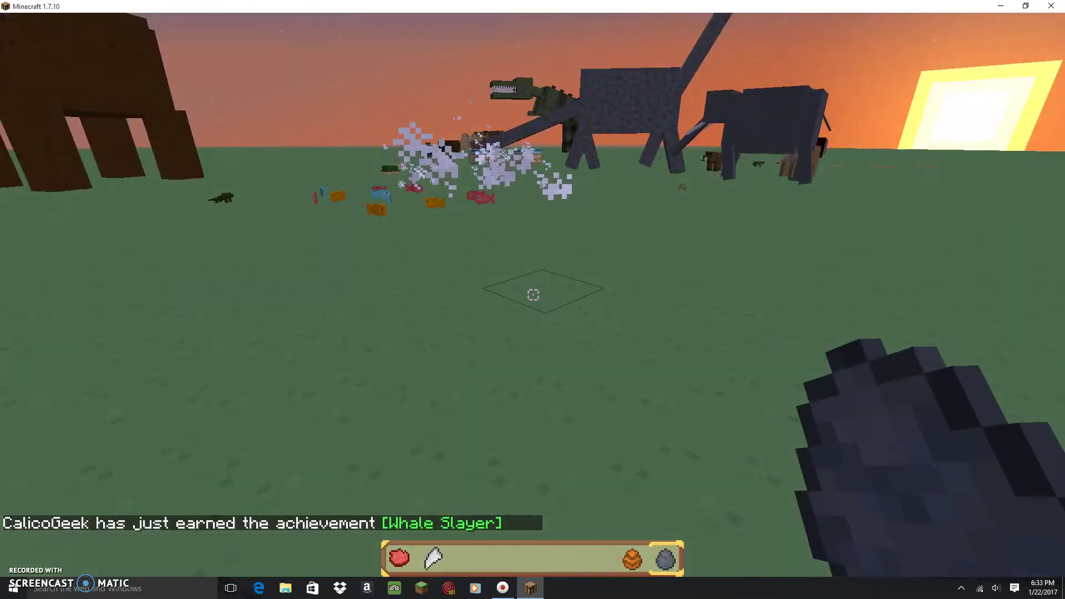
pyautogui.press('w')
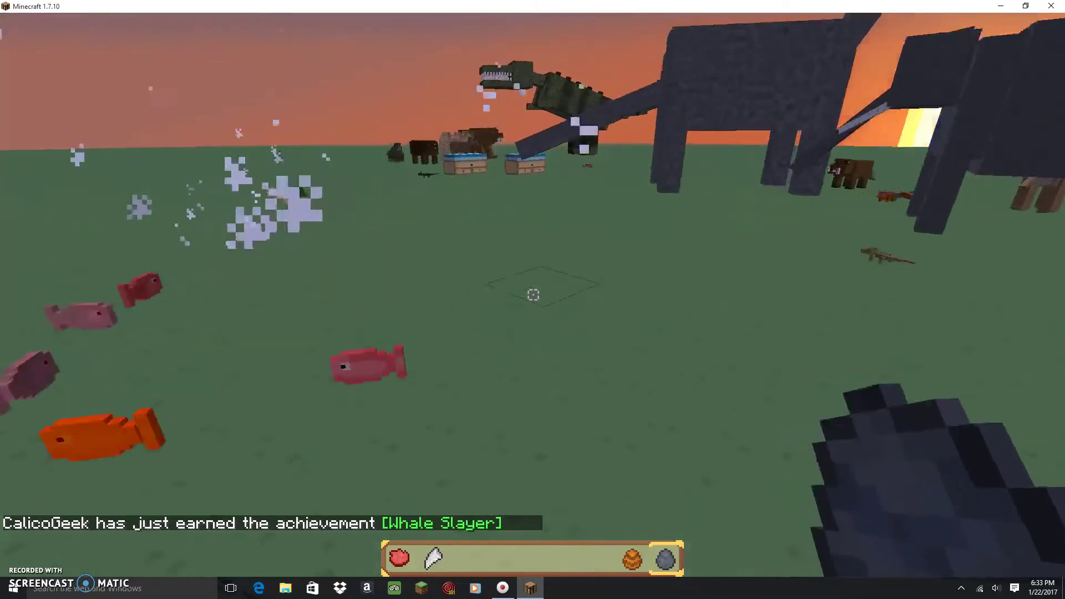
pyautogui.press('w')
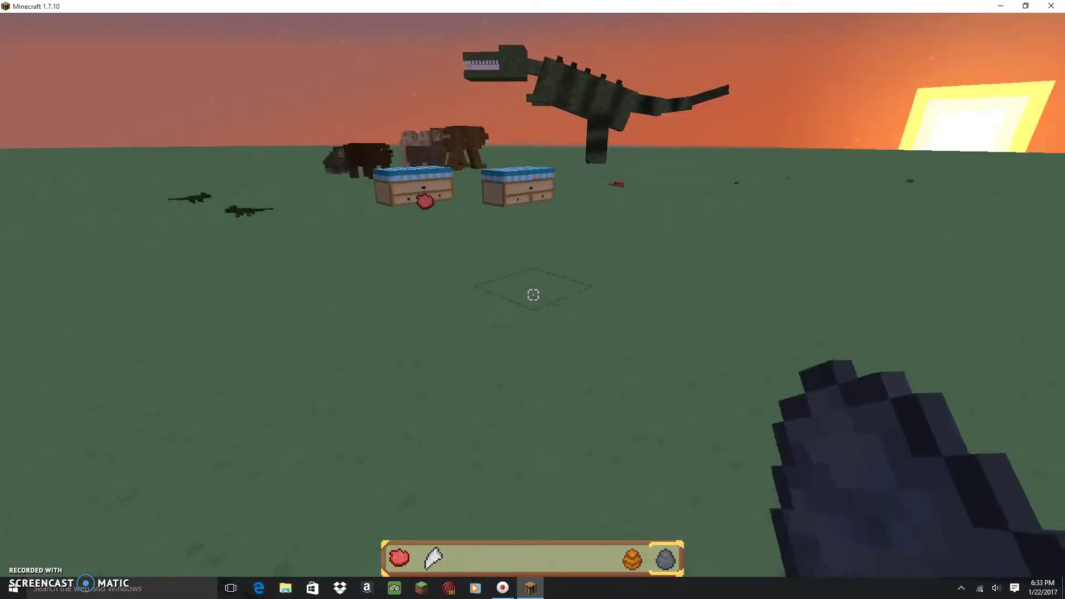
pyautogui.press('w')
# Bring up the creative inventory showing the LotsOMobs Blocks collection of Easter Egg blocks.
pyautogui.press('e')
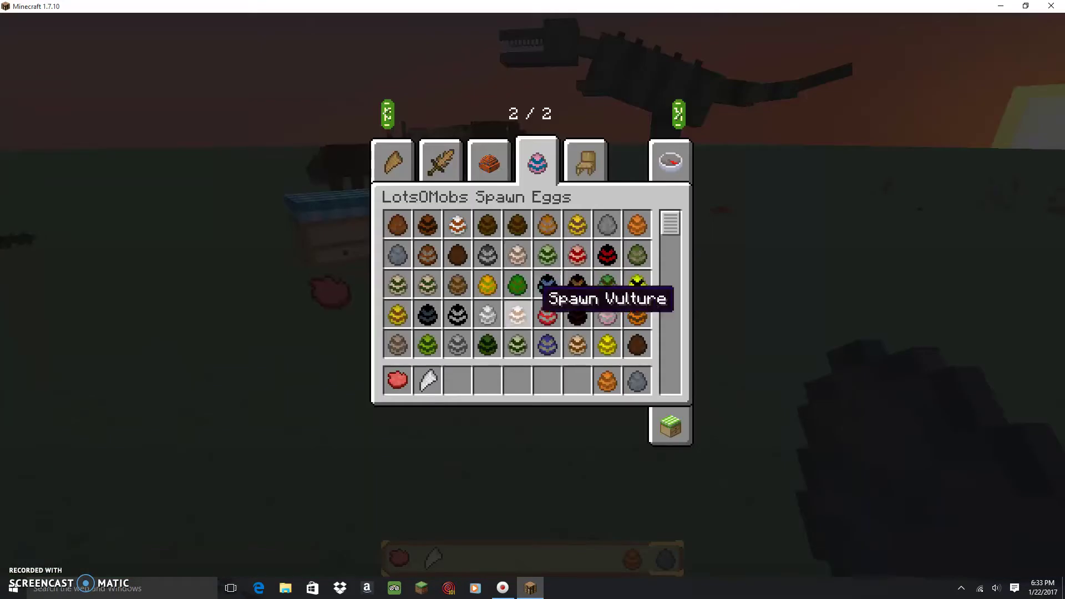
pyautogui.click(490, 162)
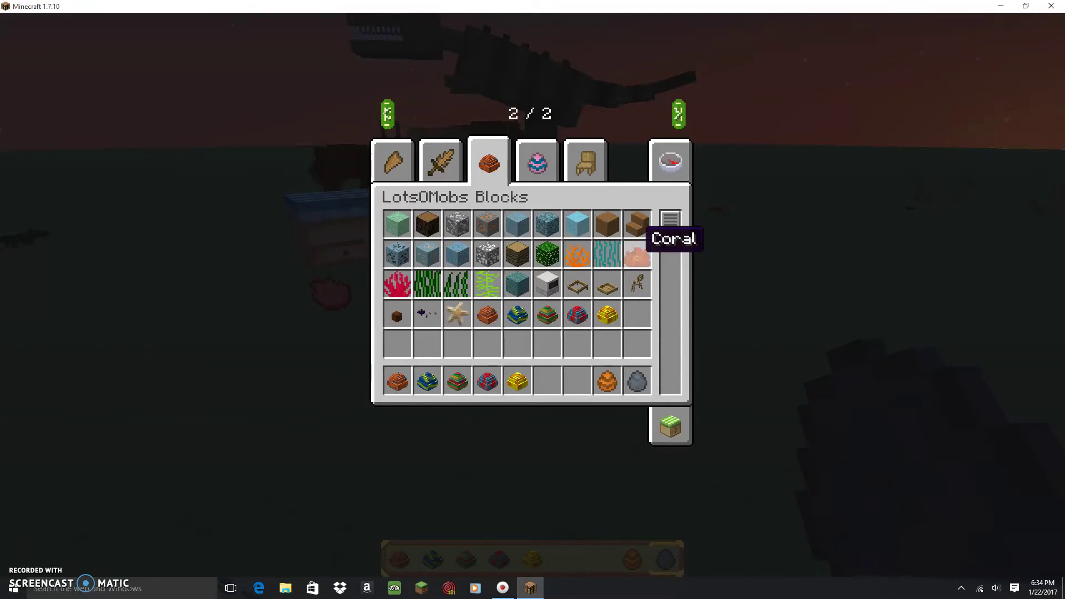
# Place an Easter Egg block, read its EasterBunny message, break it, and open the spawn-egg chest.
pyautogui.press('e')
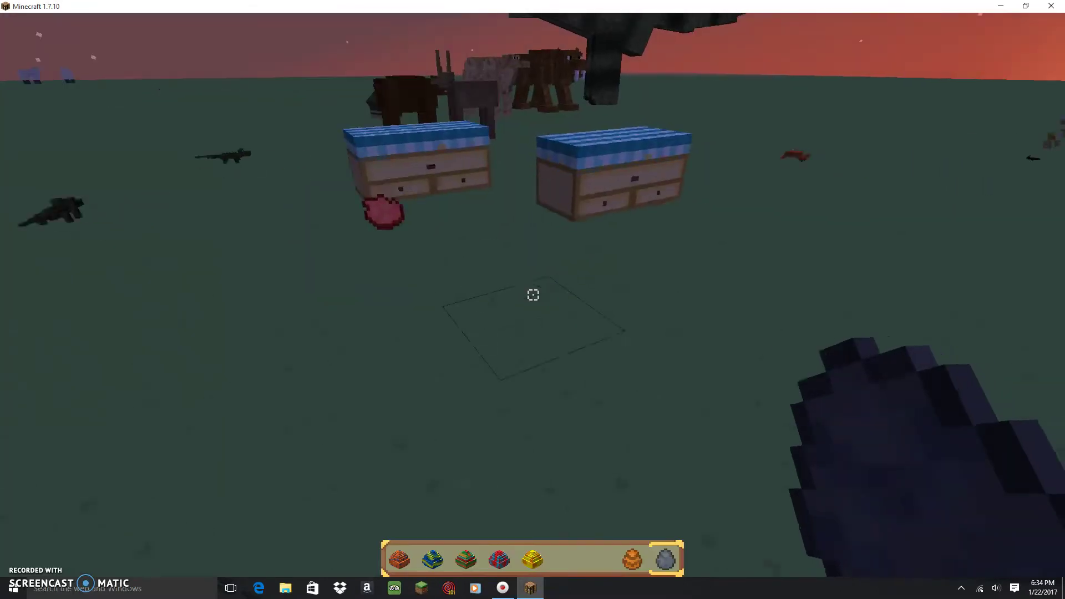
pyautogui.press('1')
pyautogui.rightClick(532, 295)
pyautogui.rightClick(533, 295)
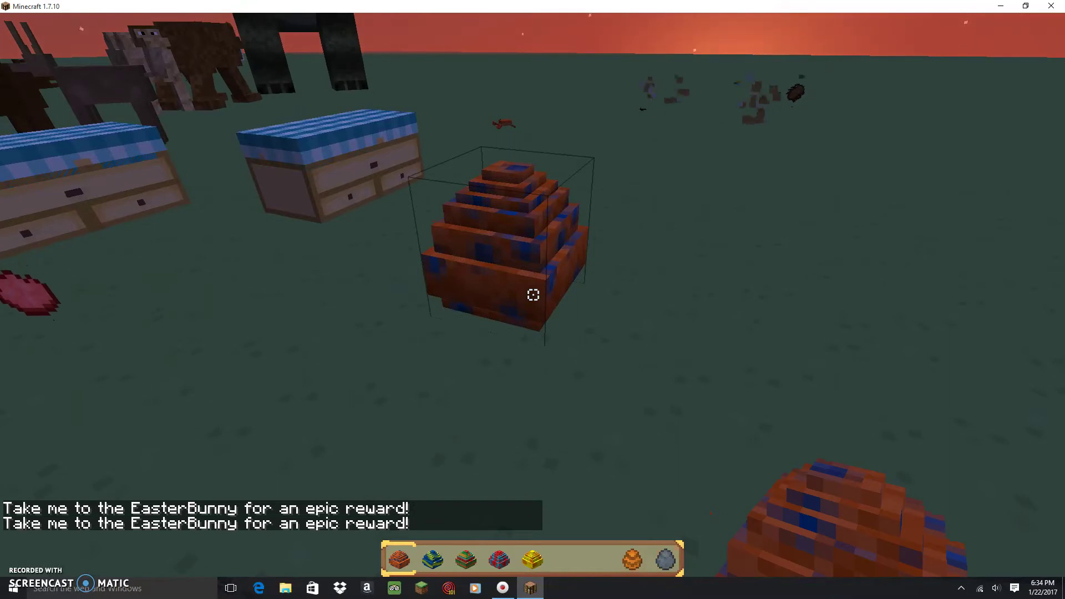
pyautogui.click(533, 296)
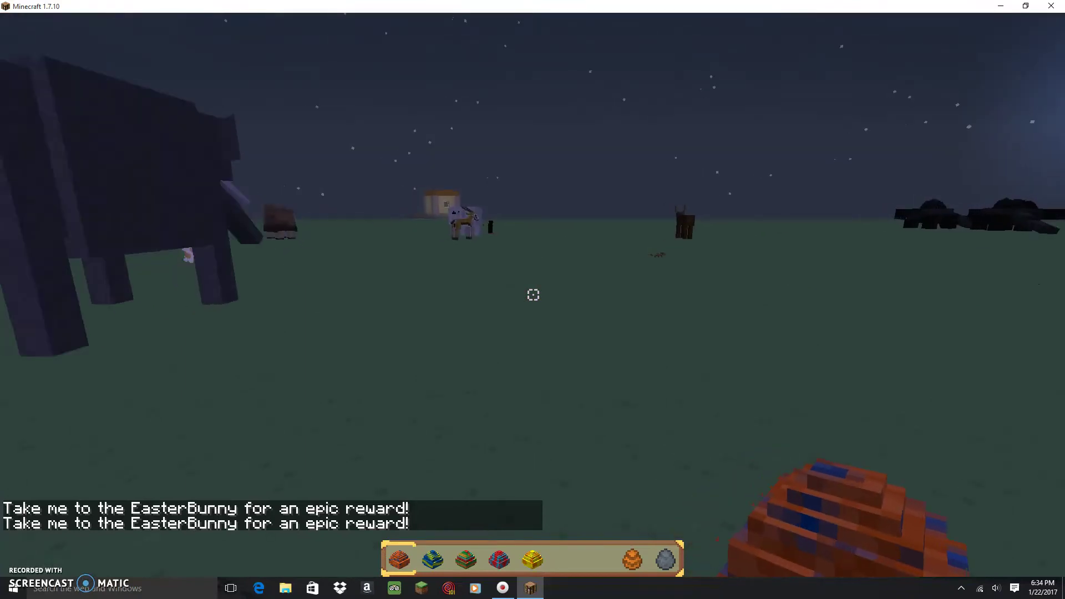
pyautogui.scroll(-1, 534, 295)
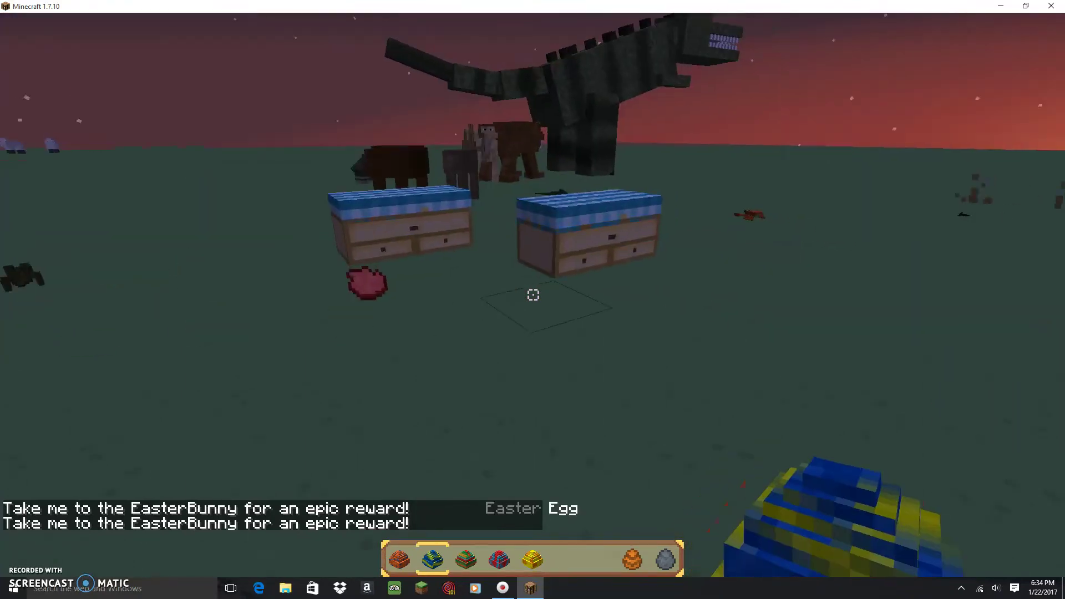
pyautogui.rightClick(533, 295)
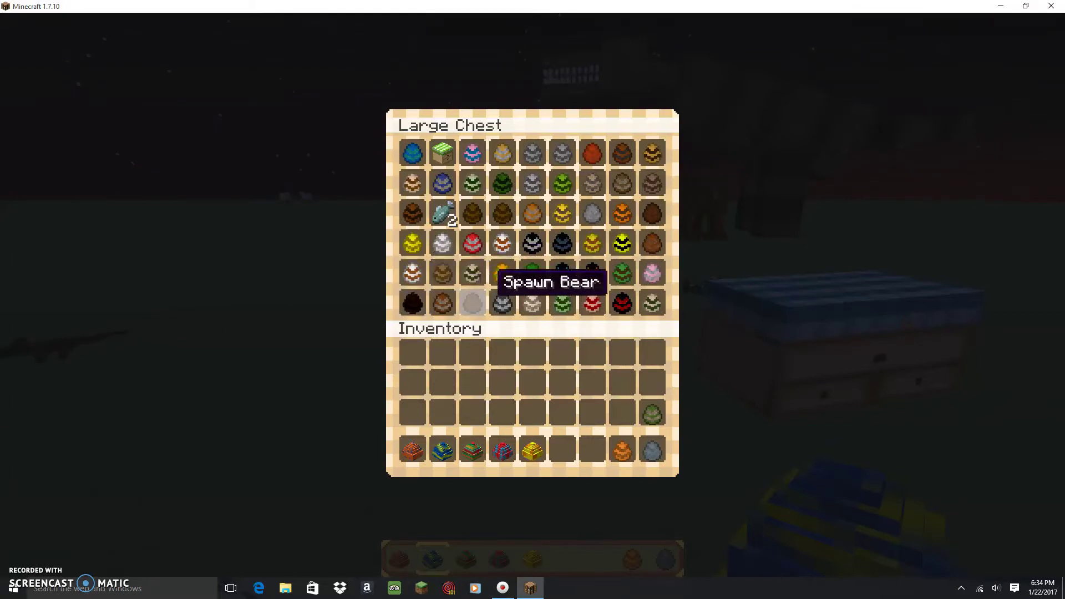
# Put Spawn EasterBunny from the LotsOMobs Spawn Eggs collection into hotbar slot 6 and select it.
pyautogui.press('e')
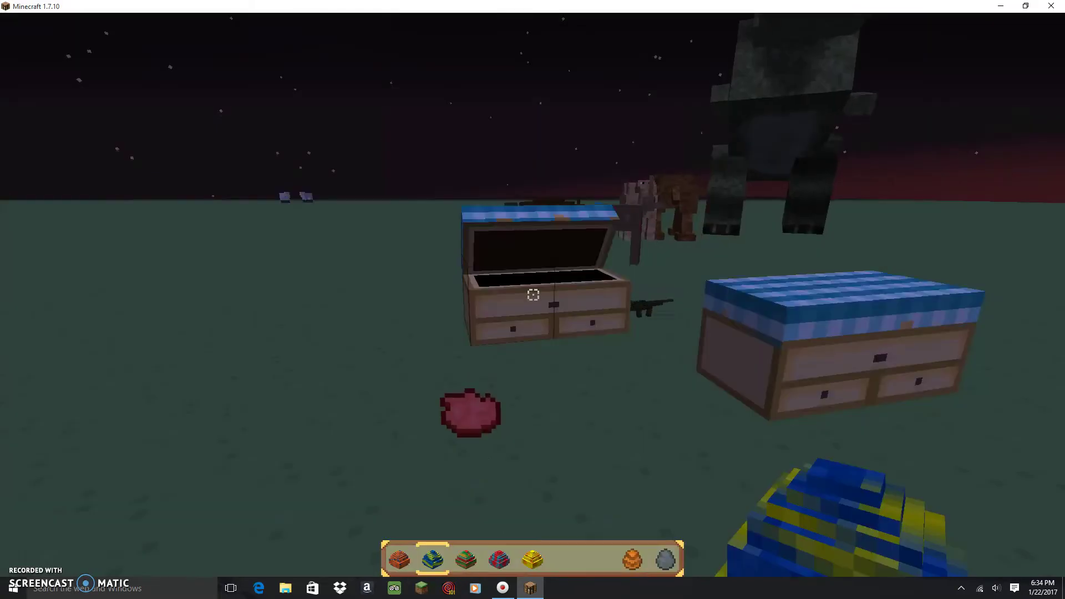
pyautogui.press('e')
pyautogui.click(540, 160)
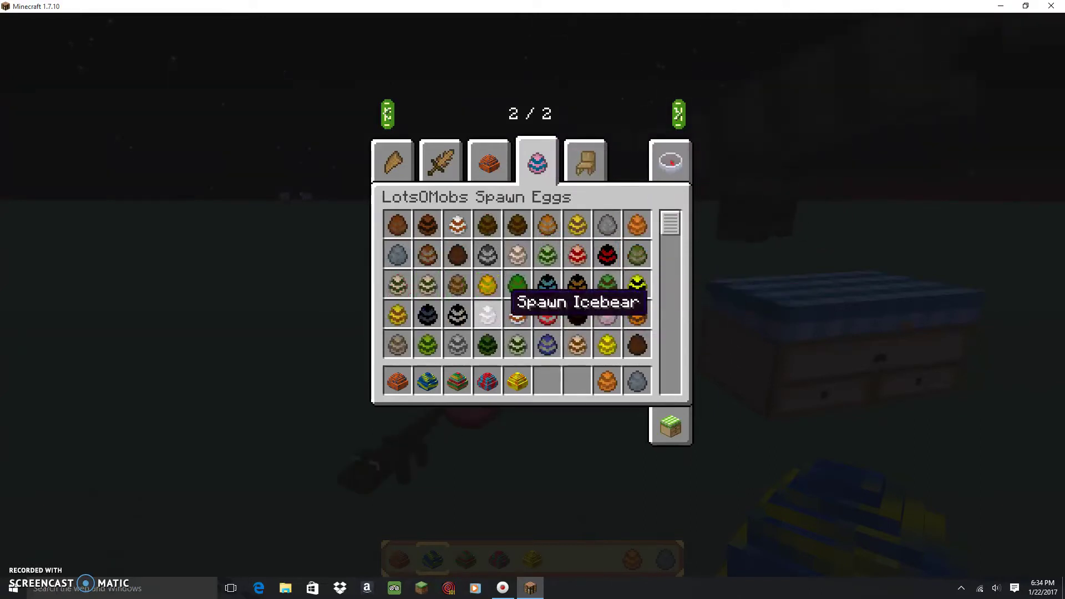
pyautogui.click(547, 380)
pyautogui.press('e')
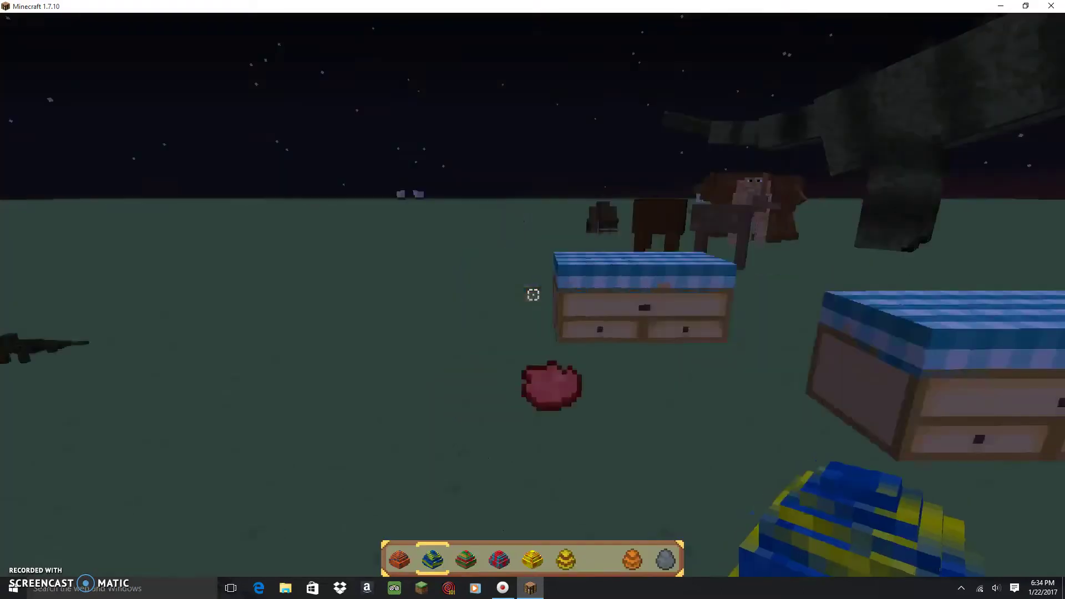
pyautogui.press('3')
pyautogui.press('6')
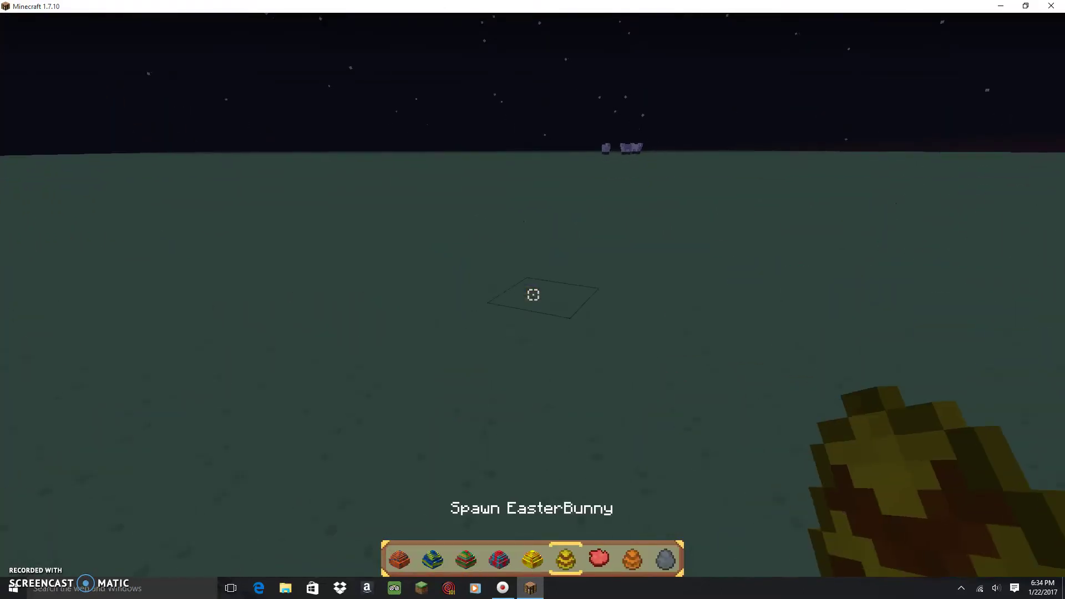
# Spawn the Easter Bunny and trade it an Easter Egg for an apple.
pyautogui.rightClick(533, 295)
pyautogui.press('w')
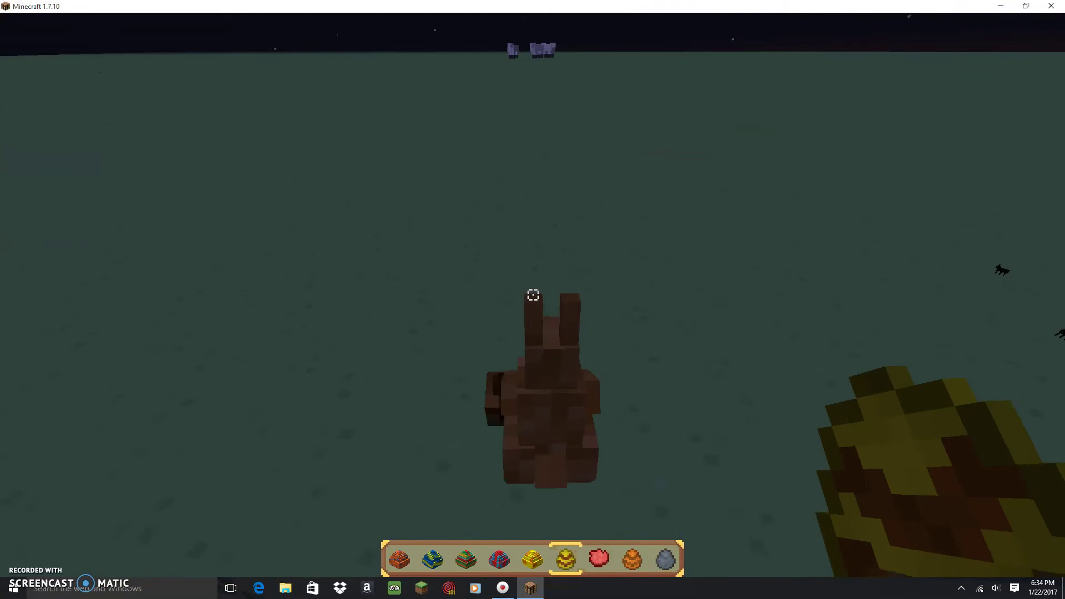
pyautogui.press('5')
pyautogui.rightClick(533, 295)
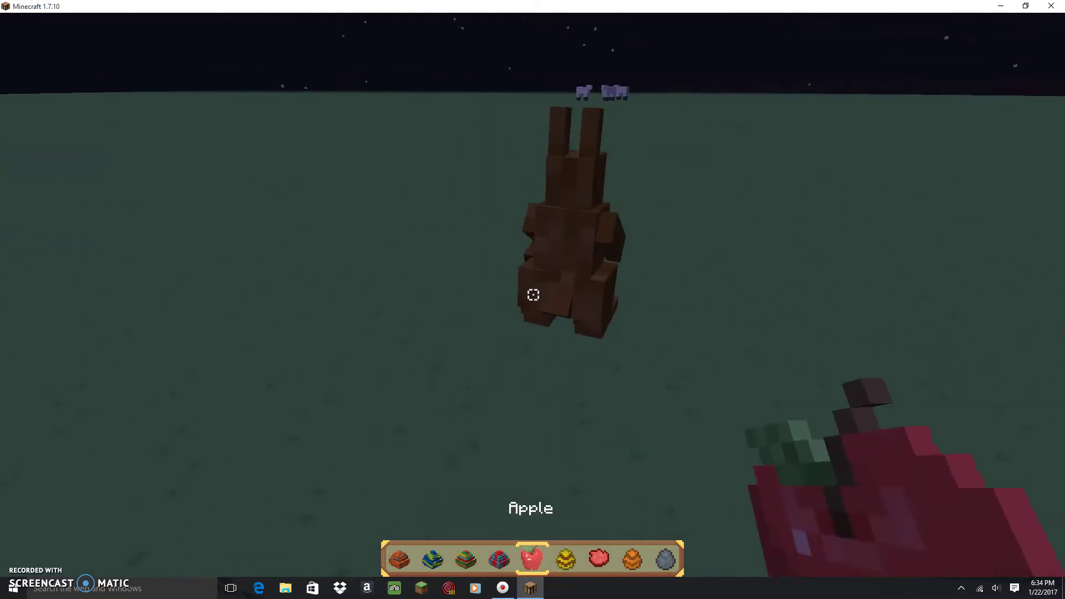
# Trade the remaining four Easter Eggs for a gold ingot, slimeball, Icemintuim bar and amber.
pyautogui.press('4')
pyautogui.rightClick(534, 295)
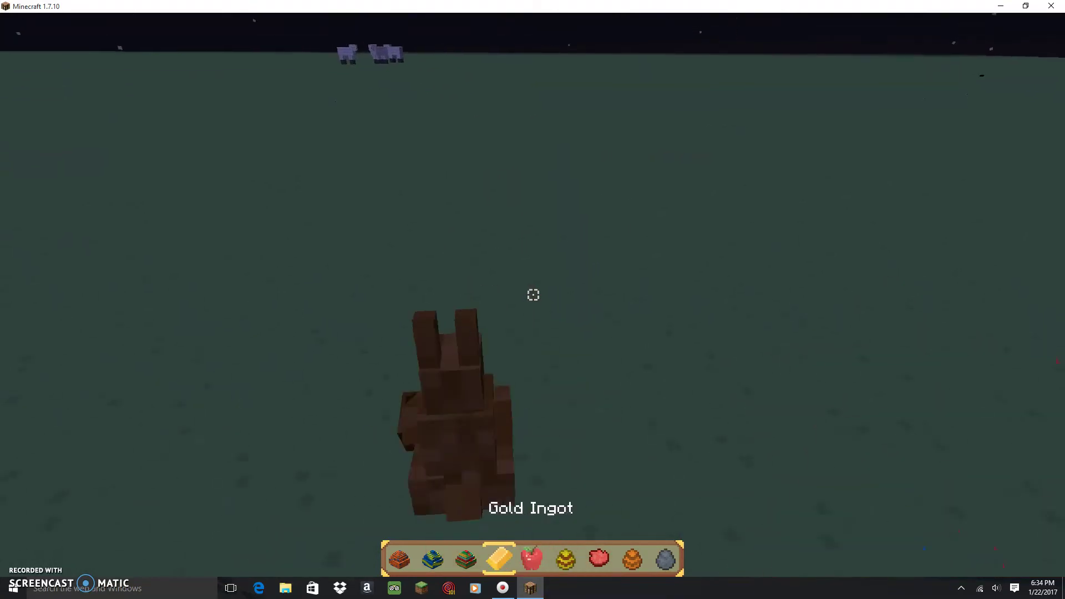
pyautogui.press('3')
pyautogui.rightClick(533, 294)
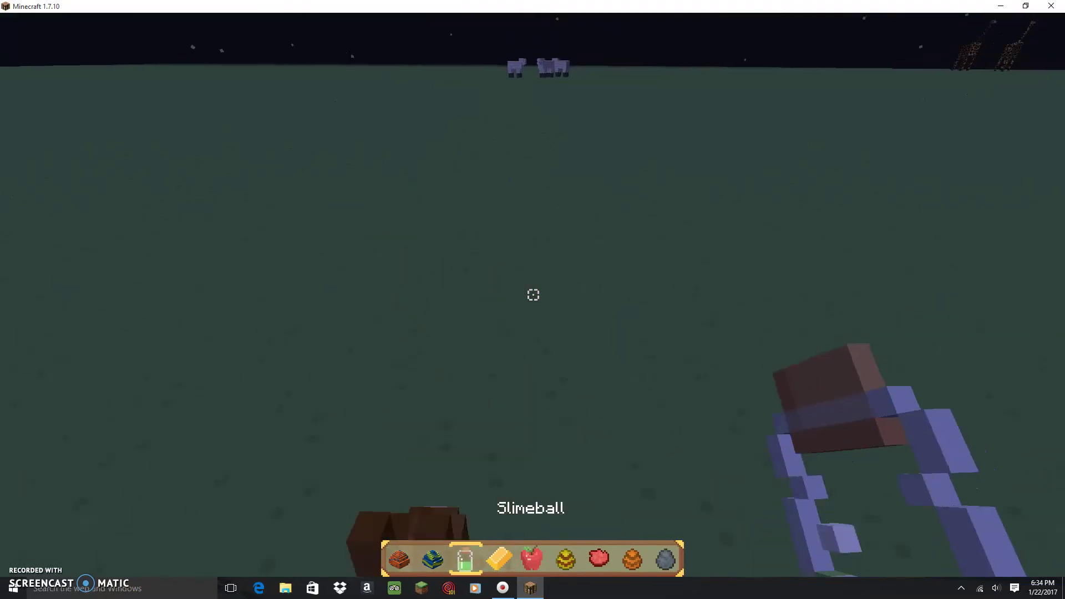
pyautogui.press('2')
pyautogui.rightClick(533, 295)
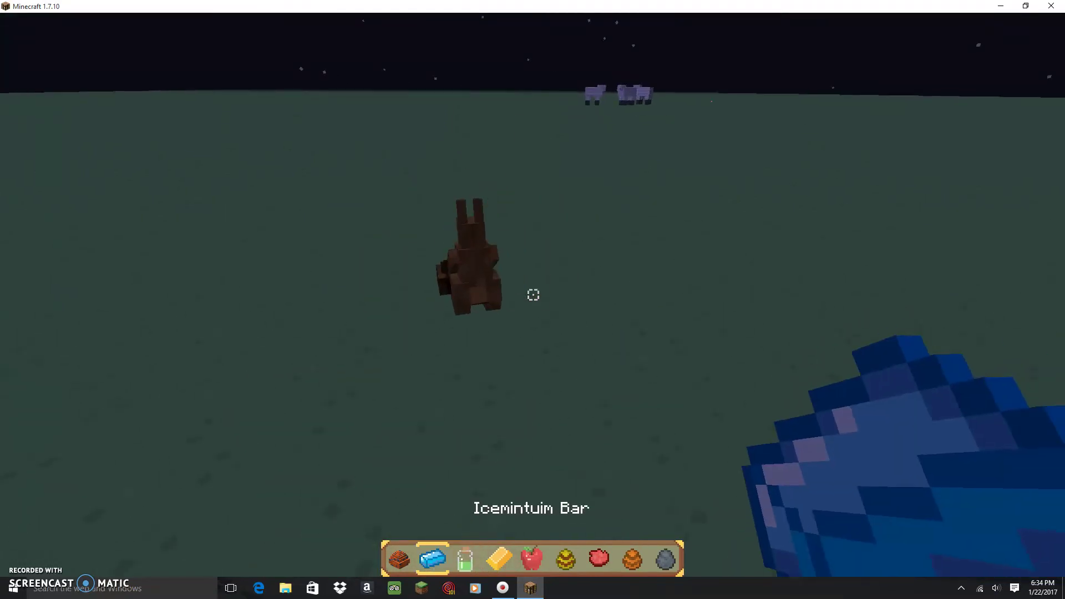
pyautogui.press('1')
pyautogui.scroll(1, 533, 295)
pyautogui.scroll(-1, 532, 294)
pyautogui.rightClick(533, 295)
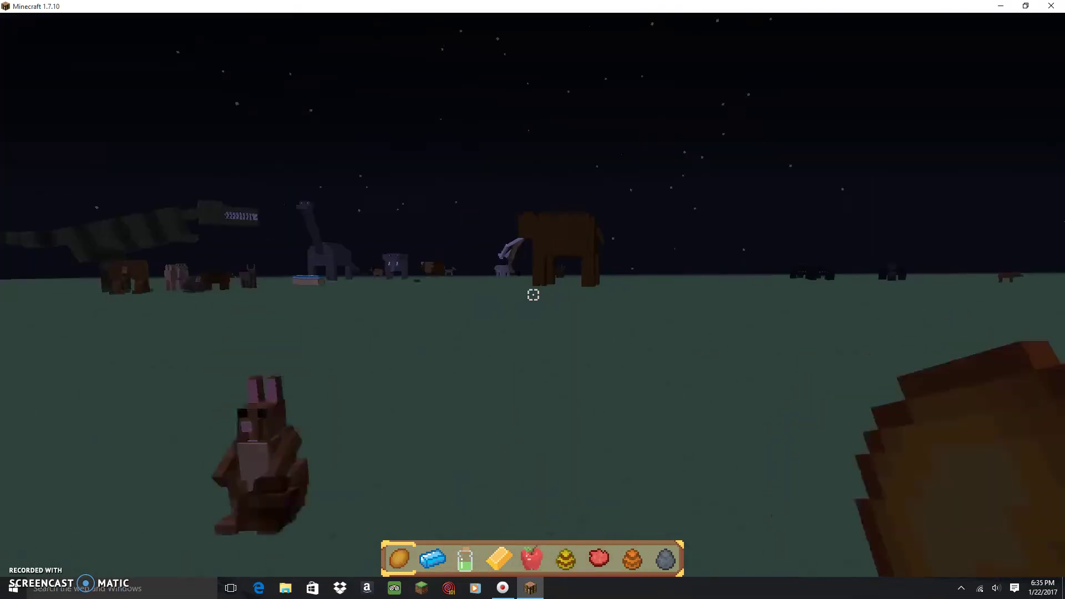
# Walk up to the T-Rex, brontosaurus and mammoth herd and switch to third-person view.
pyautogui.press('w')
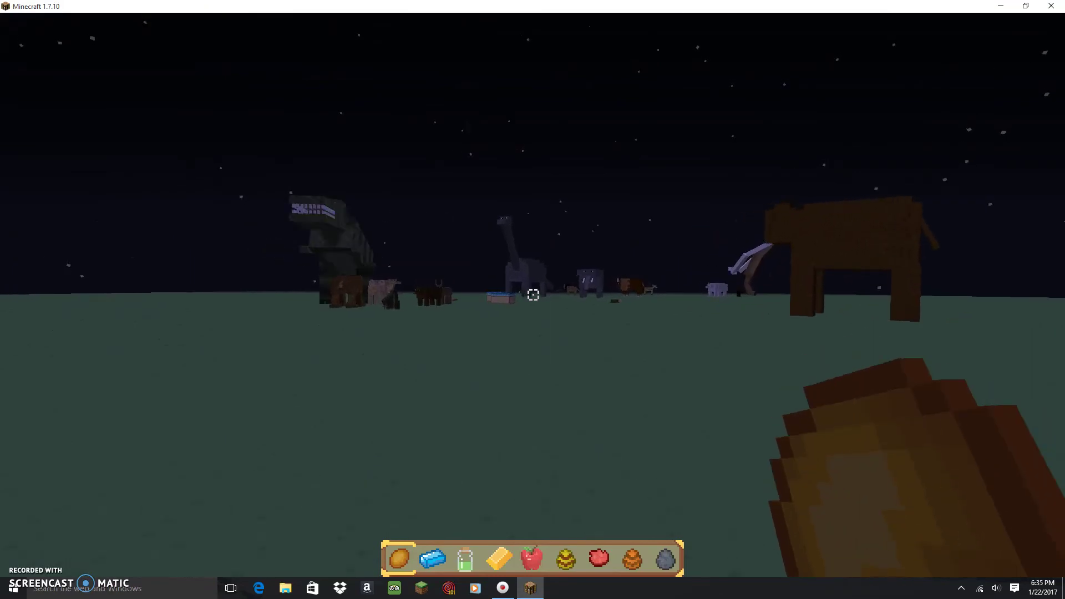
pyautogui.press('w')
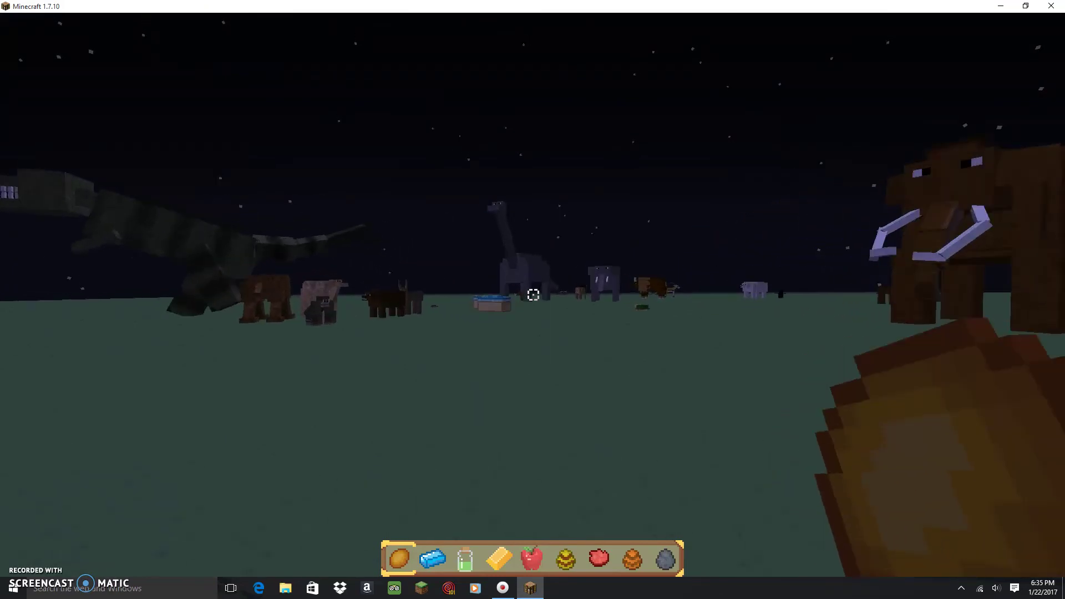
pyautogui.press('F5')
pyautogui.press('F5')
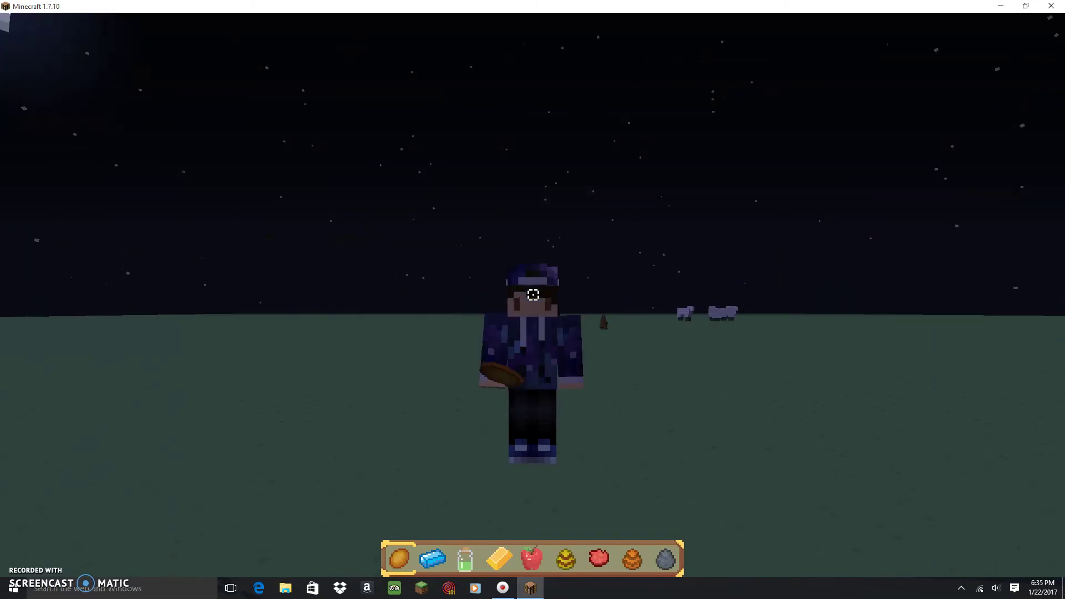